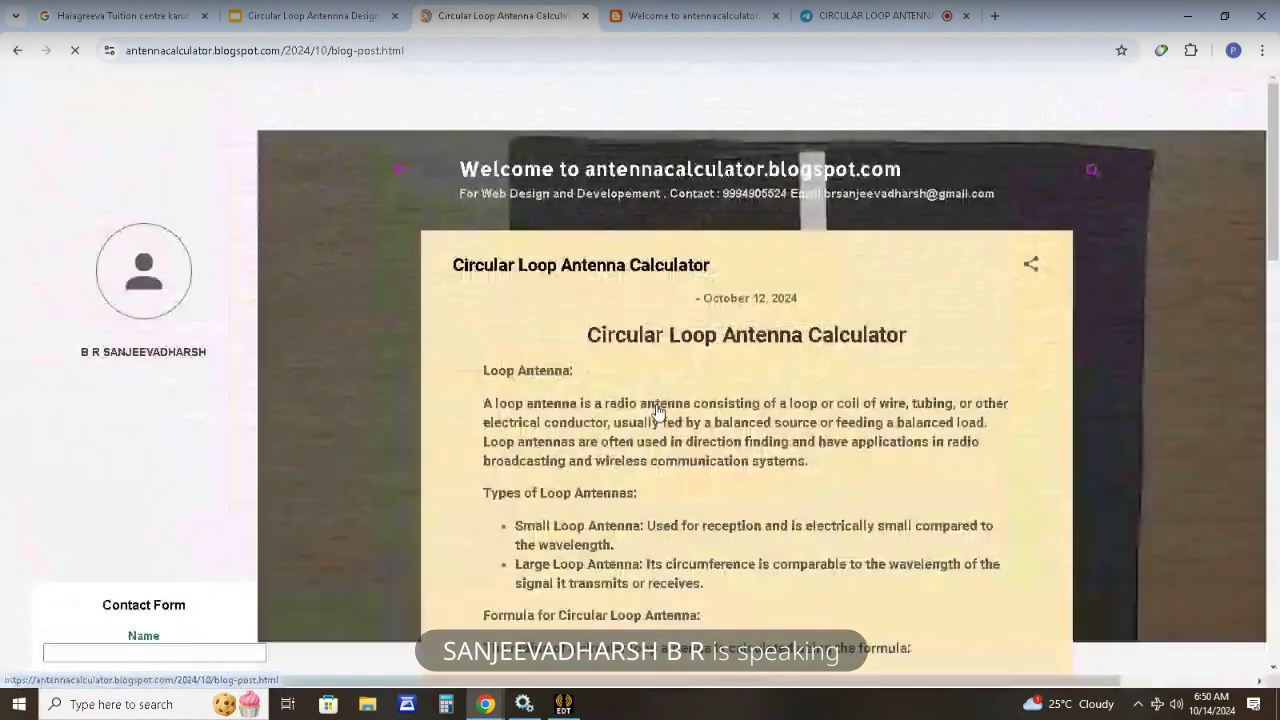
Scroll down the Circular Loop Antenna Calculator post to the 3 GHz results slide.
scroll(657, 410, "down", 6)
Calculate the loop at 3 GHz and read the 15.9155 mm radius, then return to Electronics Desktop.
left_click(646, 297)
left_click(310, 15)
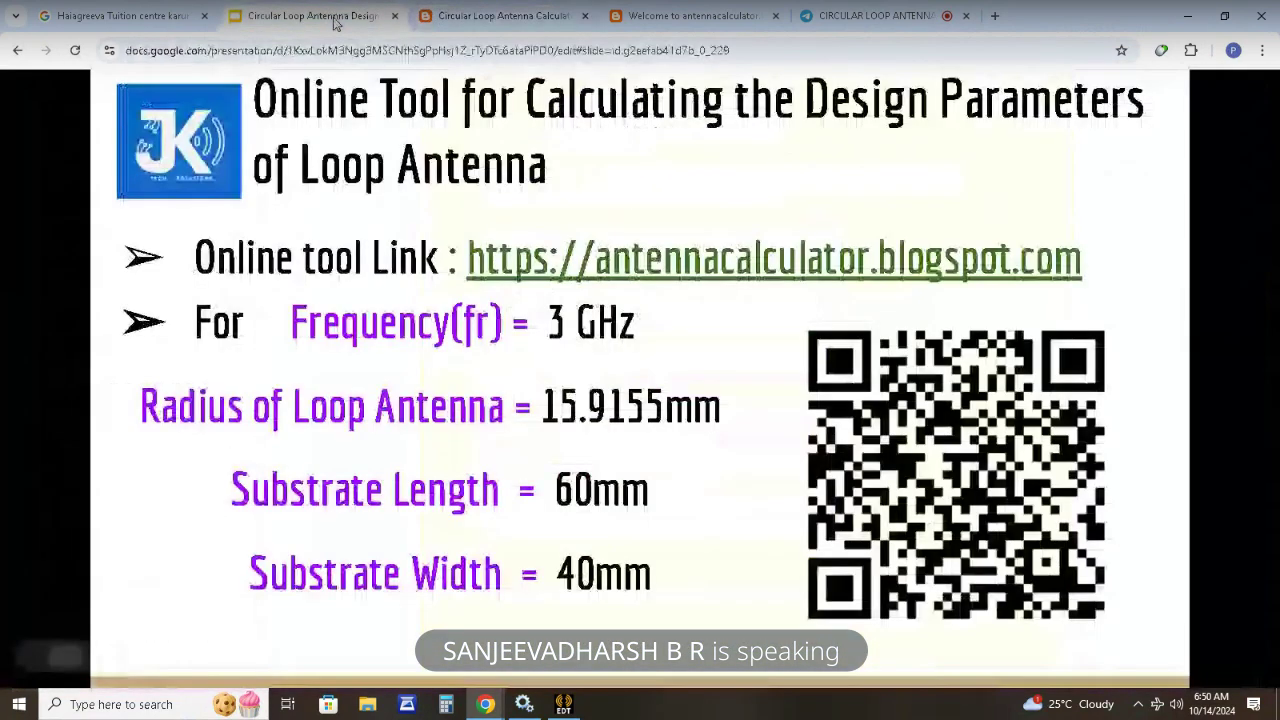
left_click(449, 18)
type("3")
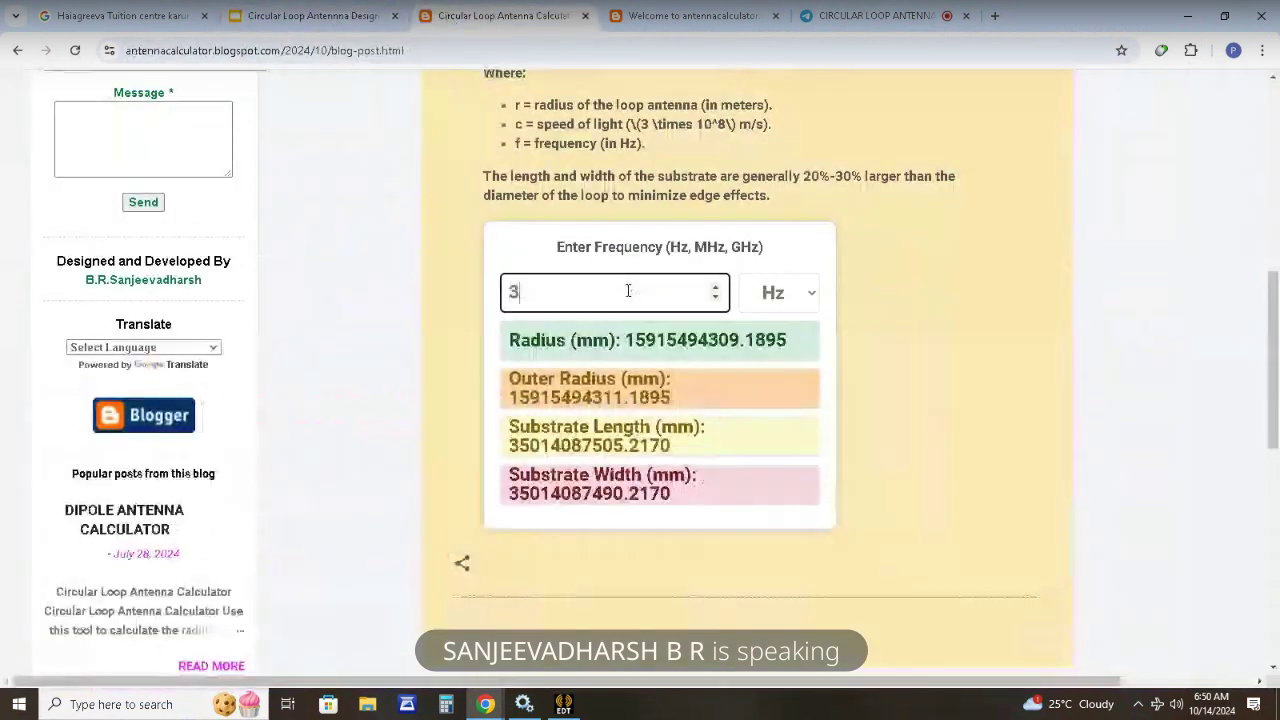
left_click(799, 295)
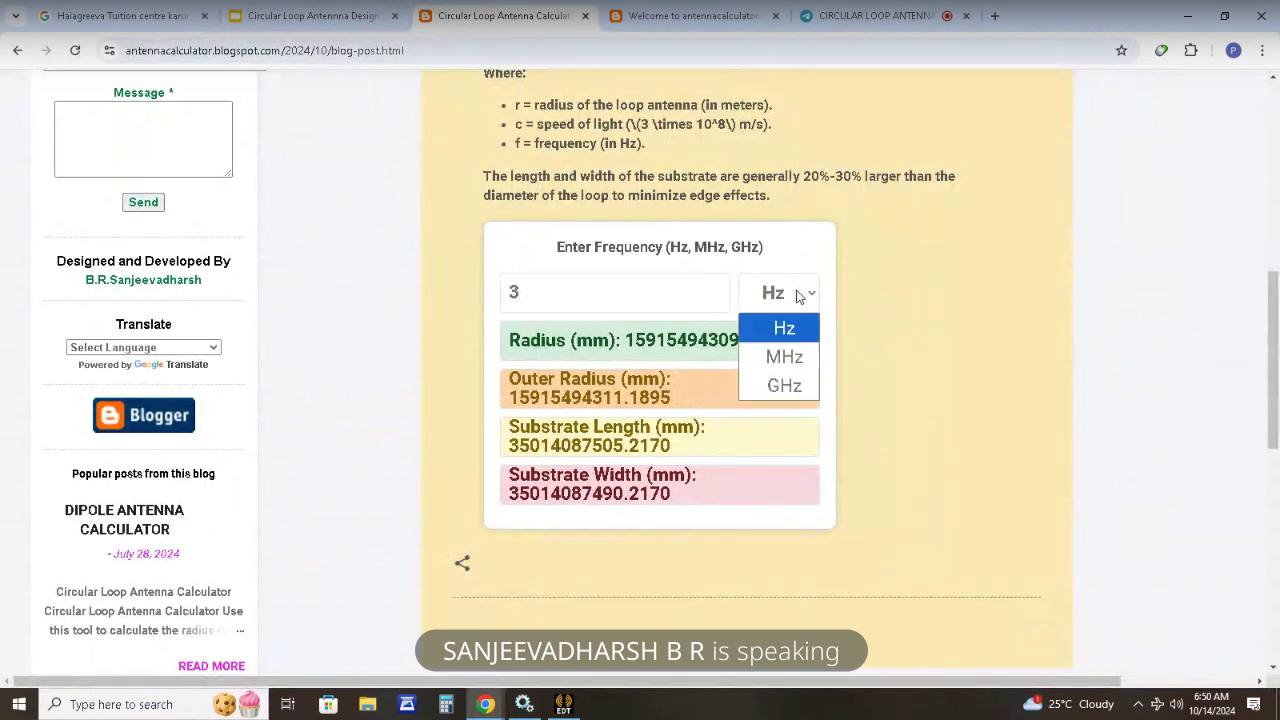
left_click(783, 388)
left_click_drag(628, 345, 703, 339)
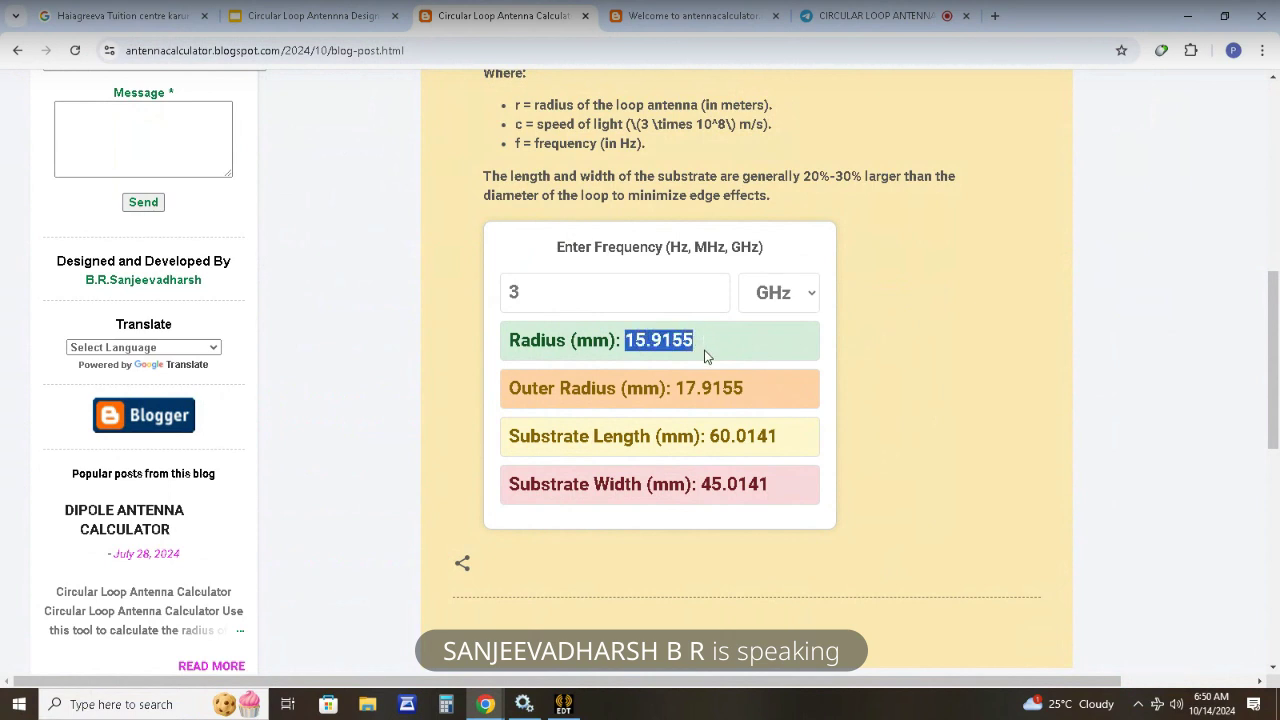
left_click(678, 392)
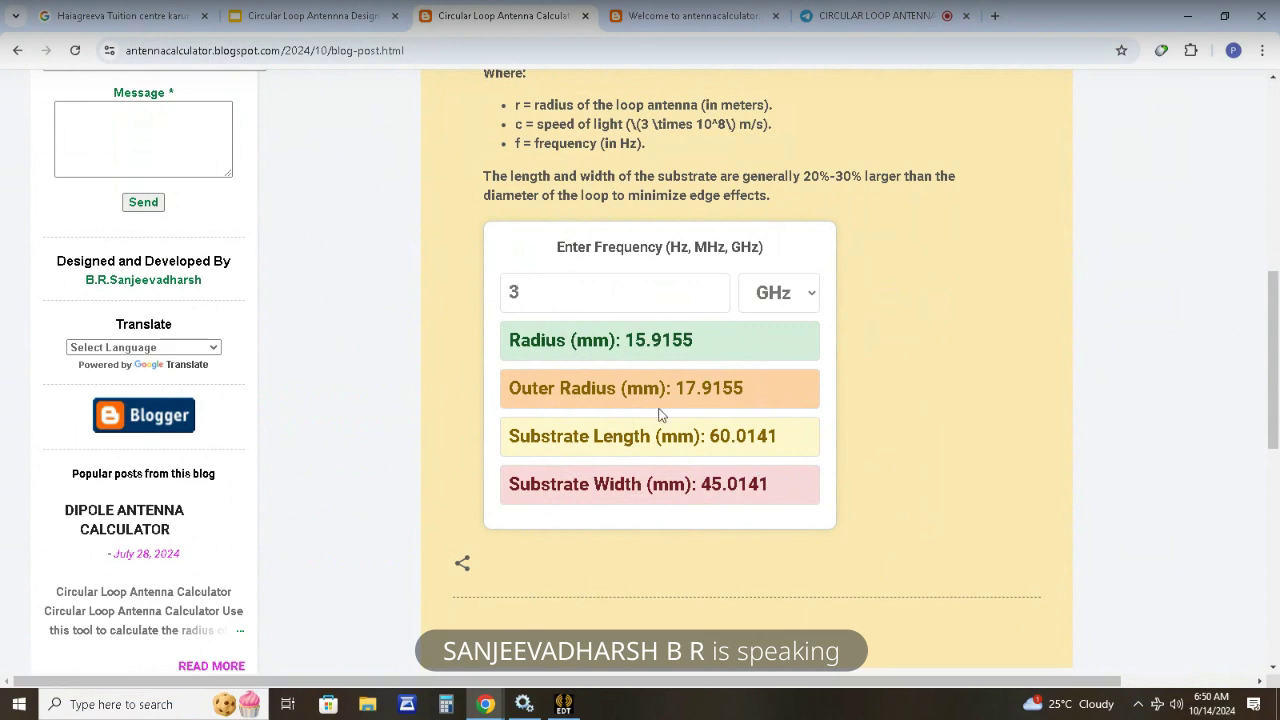
left_click(563, 706)
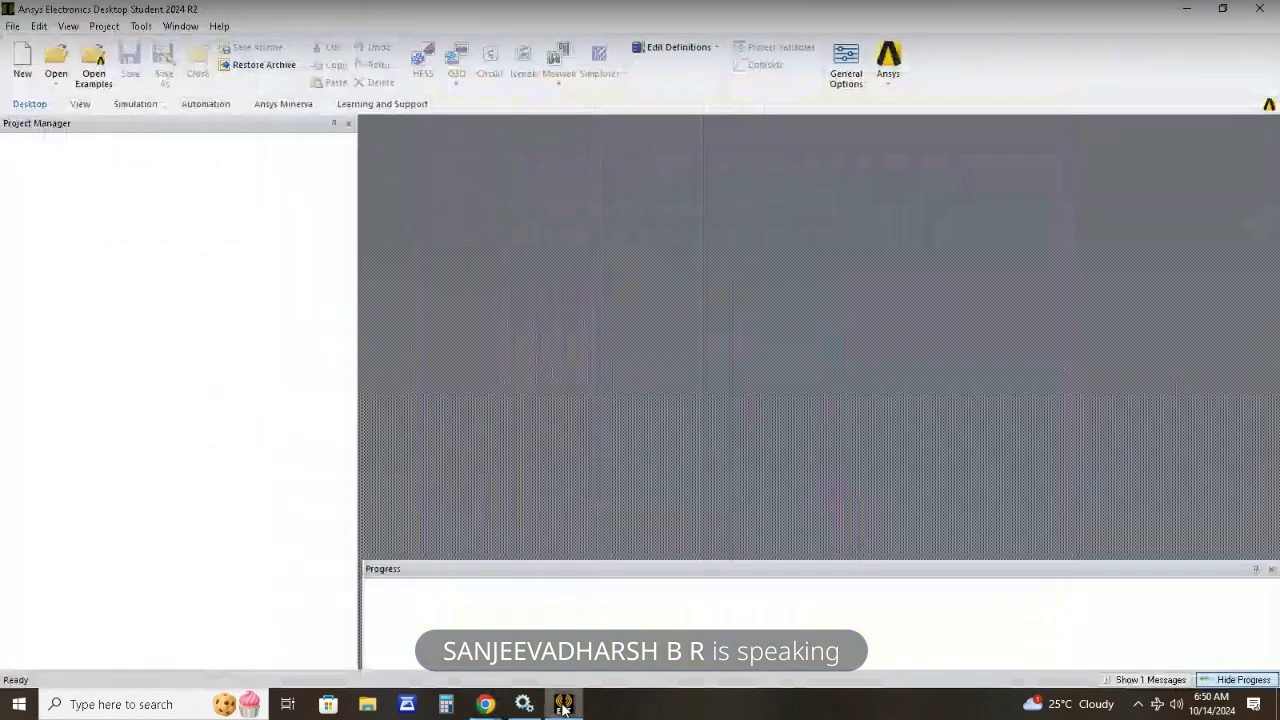
Create a new project with HFSSDesign1 and open its Design Properties.
left_click(12, 26)
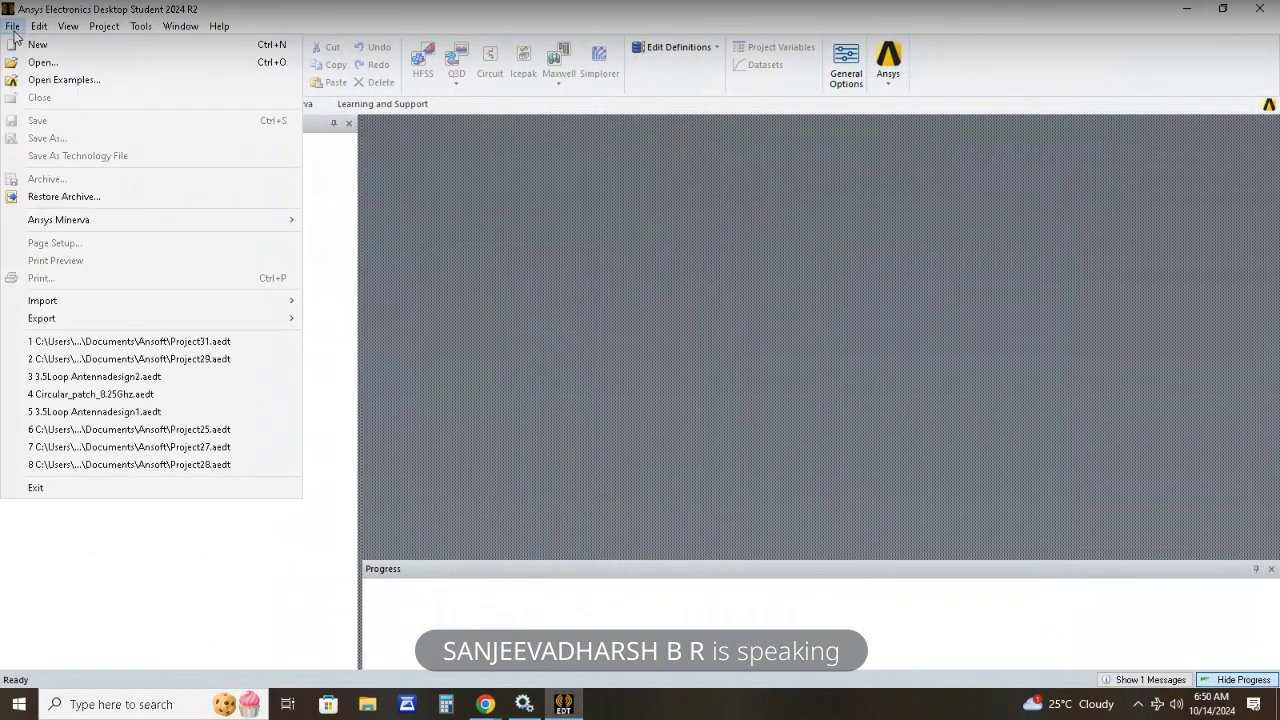
left_click(22, 44)
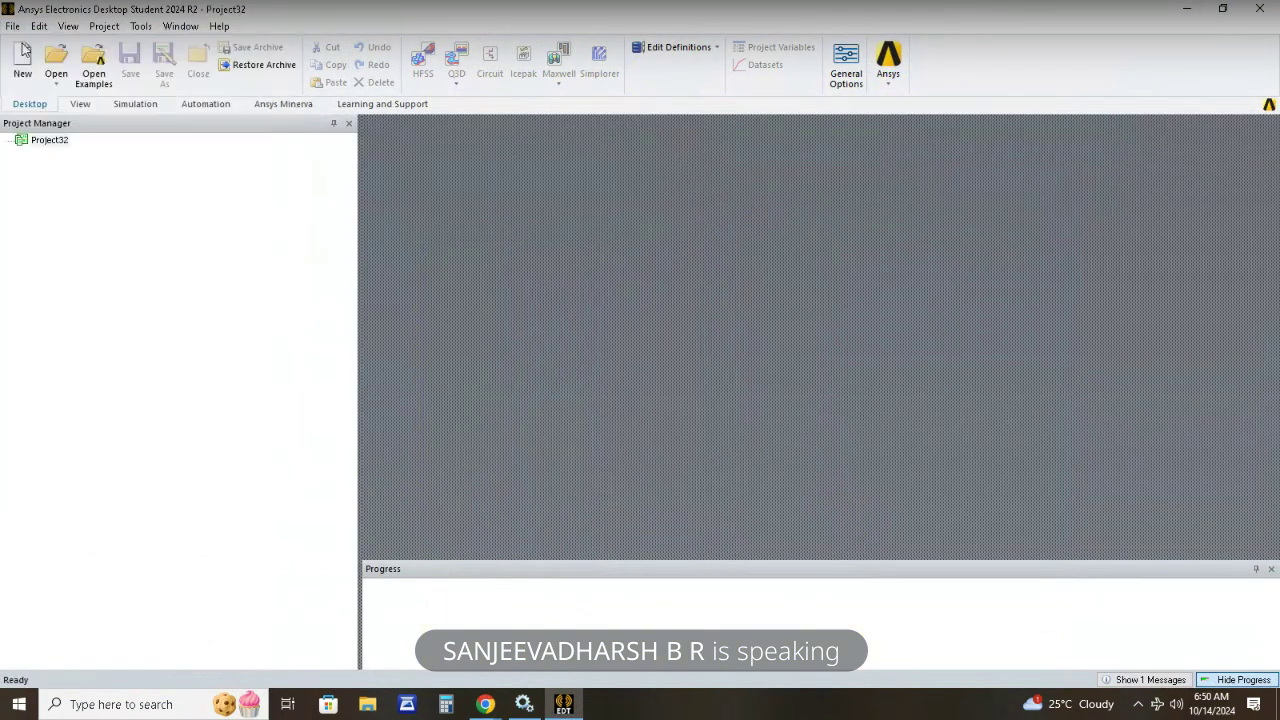
left_click(420, 64)
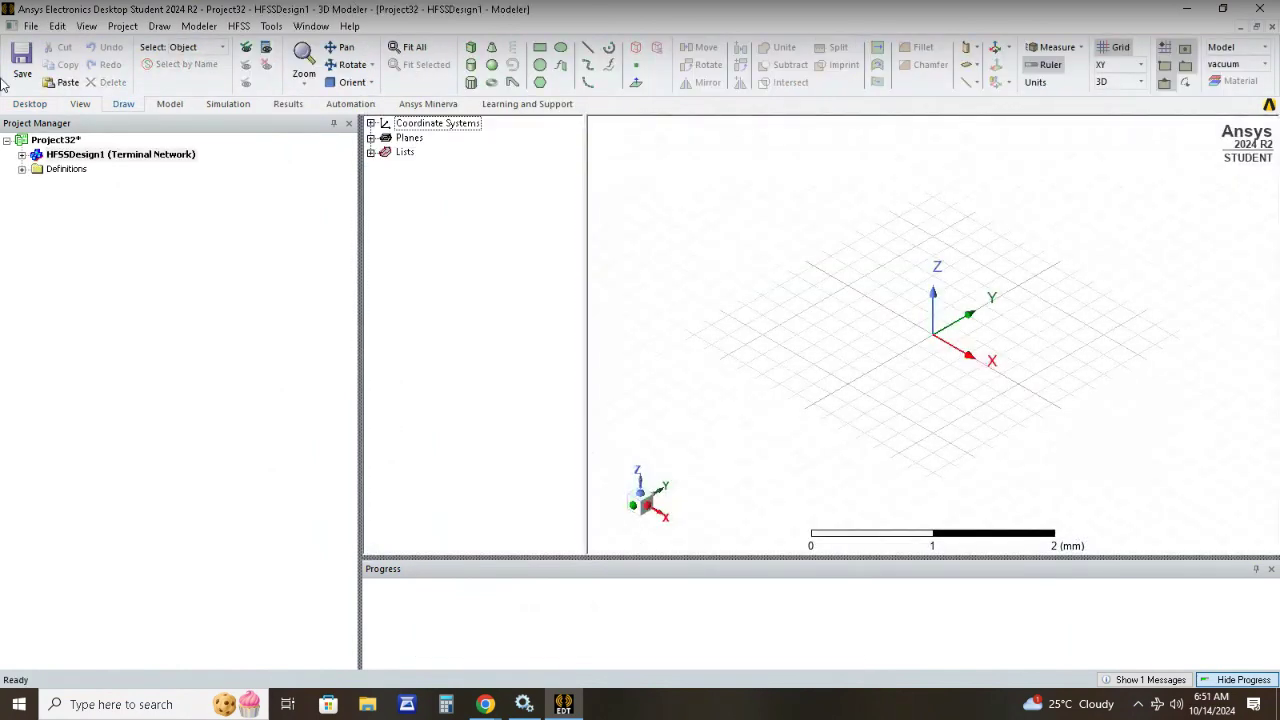
left_click(239, 26)
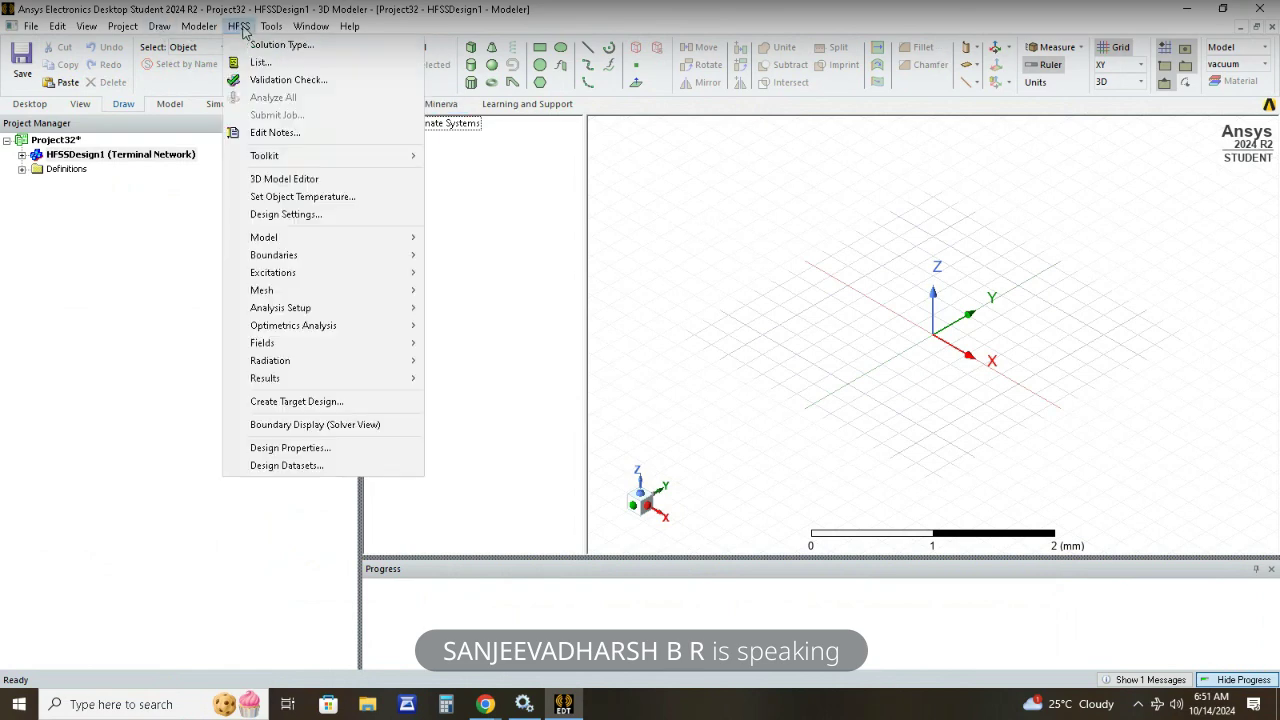
left_click(307, 449)
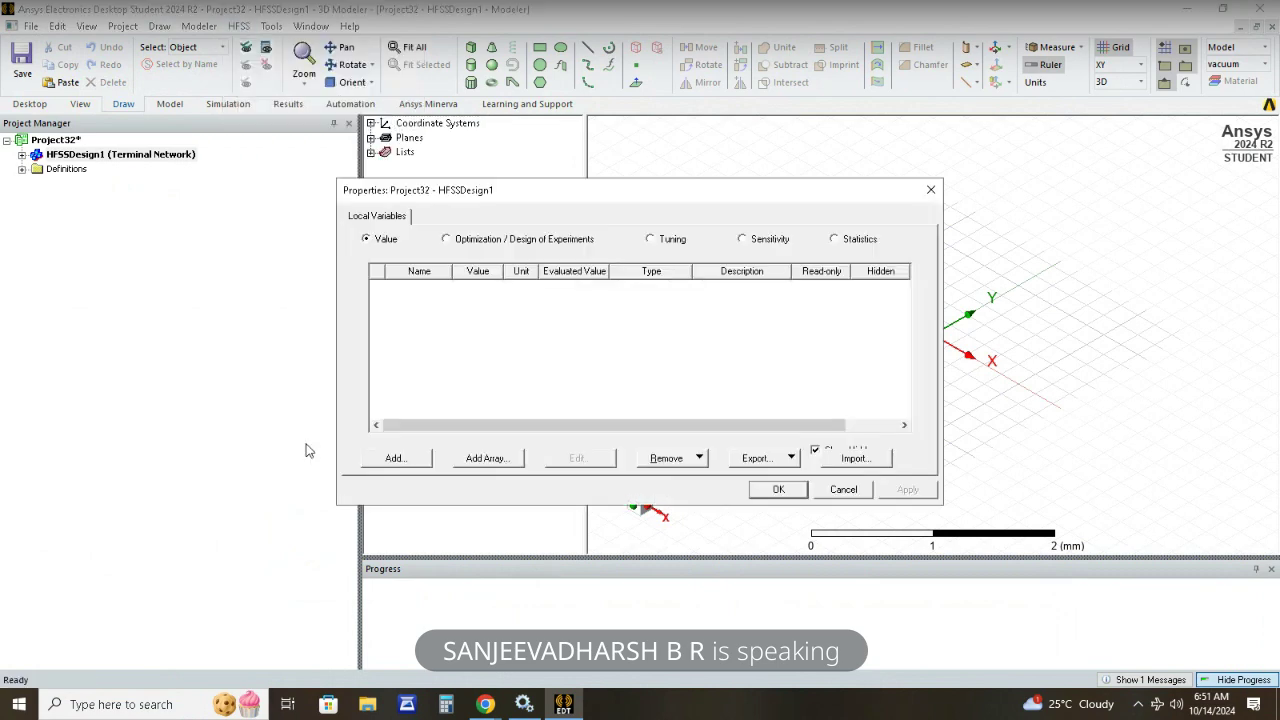
Add Length variable r1 = 15.9155 mm, copied from the calculator's radius.
left_click(403, 452)
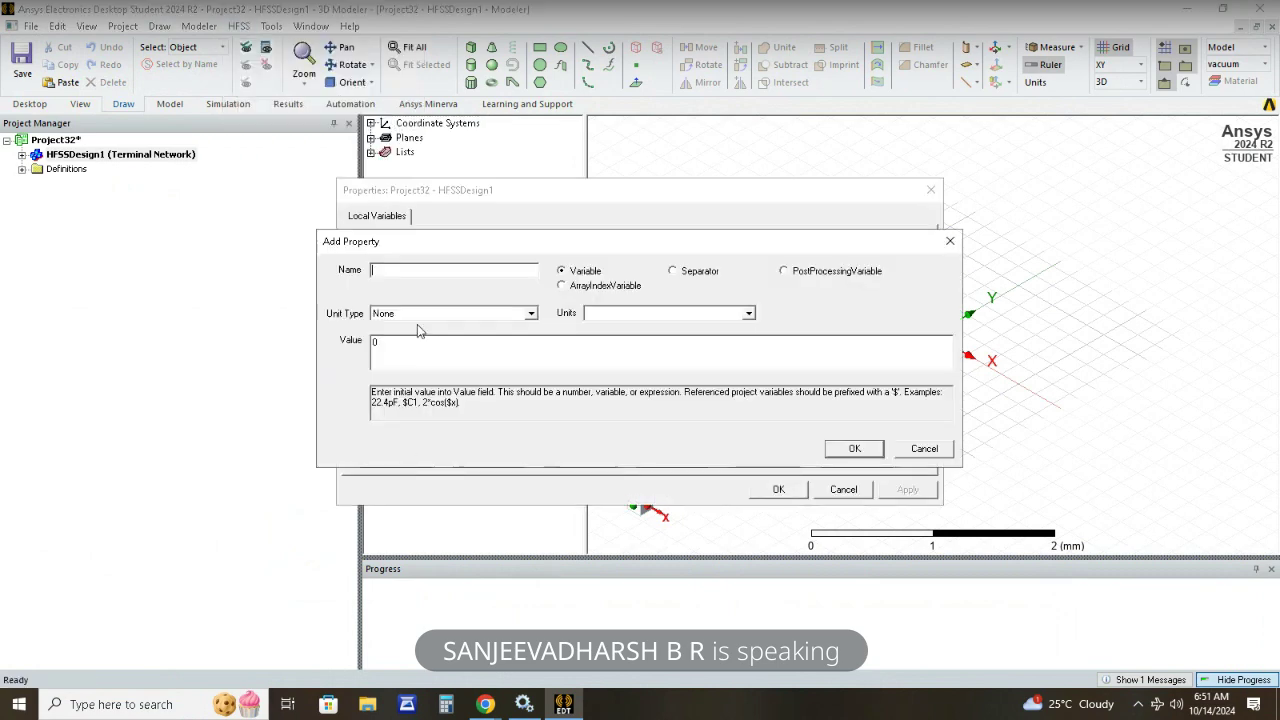
left_click(485, 704)
left_click(450, 622)
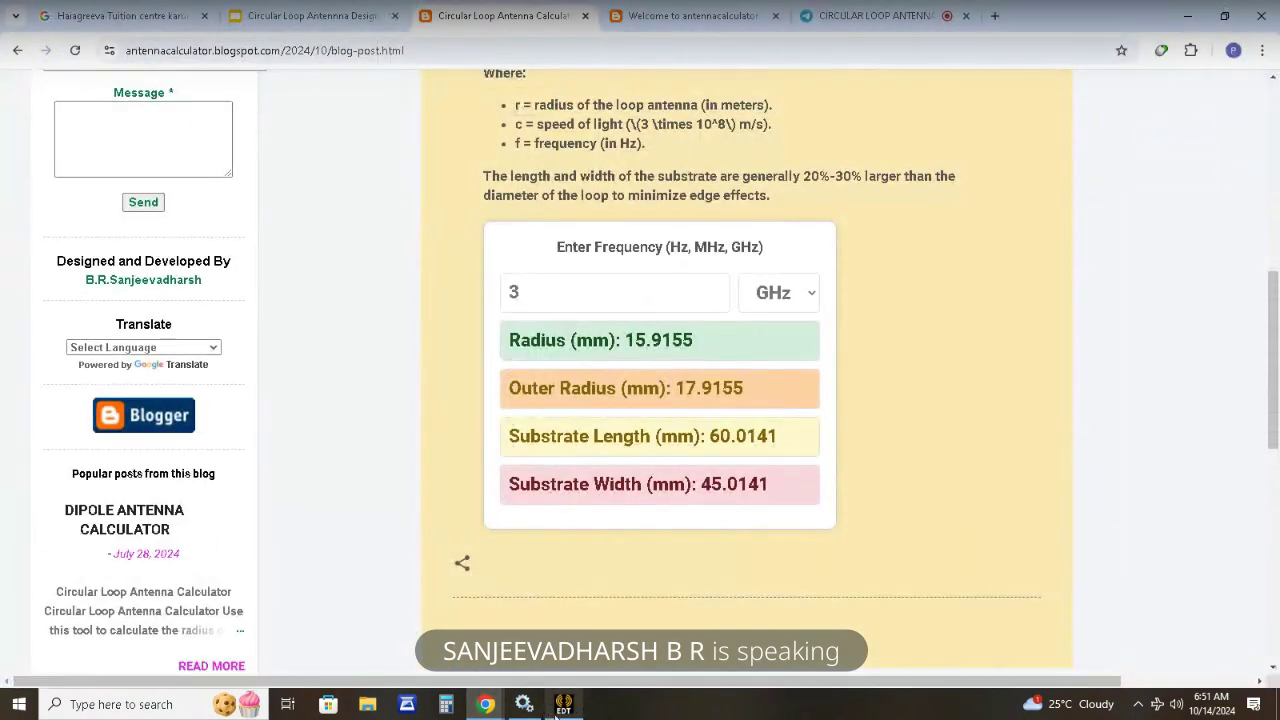
key("alt+Tab")
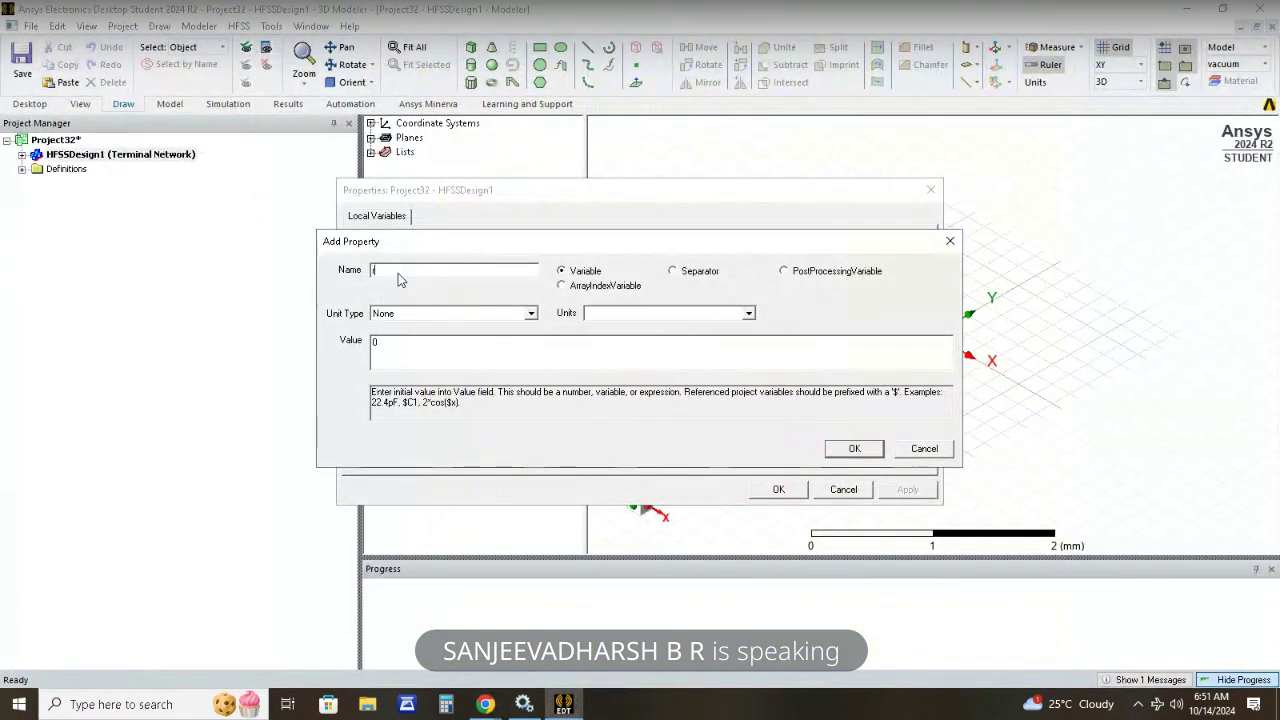
left_click(487, 704)
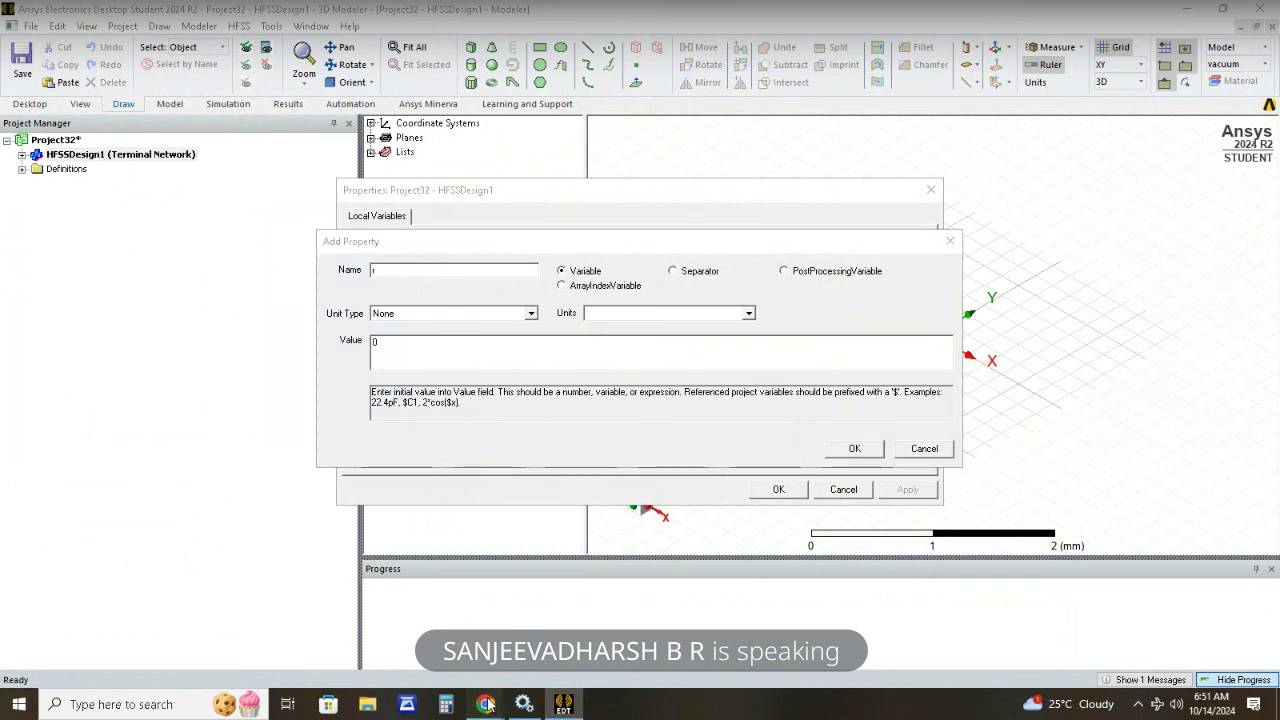
left_click(400, 630)
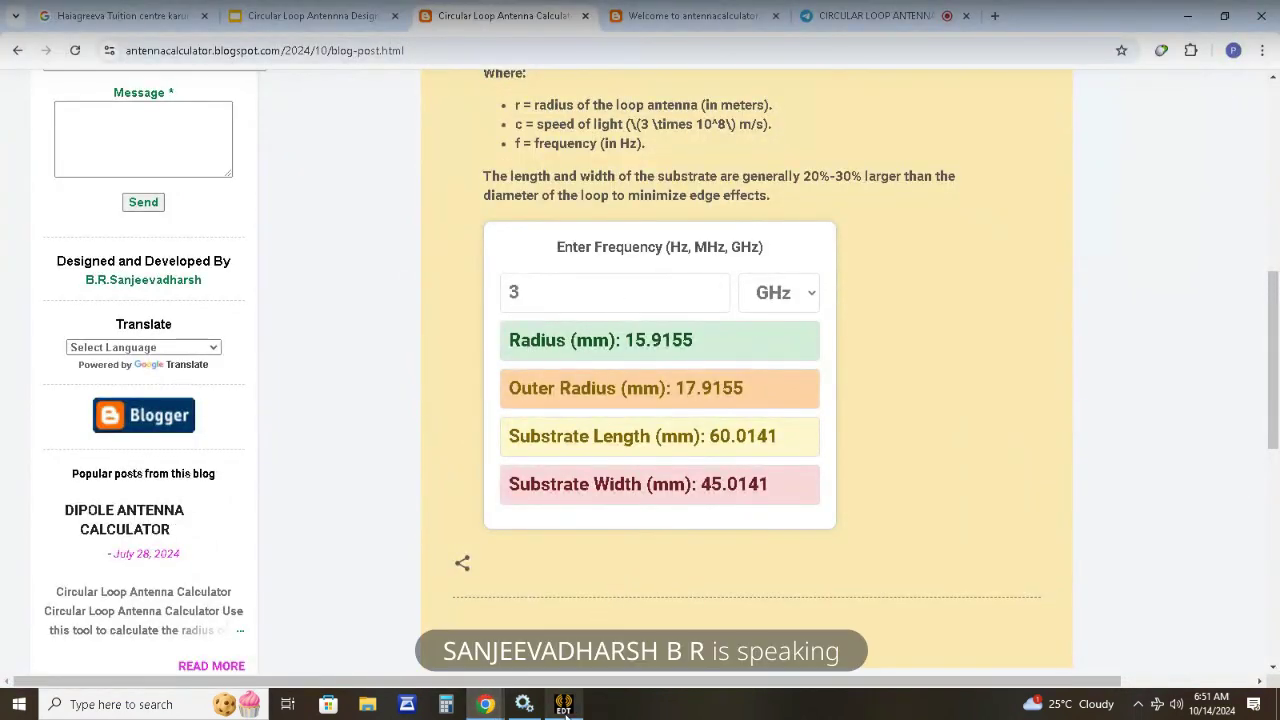
left_click(508, 650)
type("r1")
left_click(530, 313)
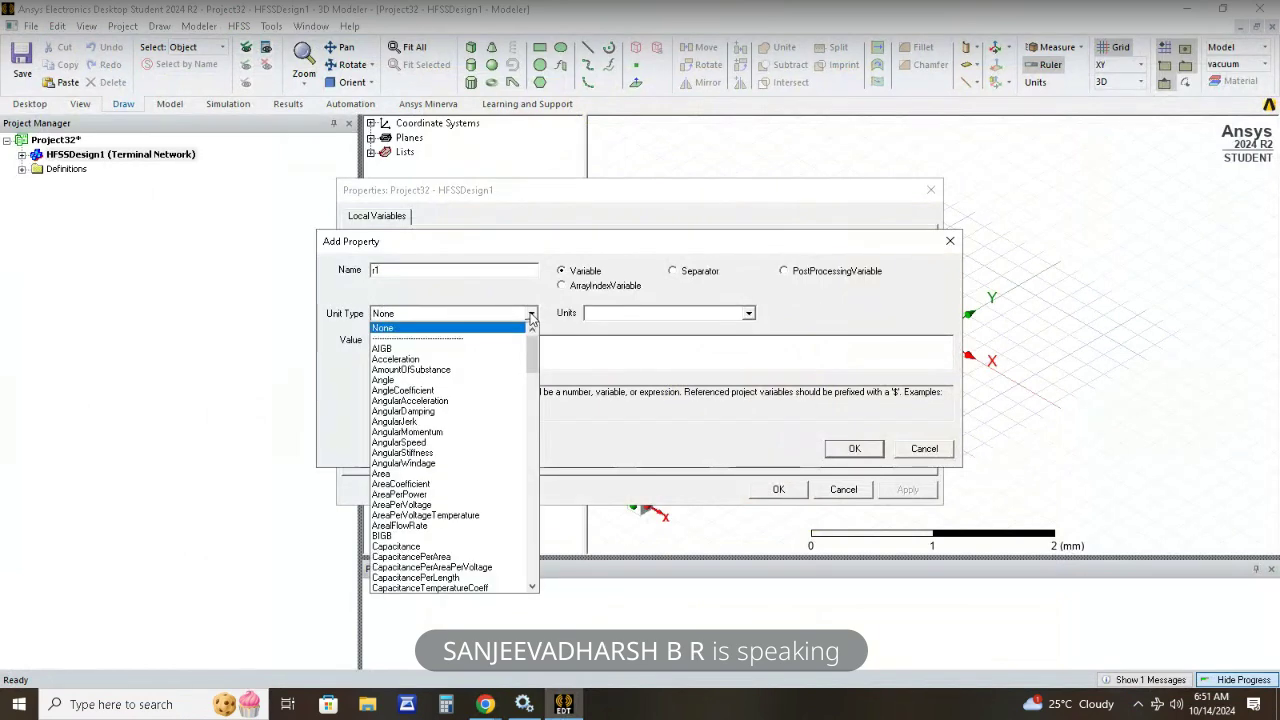
key("l")
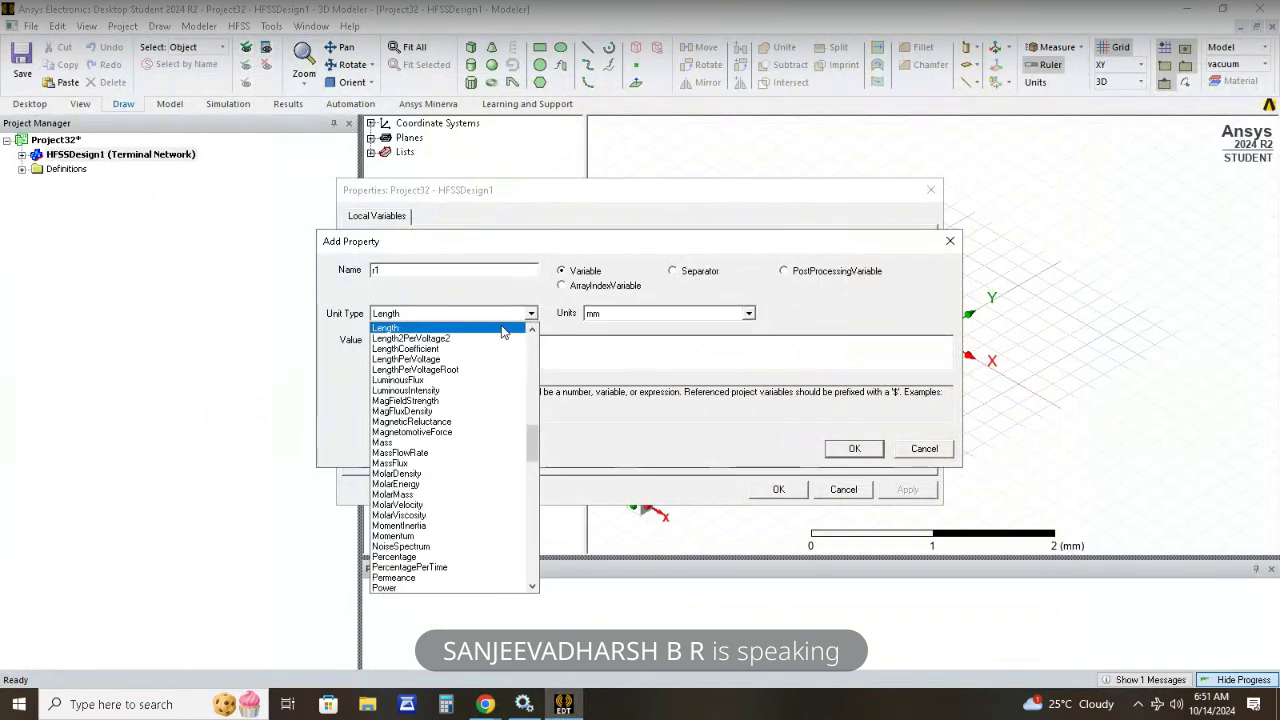
left_click(501, 327)
key("Tab")
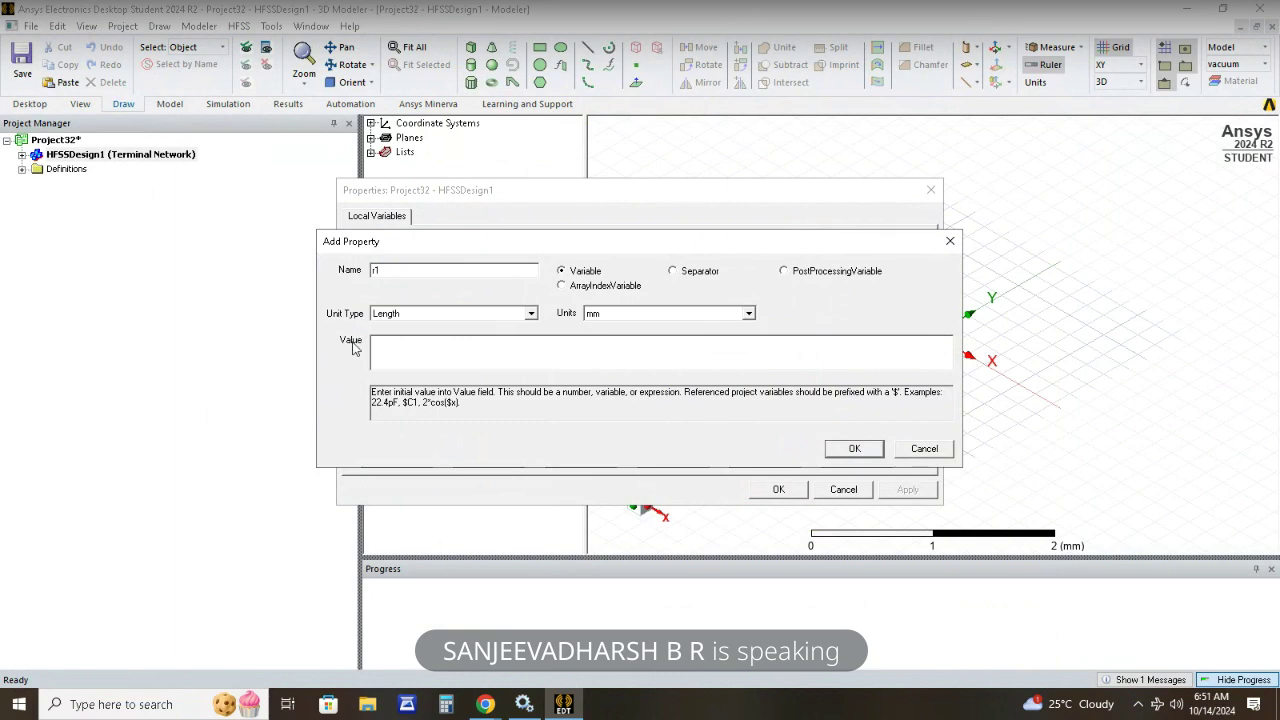
left_click(486, 704)
left_click(419, 682)
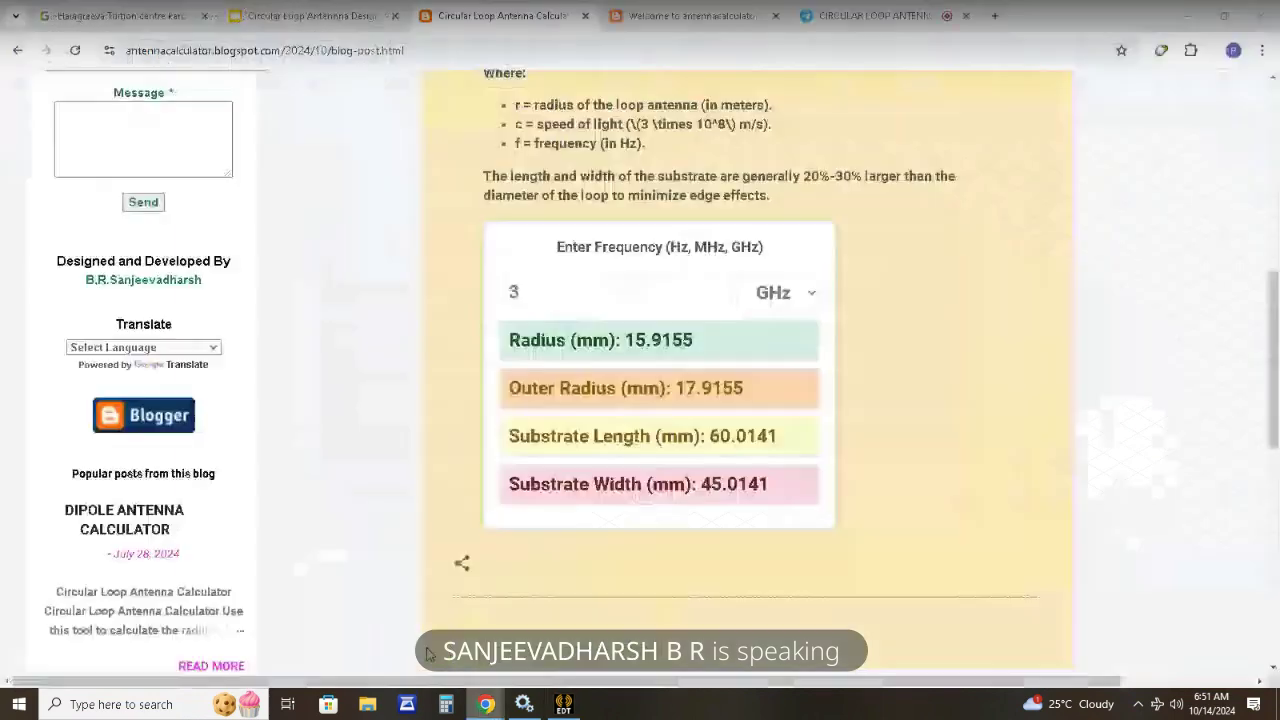
left_click_drag(627, 341, 695, 341)
key("ctrl+c")
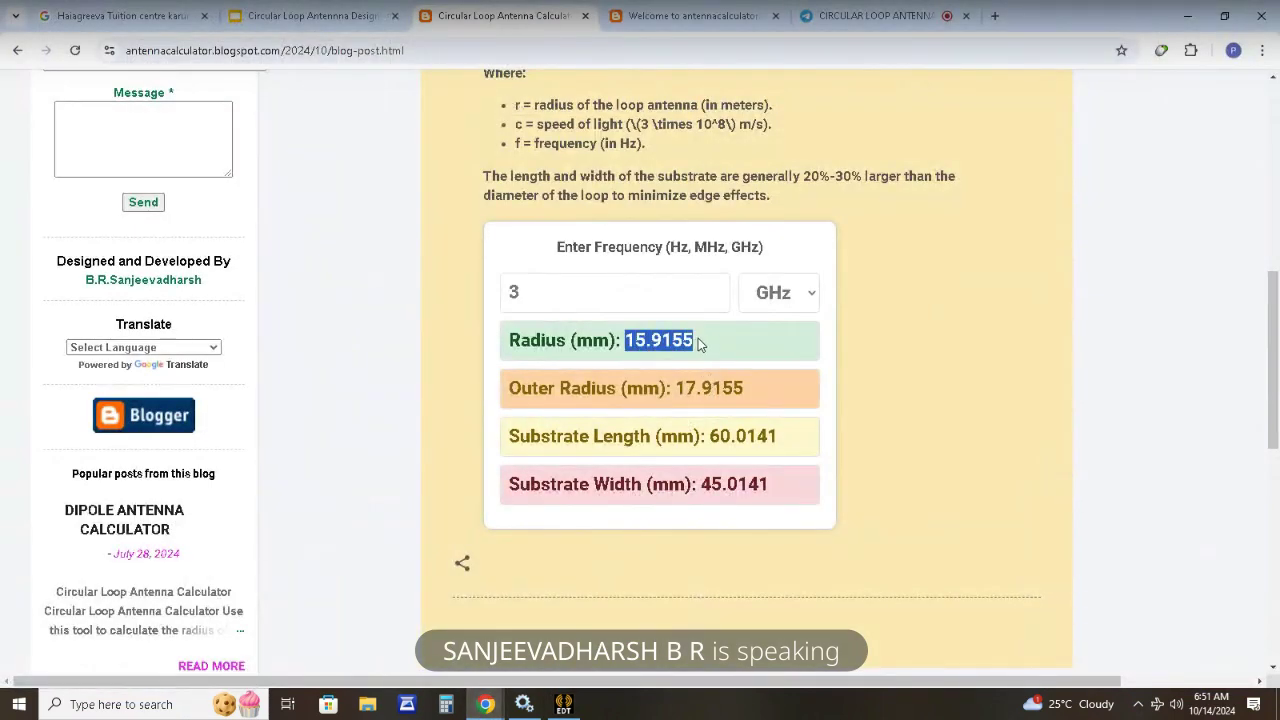
left_click(563, 704)
left_click(560, 365)
key("ctrl+v")
left_click(856, 449)
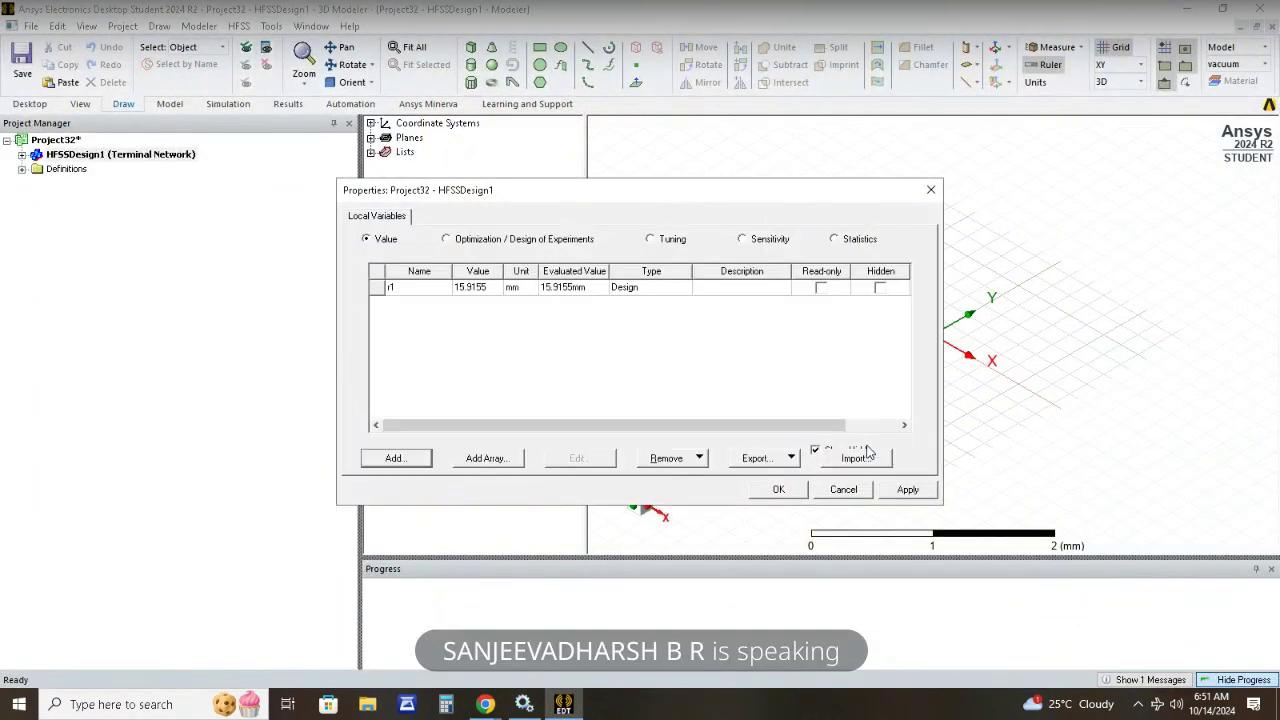
Add Length variable r2 = 17.9155 mm, the calculator's outer radius.
left_click(397, 458)
type("r2")
left_click(531, 313)
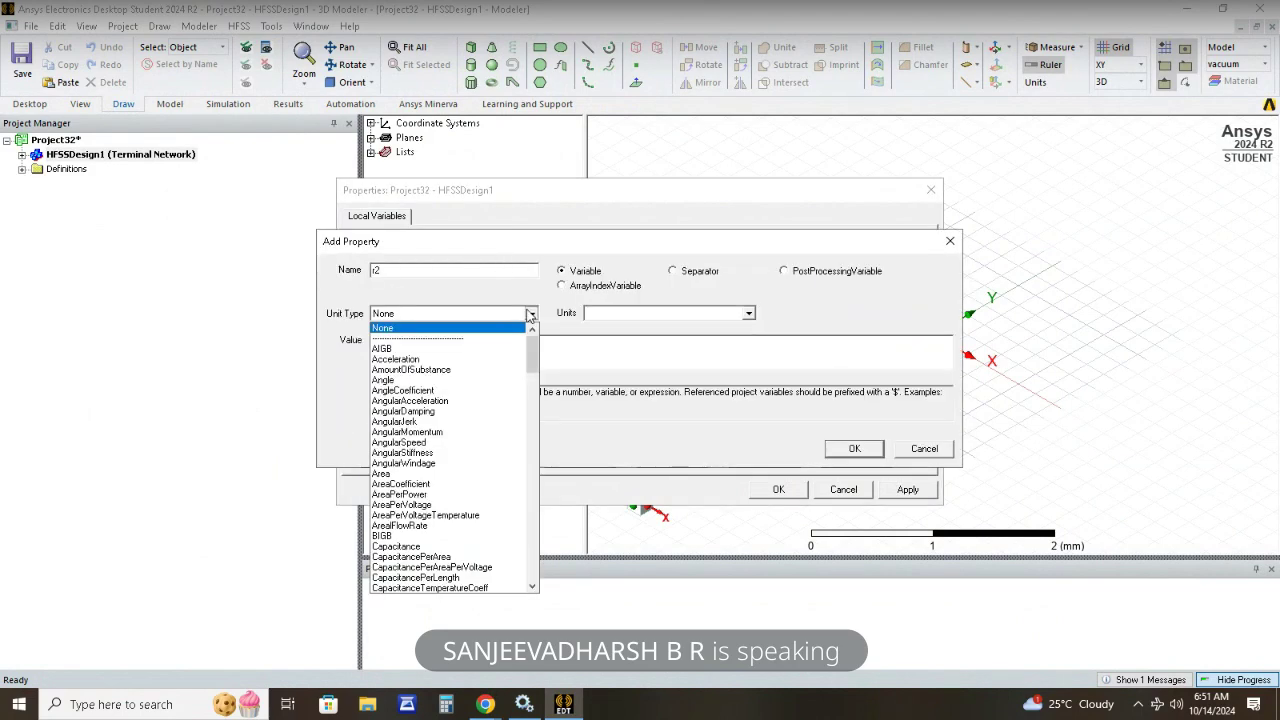
key("l")
left_click(487, 328)
key("Tab")
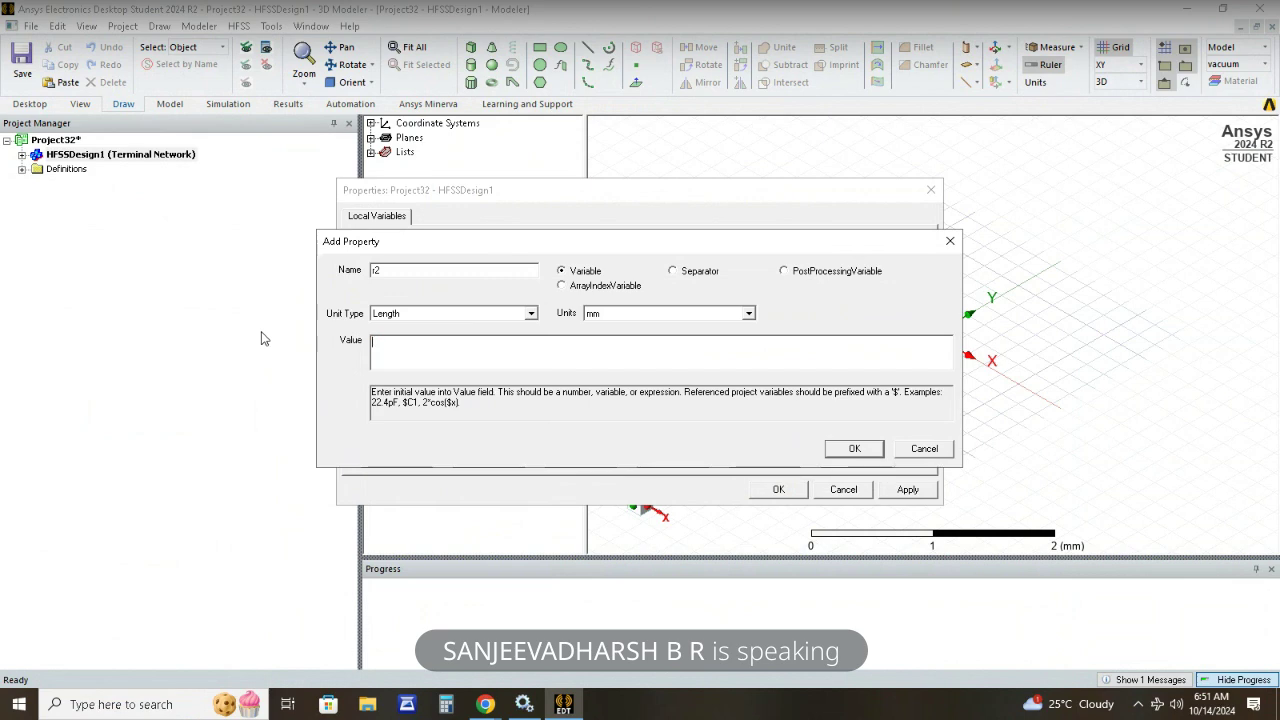
mouse_move(485, 704)
left_click(442, 600)
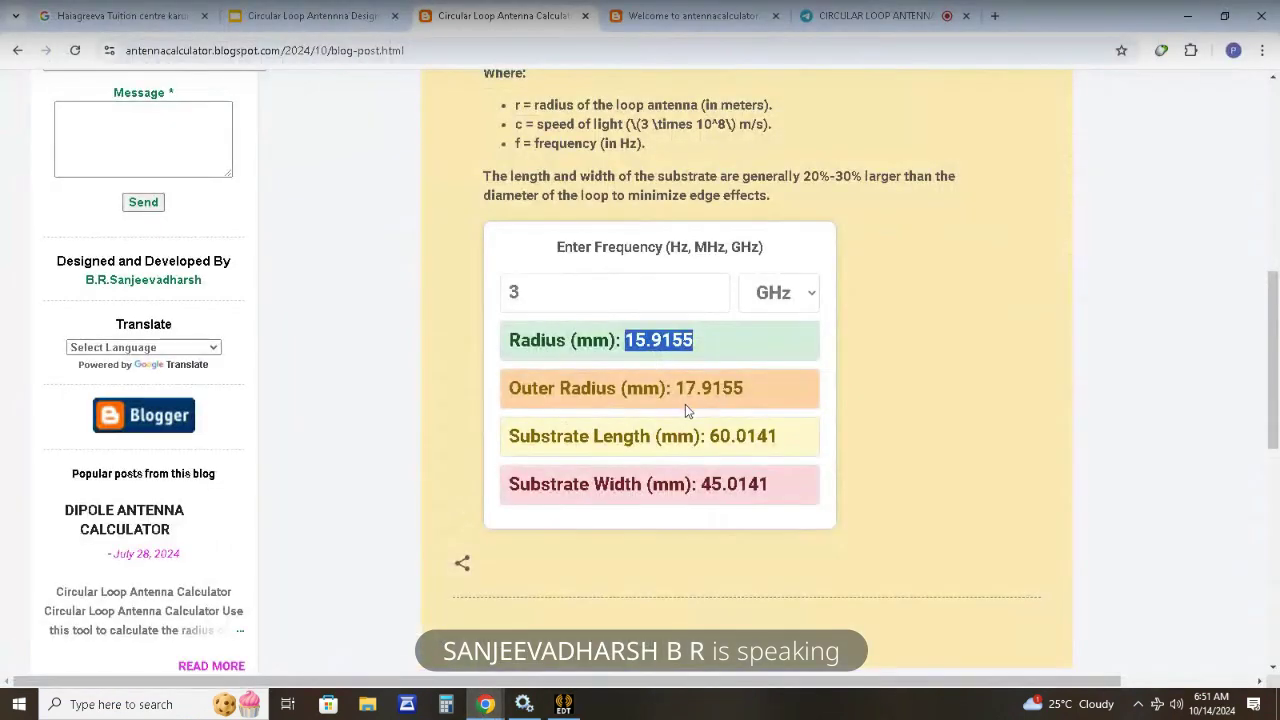
left_click_drag(684, 390, 758, 393)
key("ctrl+c")
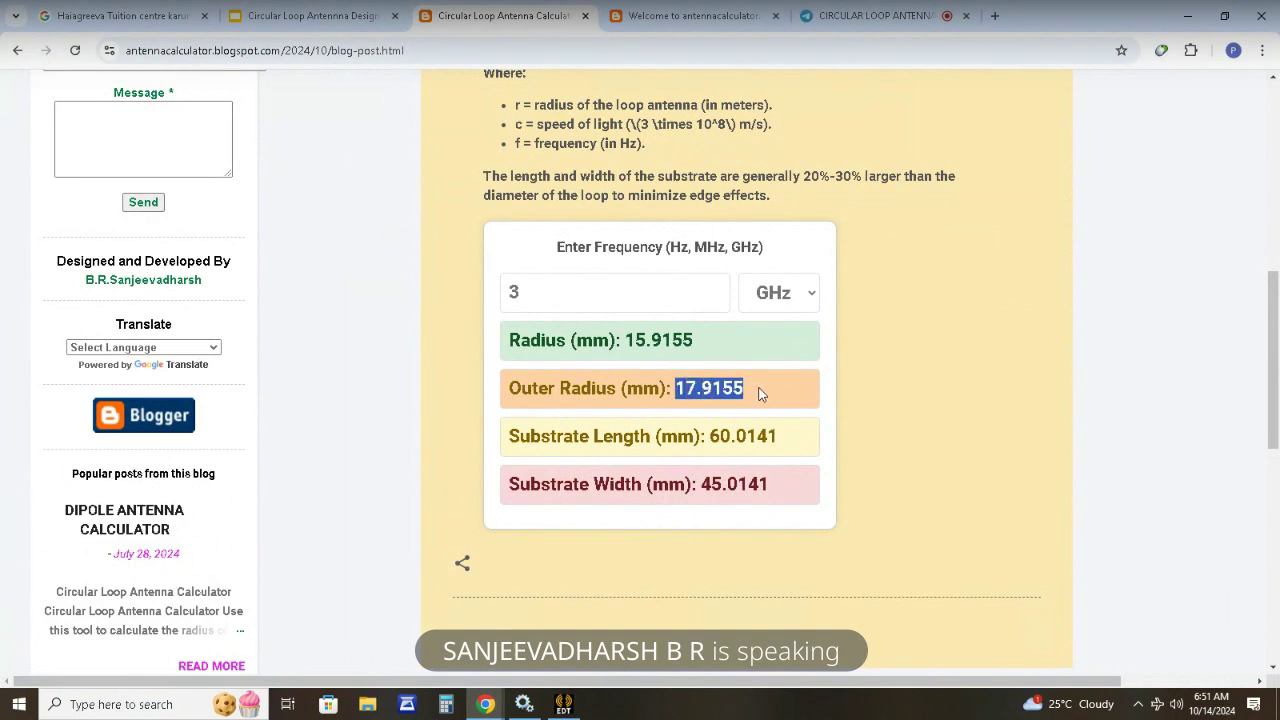
left_click(758, 393)
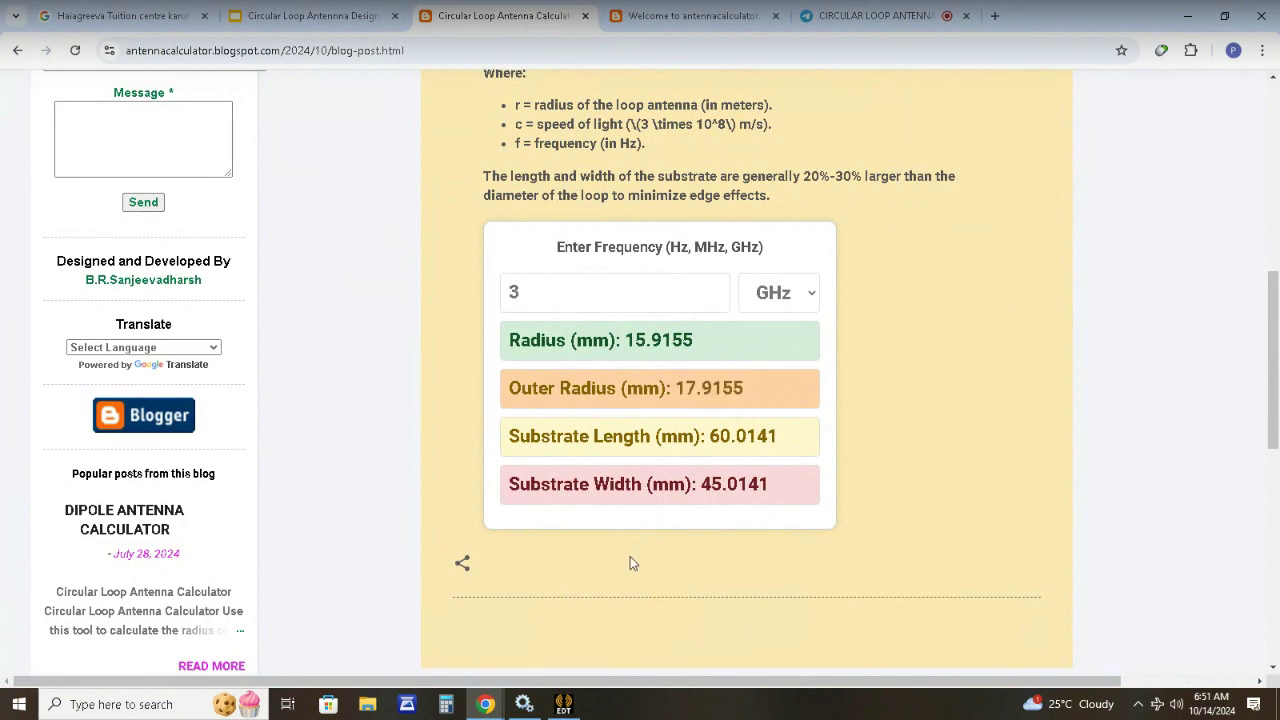
left_click(563, 704)
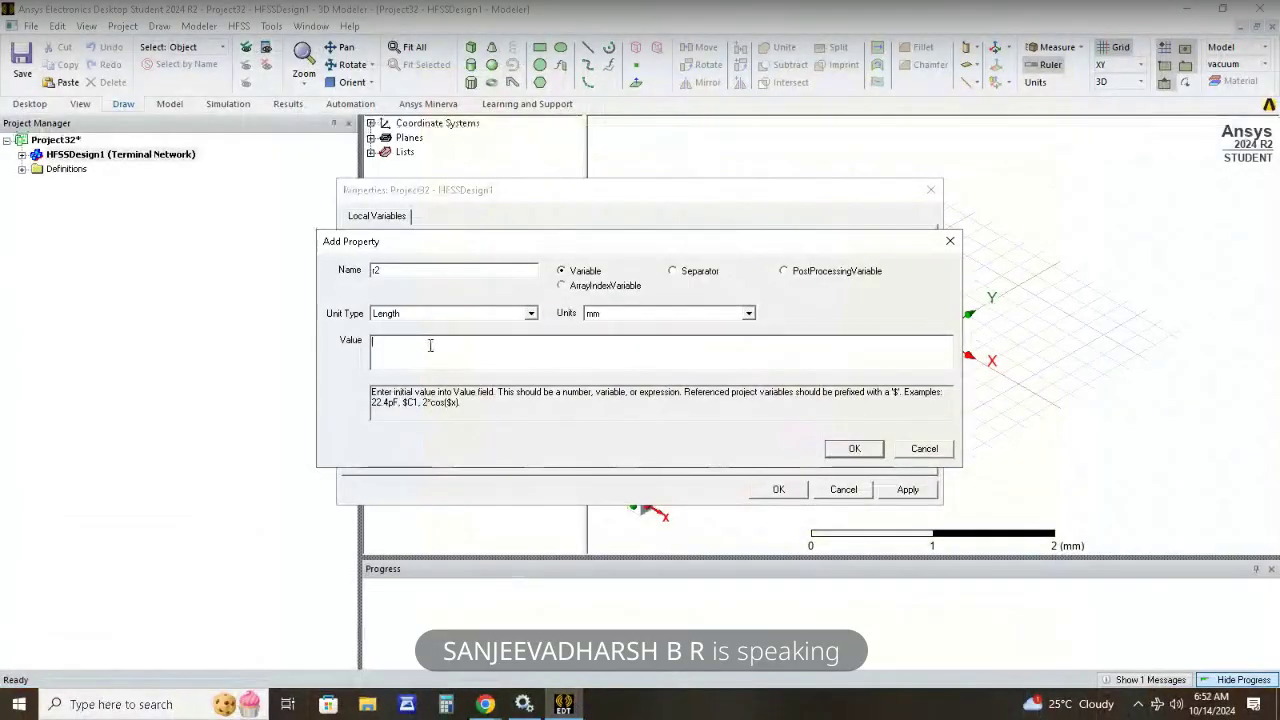
key("ctrl+v")
left_click(854, 448)
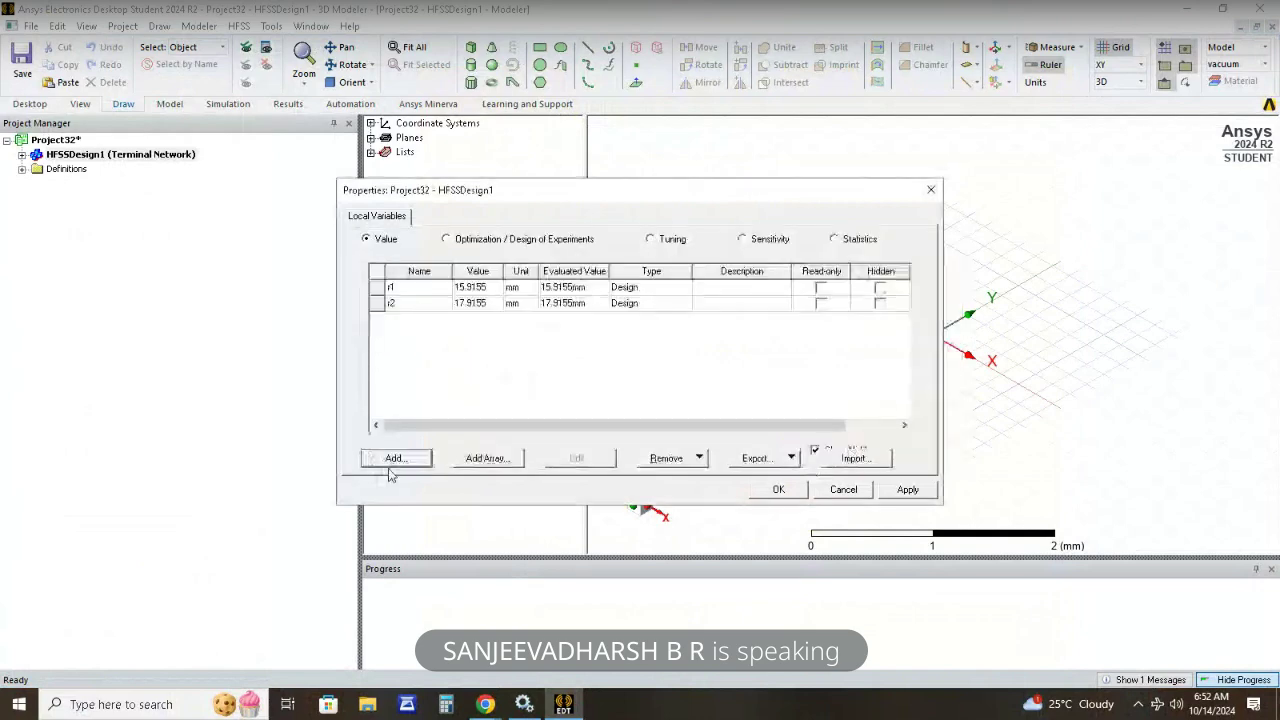
Add Length variable L = 60.0141 mm, copied from the calculator's substrate length.
left_click(393, 460)
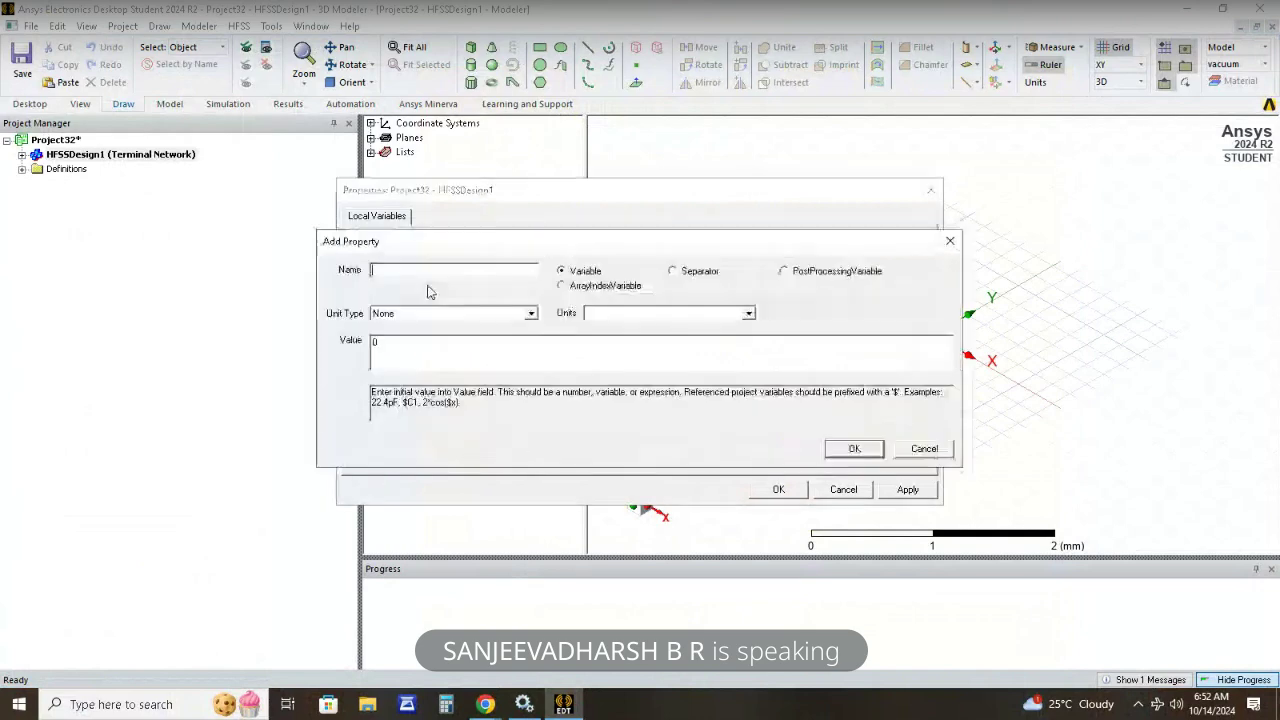
type("L")
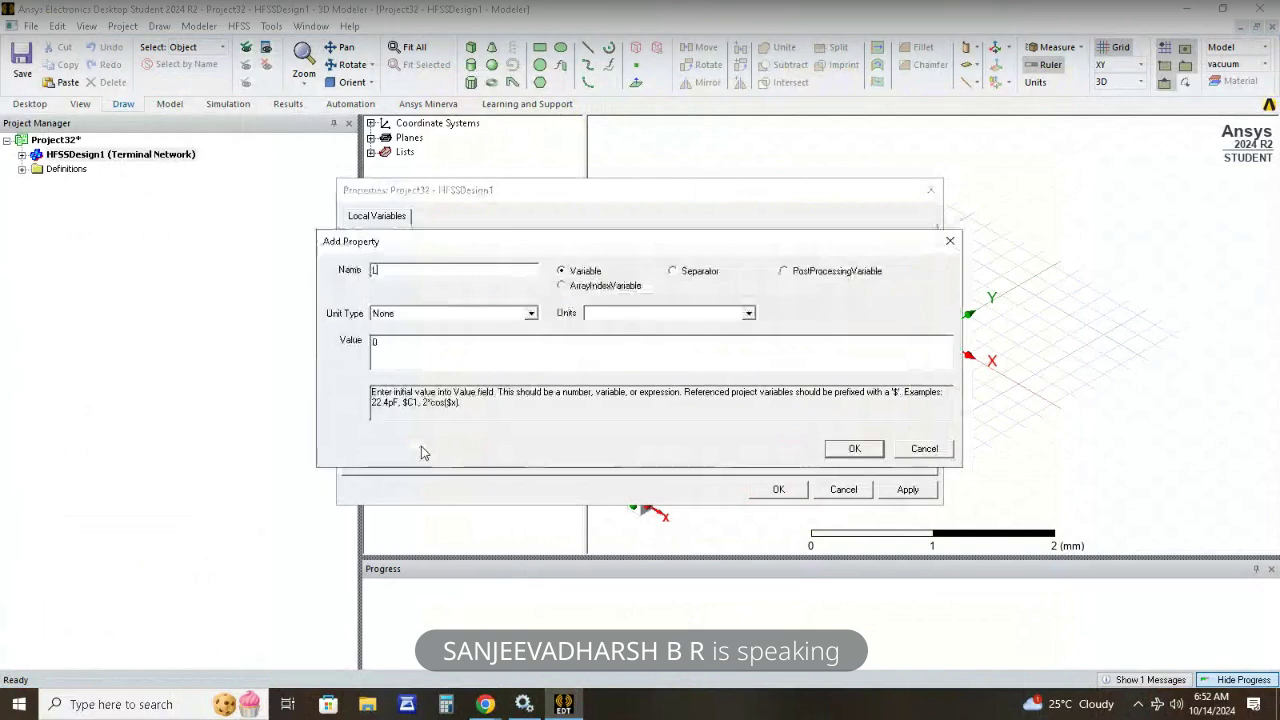
left_click(531, 314)
left_click(531, 314)
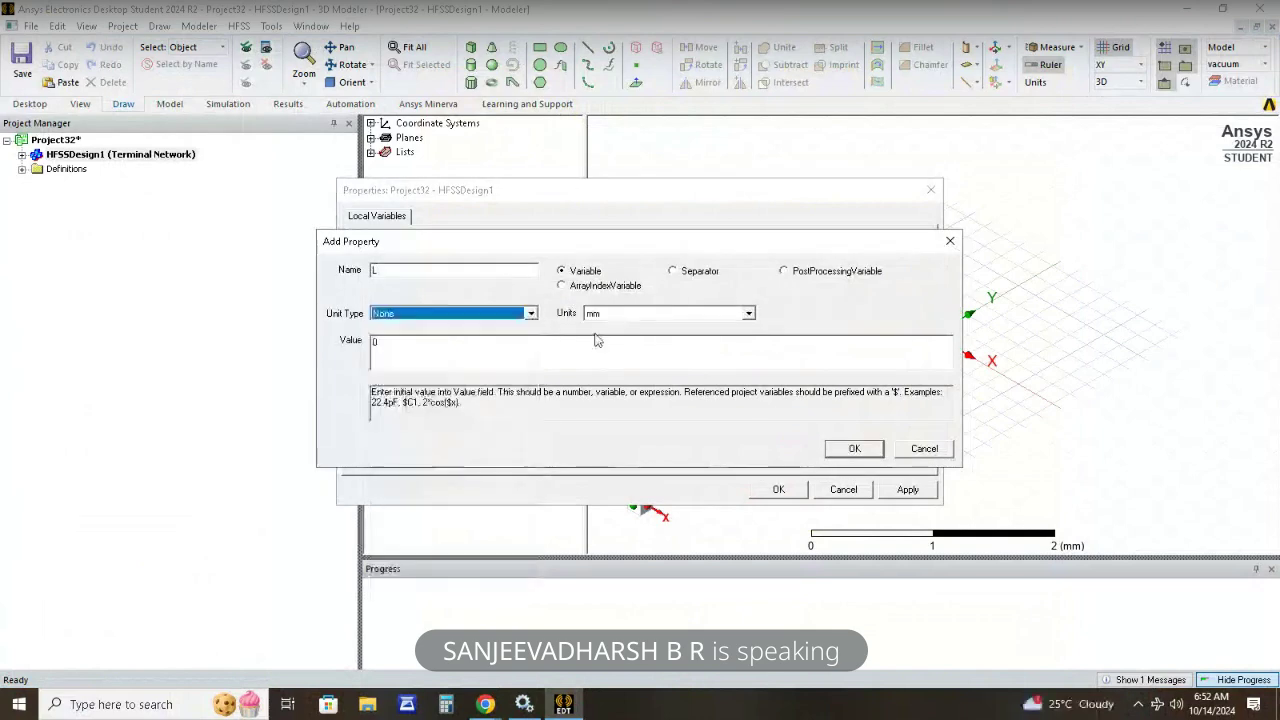
left_click(372, 343)
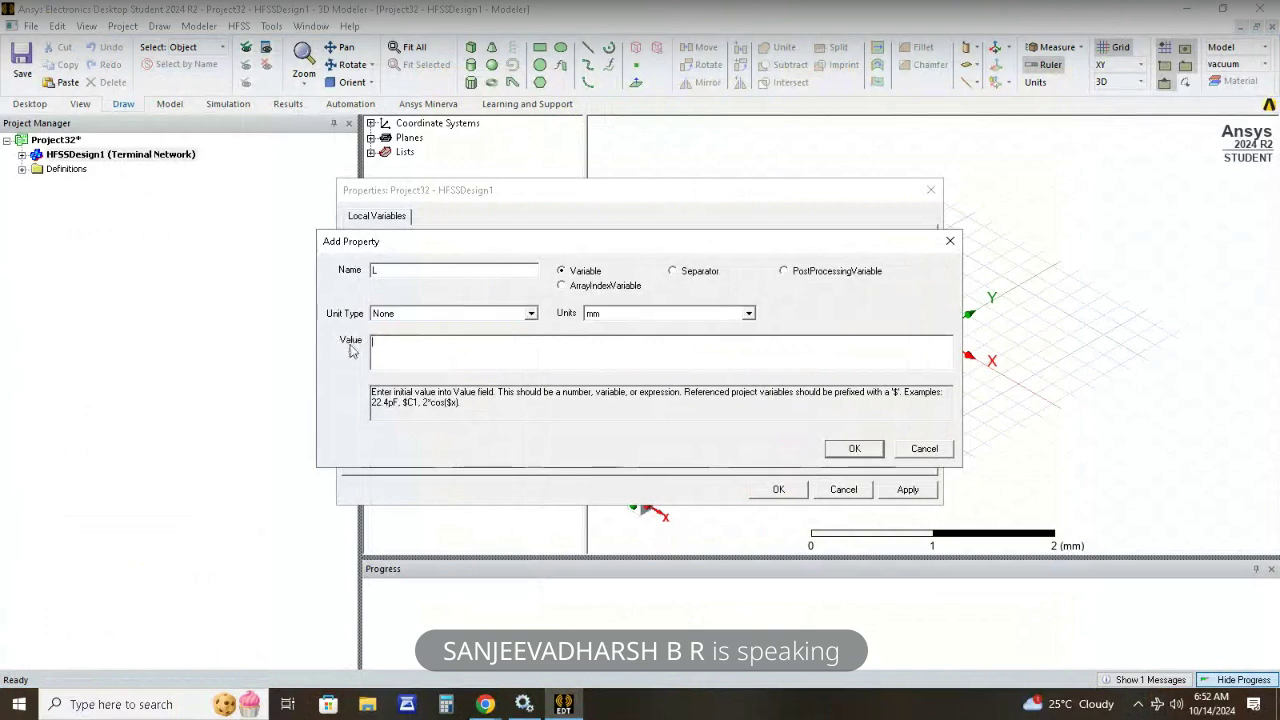
left_click(485, 704)
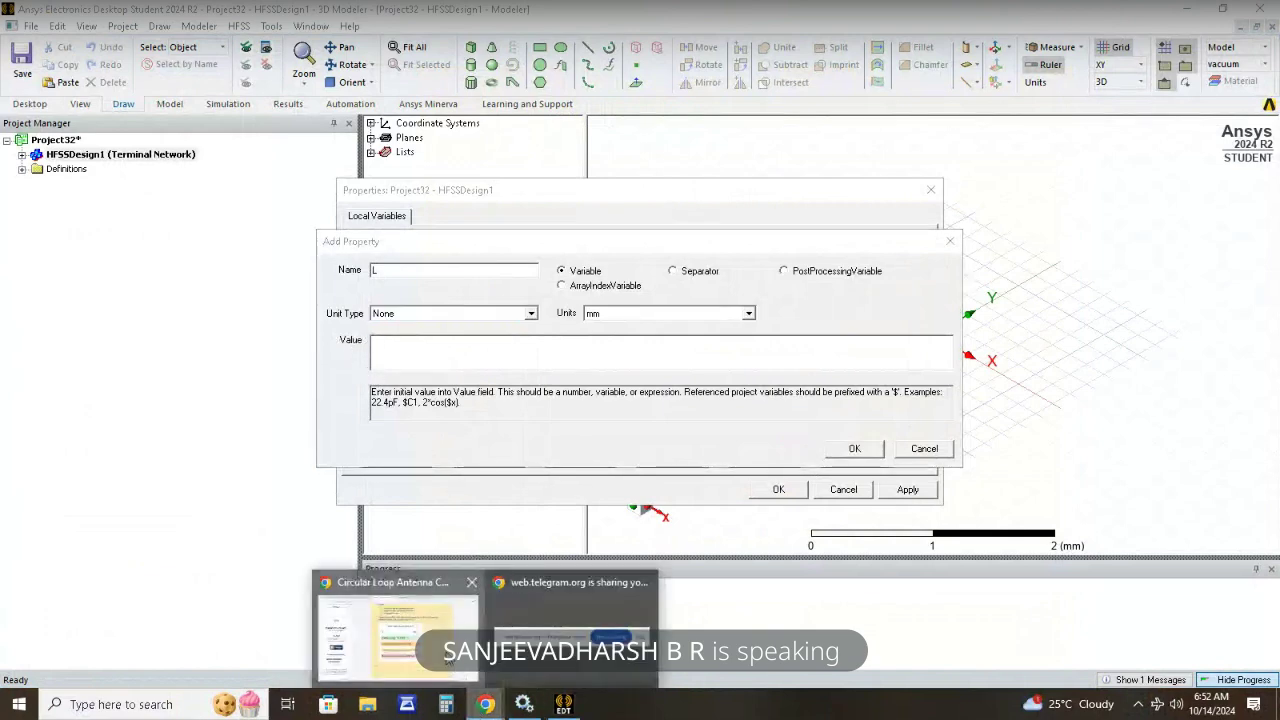
left_click(395, 630)
left_click_drag(709, 436, 775, 436)
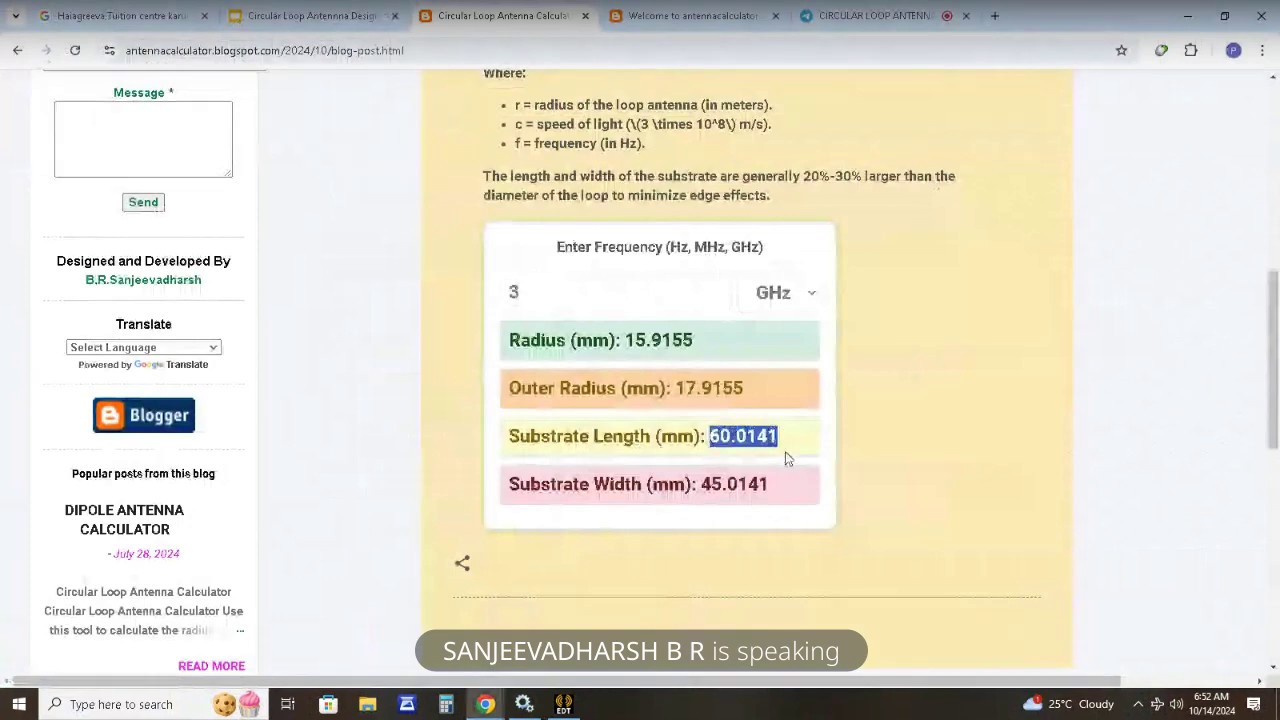
key("ctrl+c")
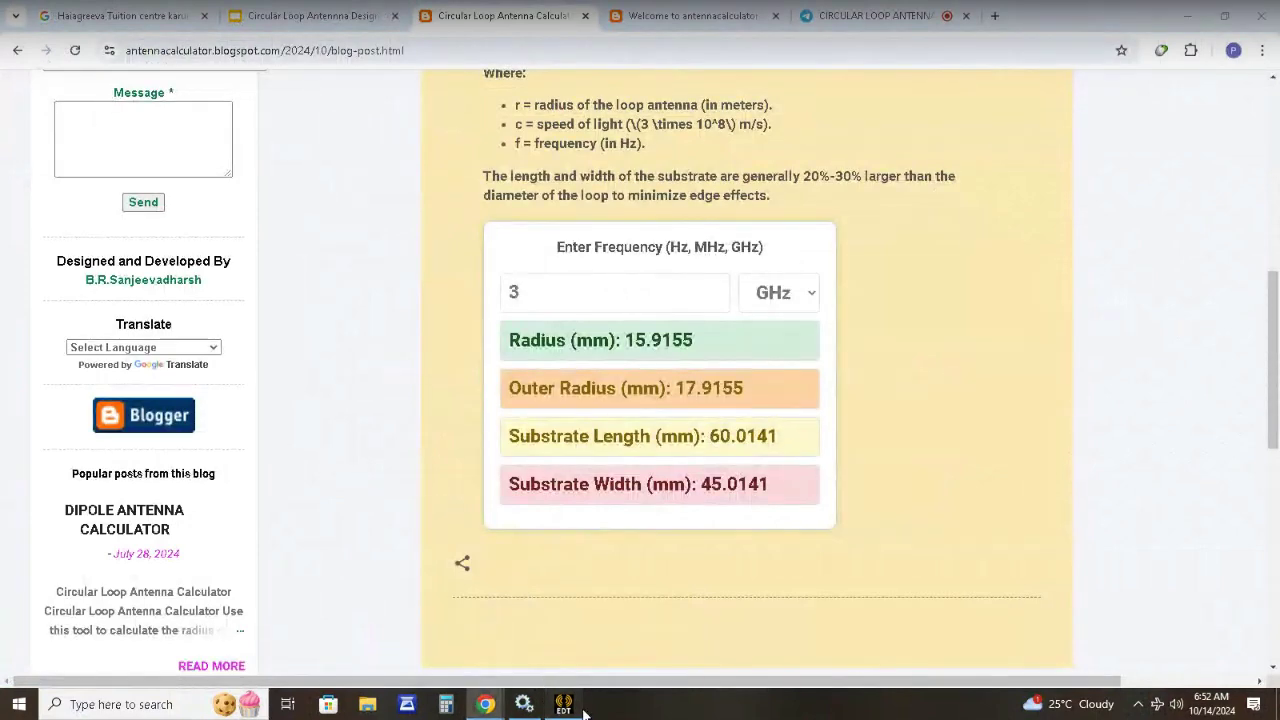
left_click(564, 704)
key("ctrl+v")
left_click(854, 448)
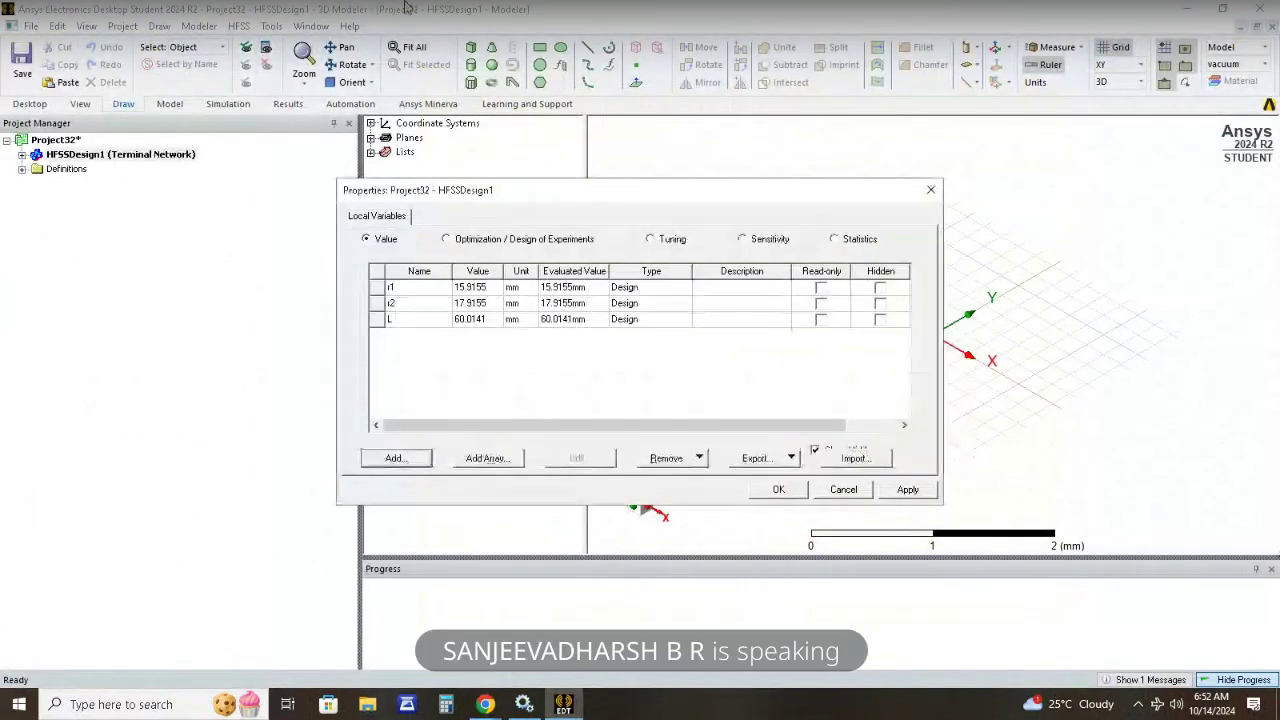
Add Length variable W = 45.0141 mm and apply the variables.
left_click(418, 458)
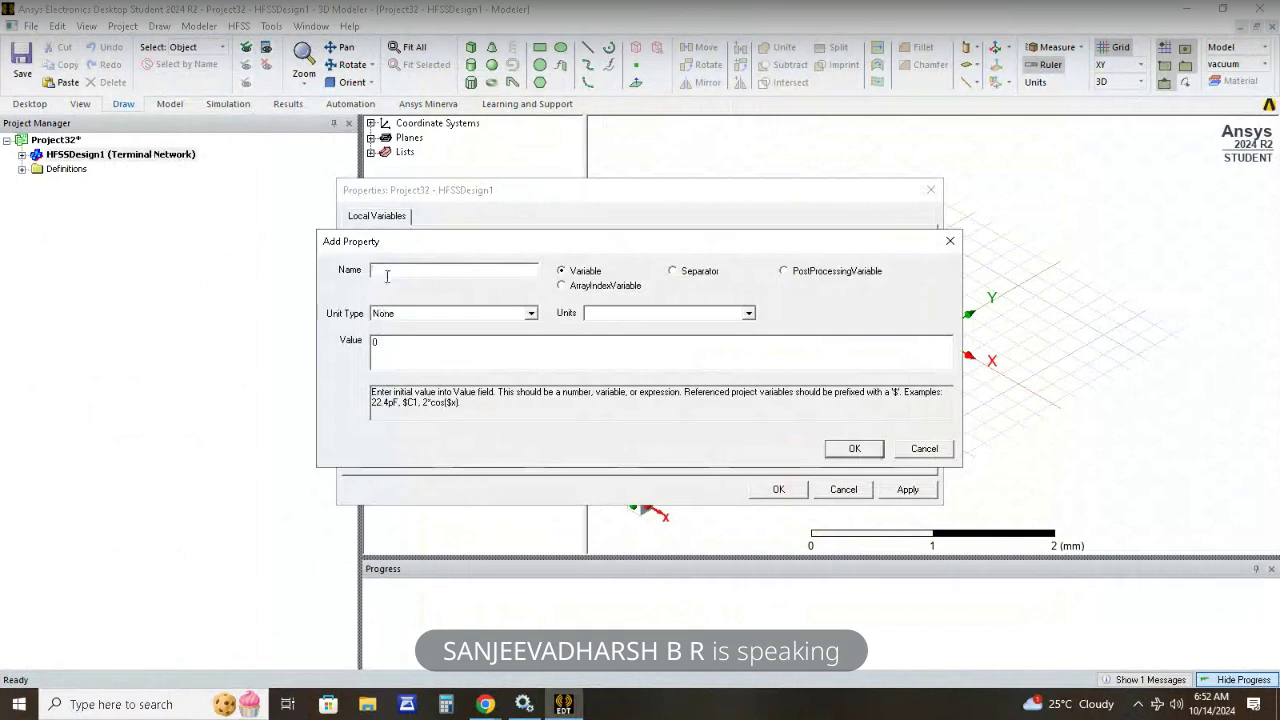
type("W")
left_click(531, 313)
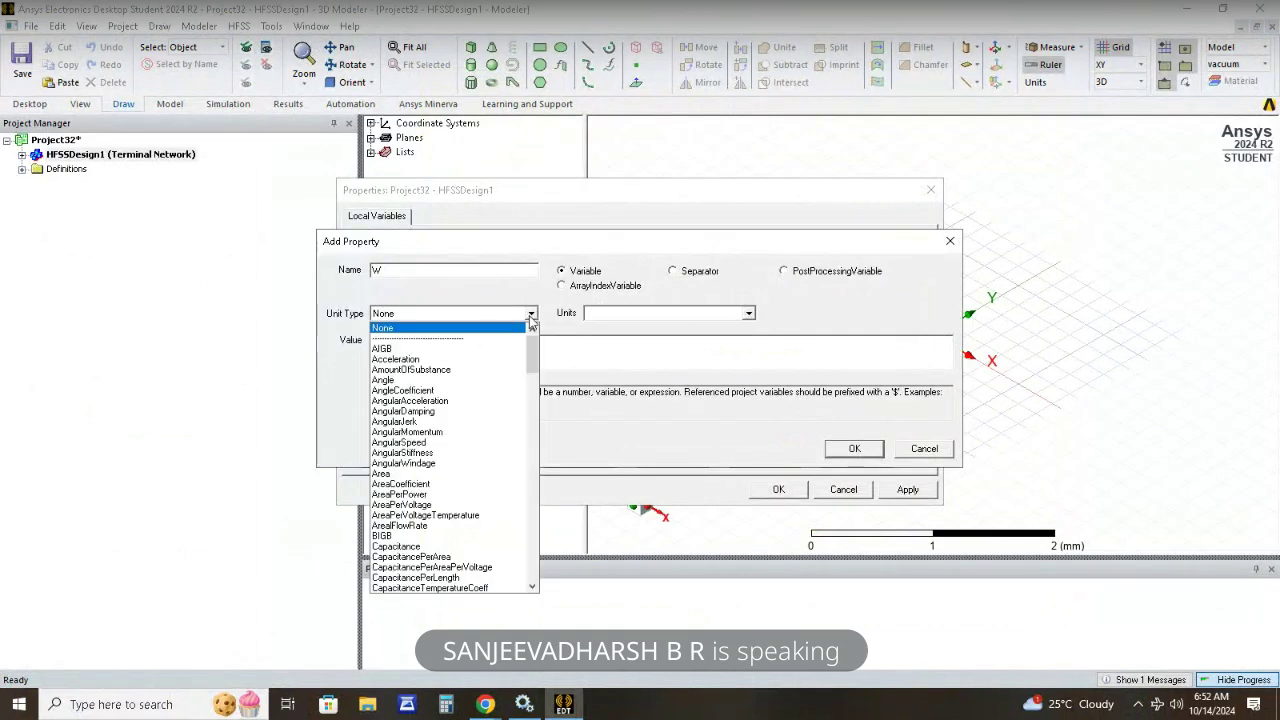
key("l")
left_click(505, 328)
left_click(416, 341)
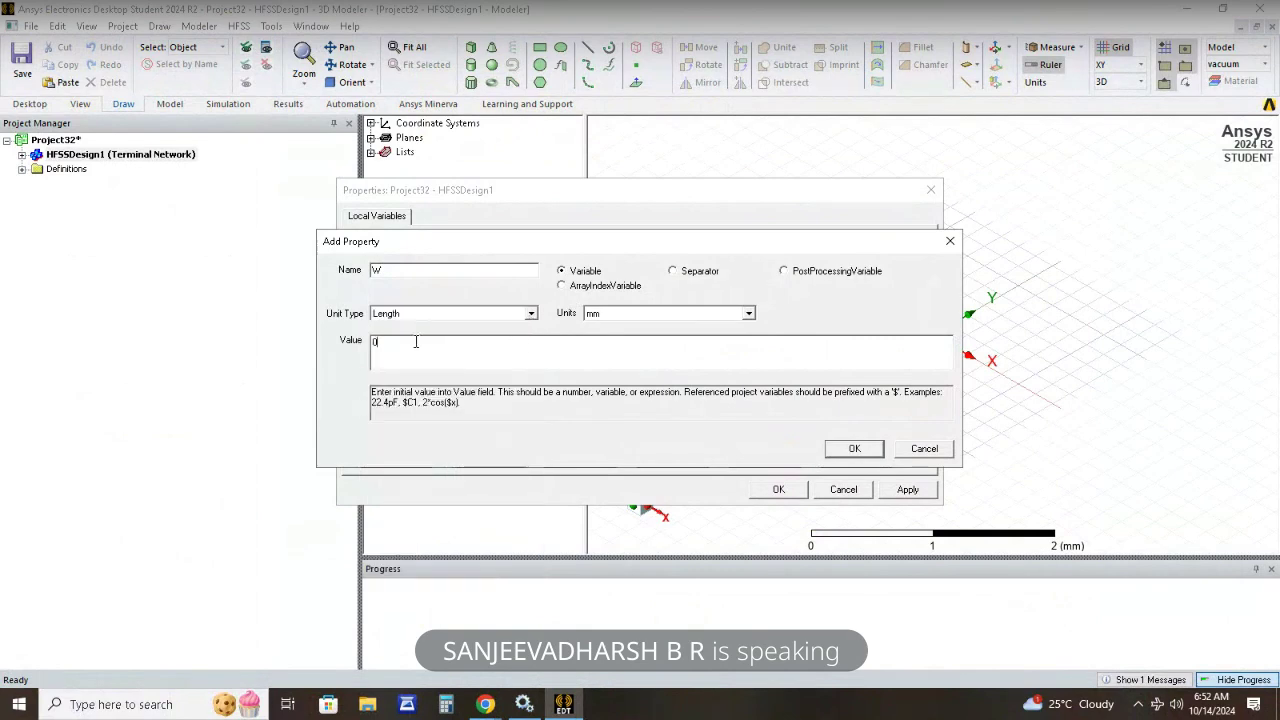
left_click(485, 704)
left_click(452, 665)
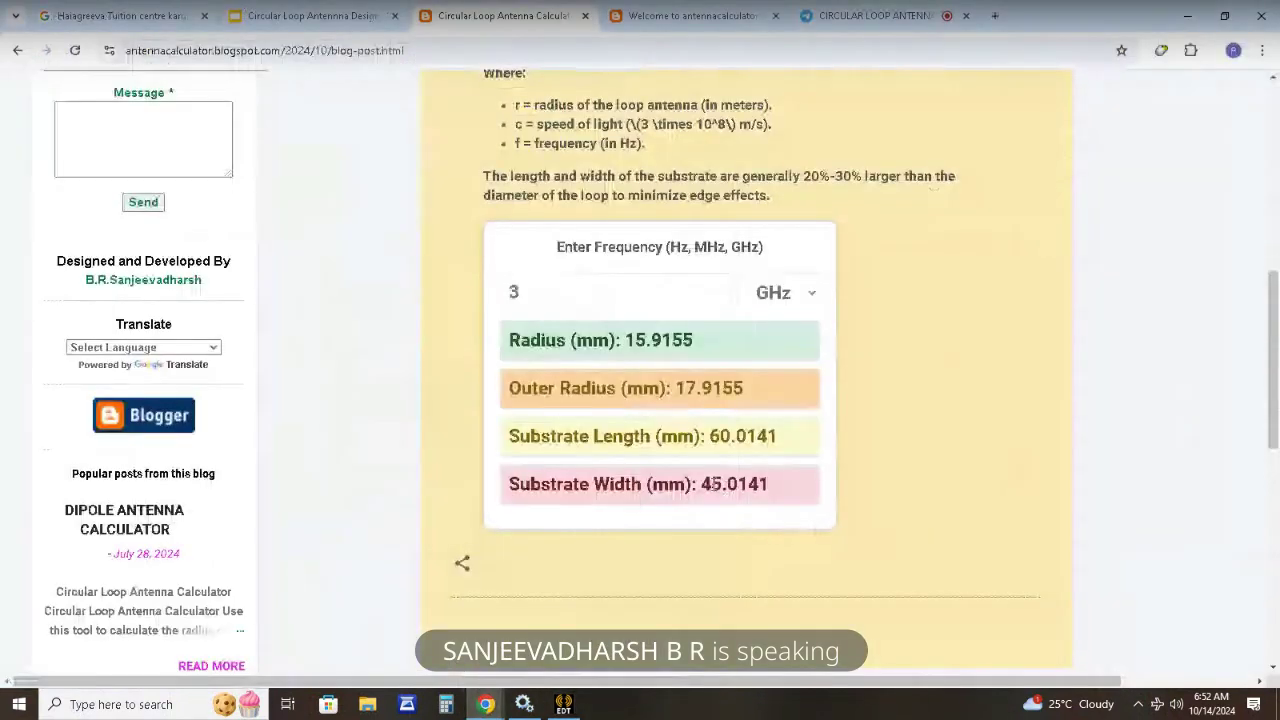
left_click_drag(701, 484, 785, 490)
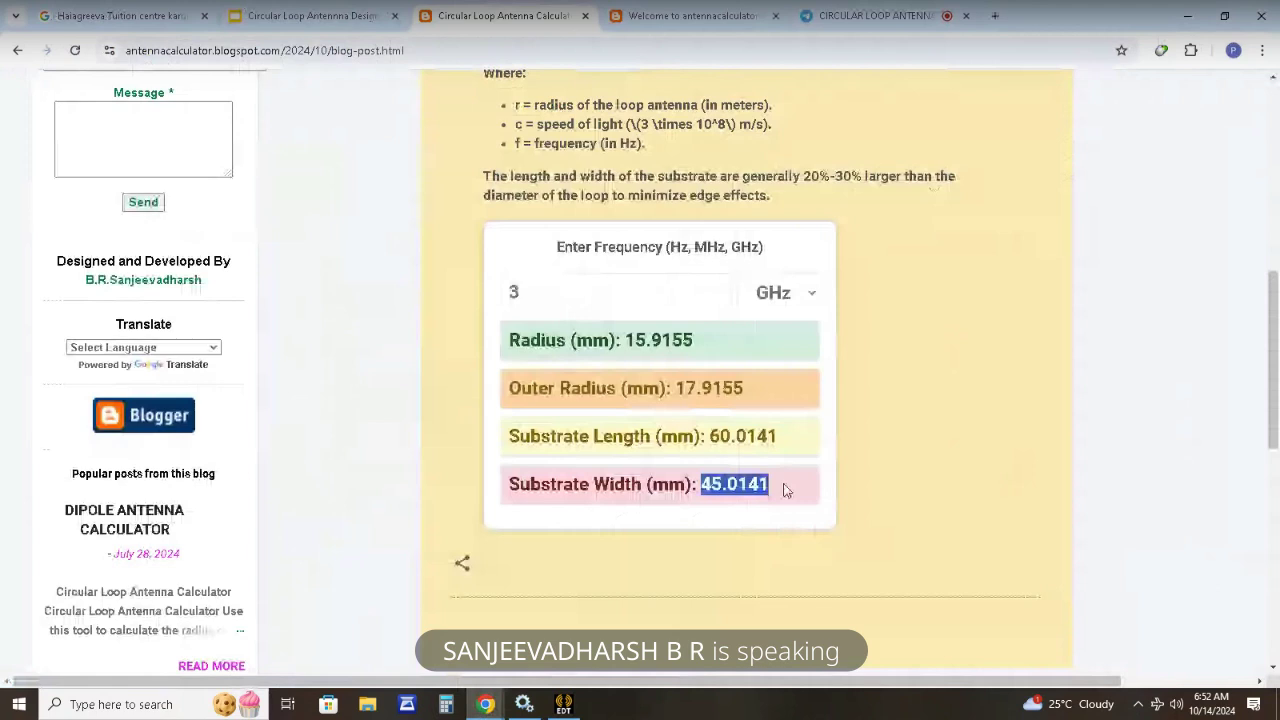
left_click(785, 490)
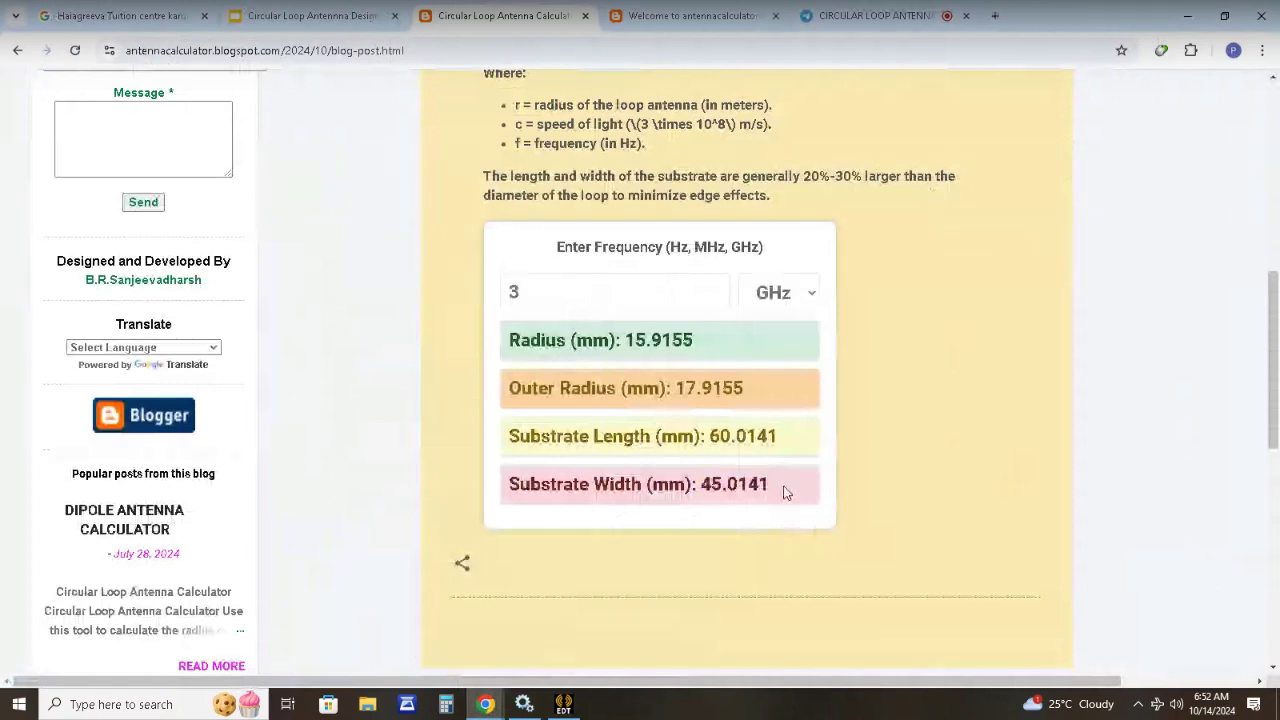
left_click(566, 703)
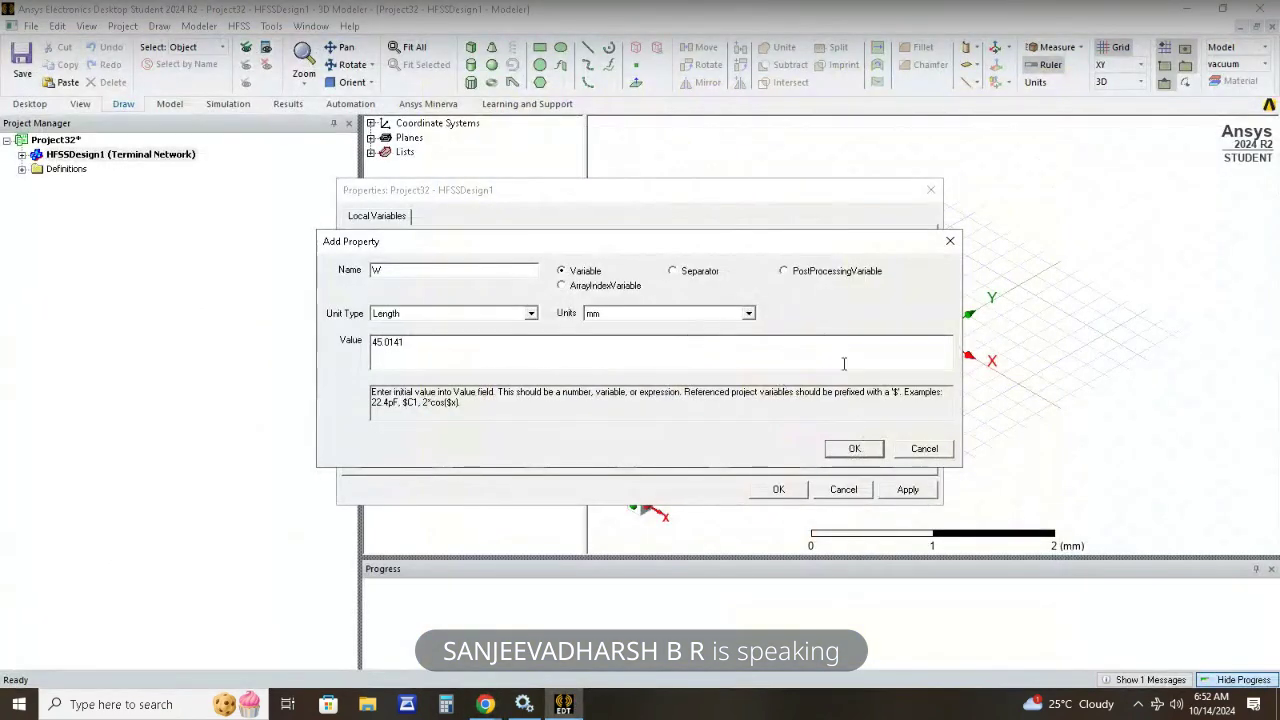
left_click(855, 447)
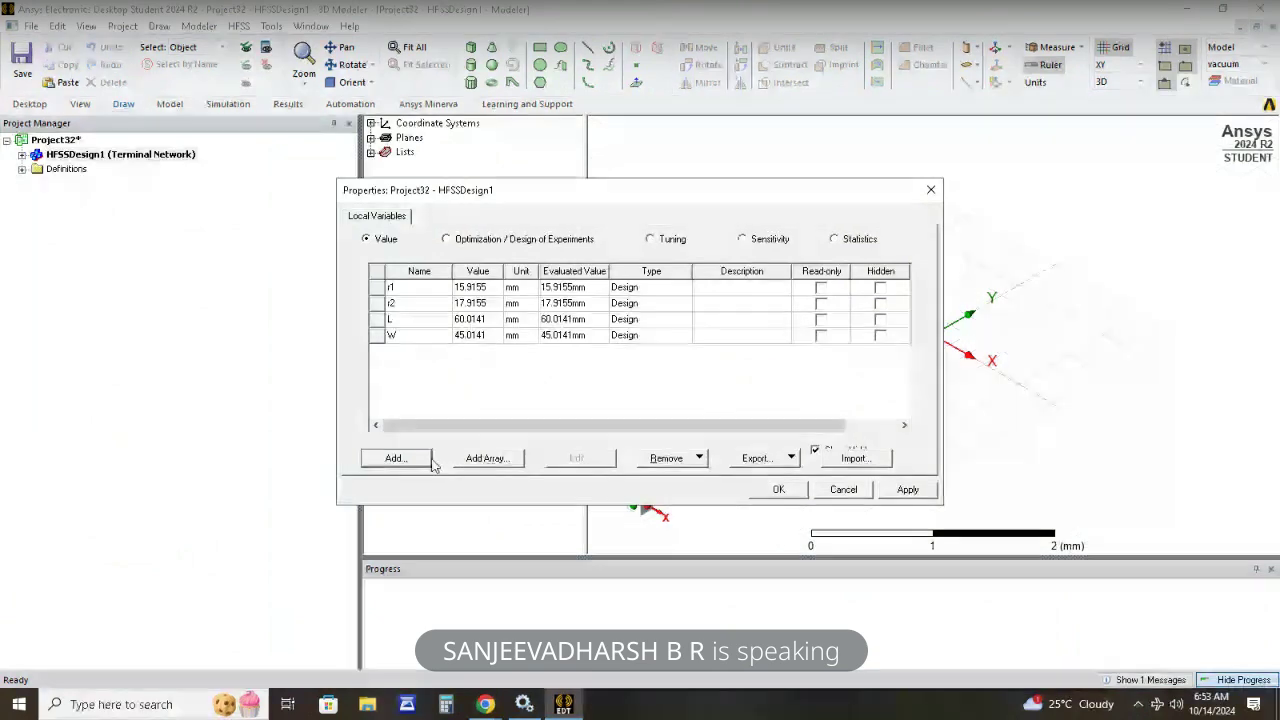
left_click(903, 490)
left_click(779, 490)
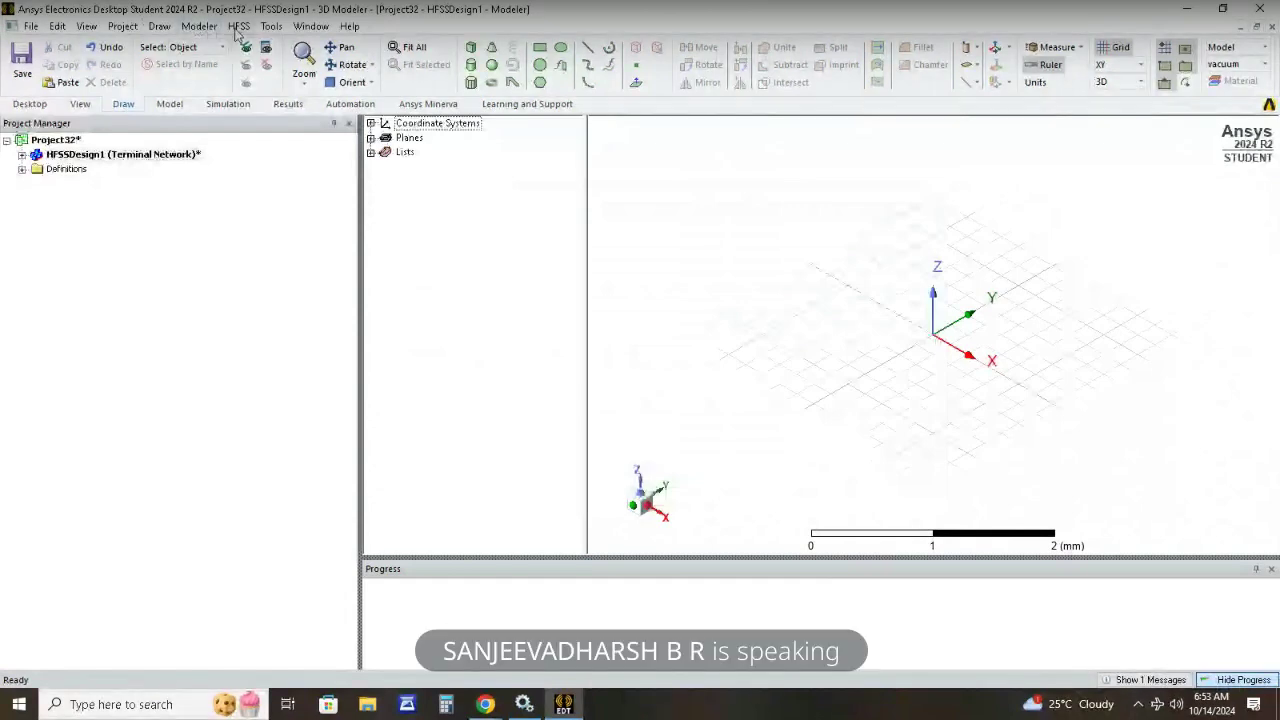
Add Length variable T = 1.6 mm in Design Properties and close the dialog.
left_click(238, 27)
left_click(280, 451)
left_click(395, 458)
type("YT")
key("BackSpace")
key("BackSpace")
type("T")
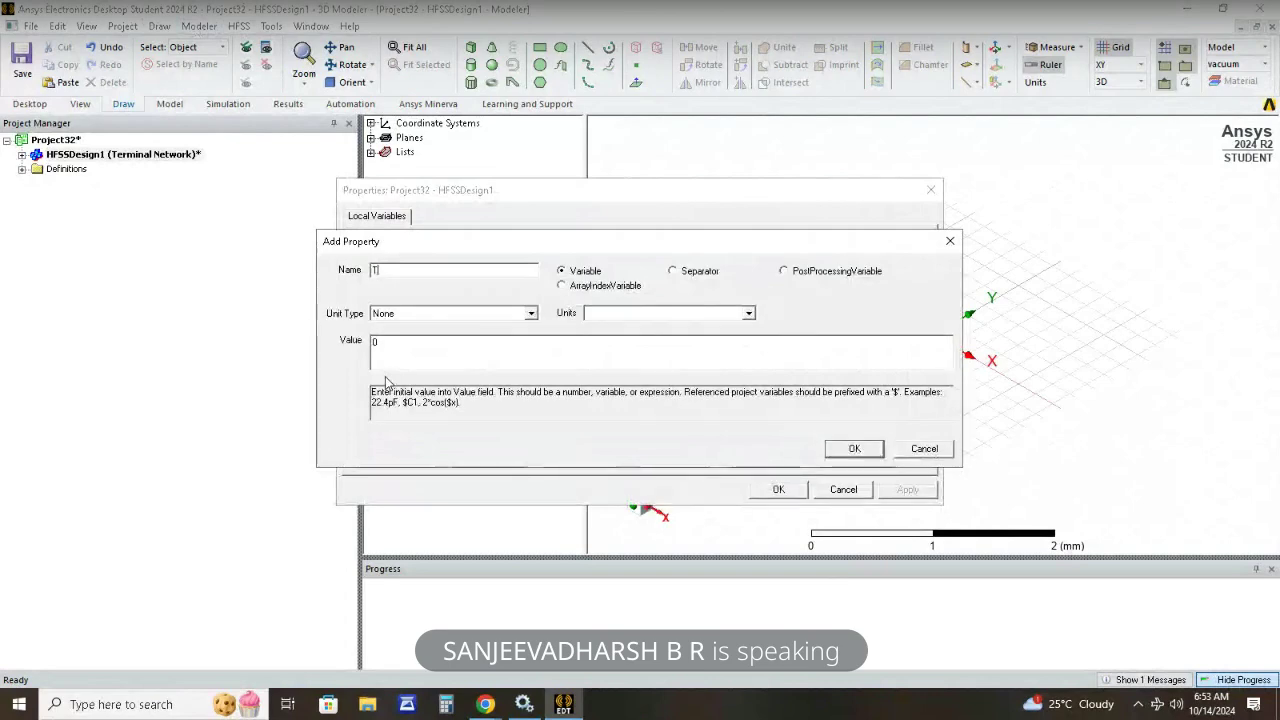
left_click(531, 313)
key("l")
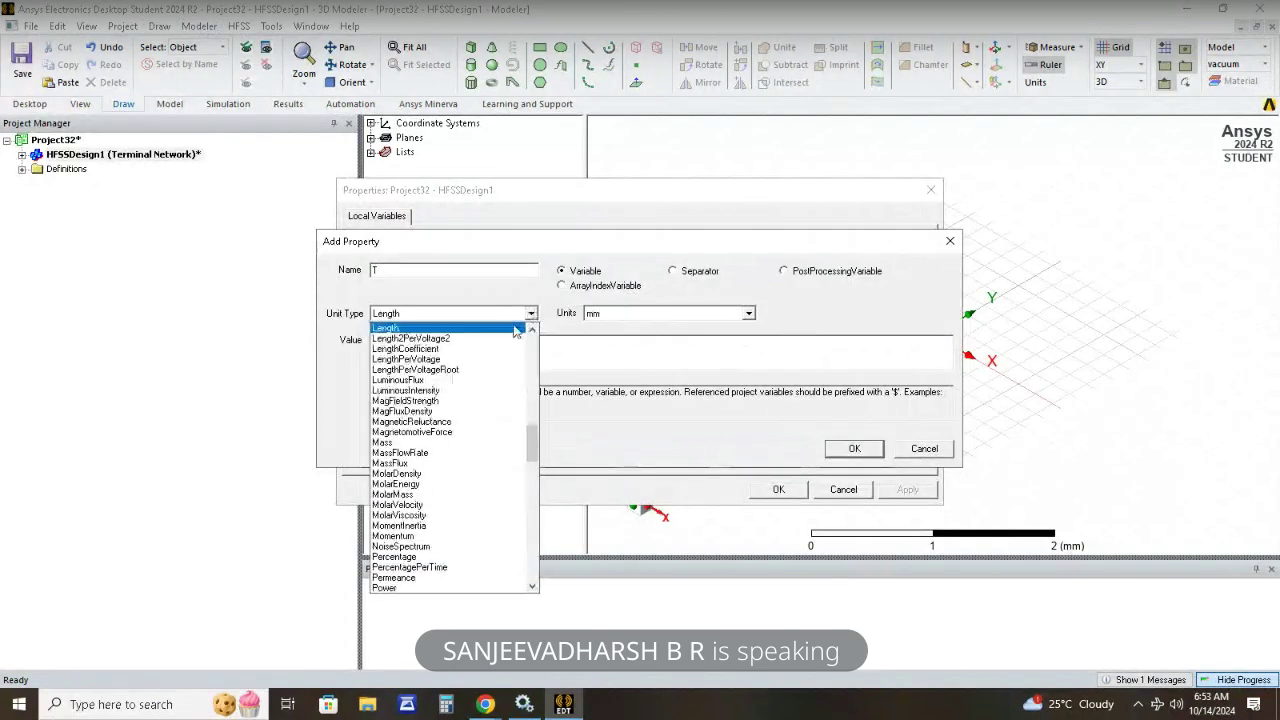
key("Return")
type("1.6")
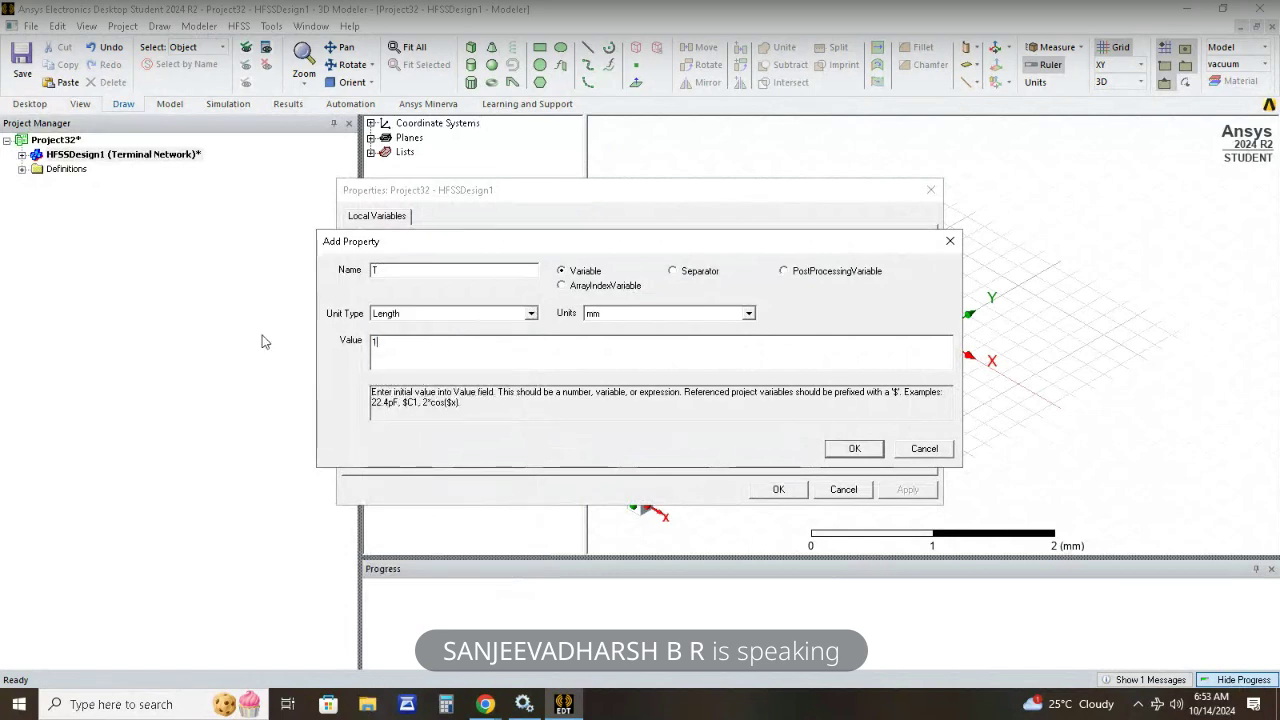
left_click(852, 449)
left_click(788, 491)
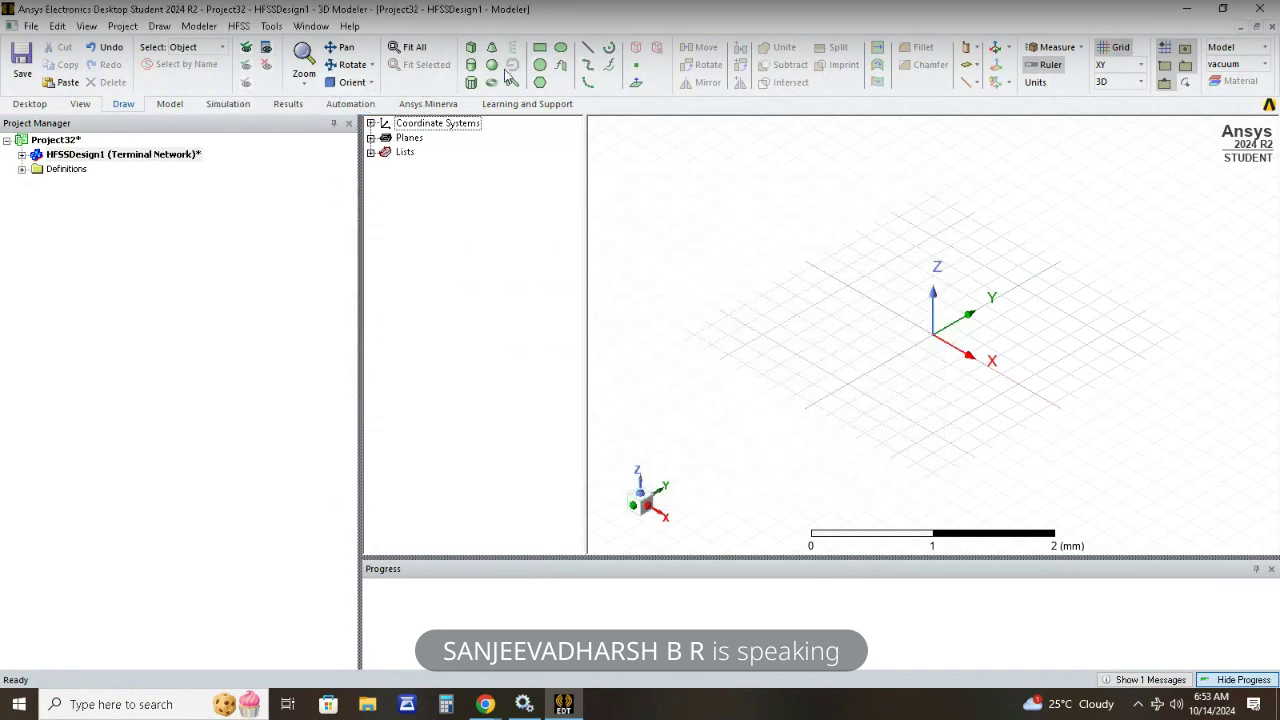
Switch to trimetric view and draw a rectangle sheet from the origin.
left_click(355, 82)
left_click(380, 209)
left_click(538, 65)
left_click(931, 336)
left_click(1040, 452)
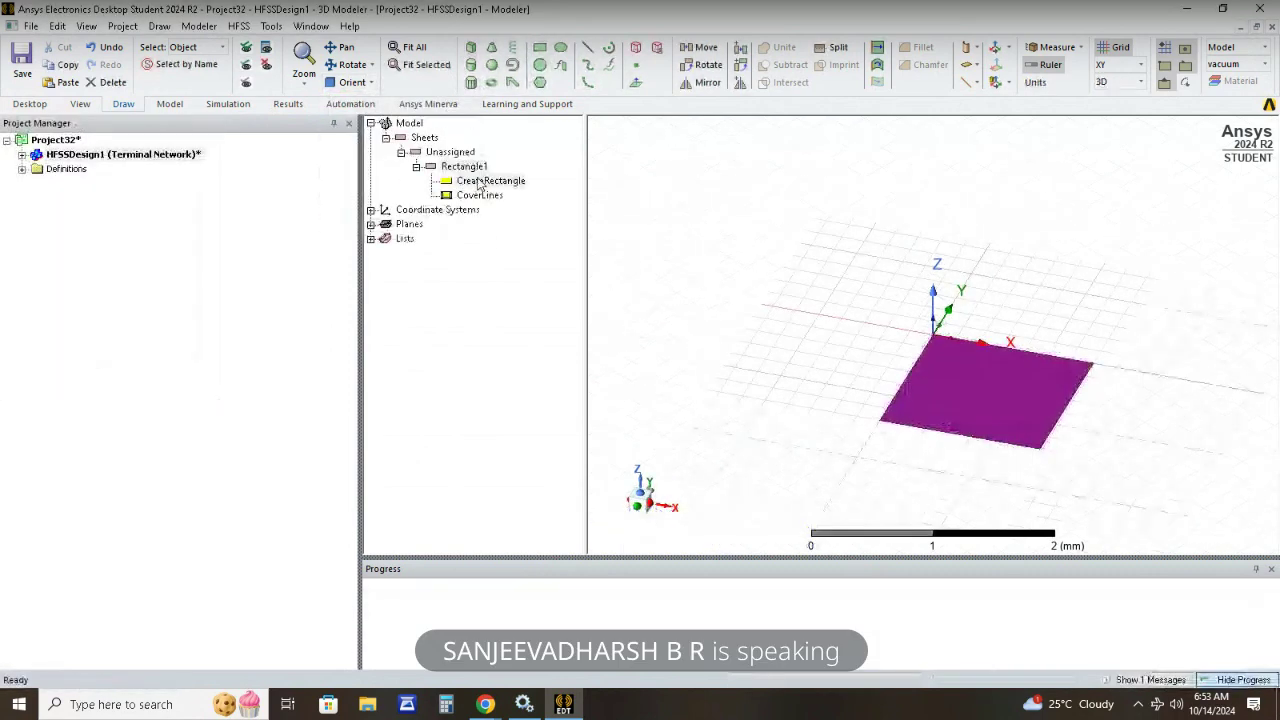
Set the rectangle's XSize to W and YSize to -L.
double_click(482, 183)
left_click(486, 327)
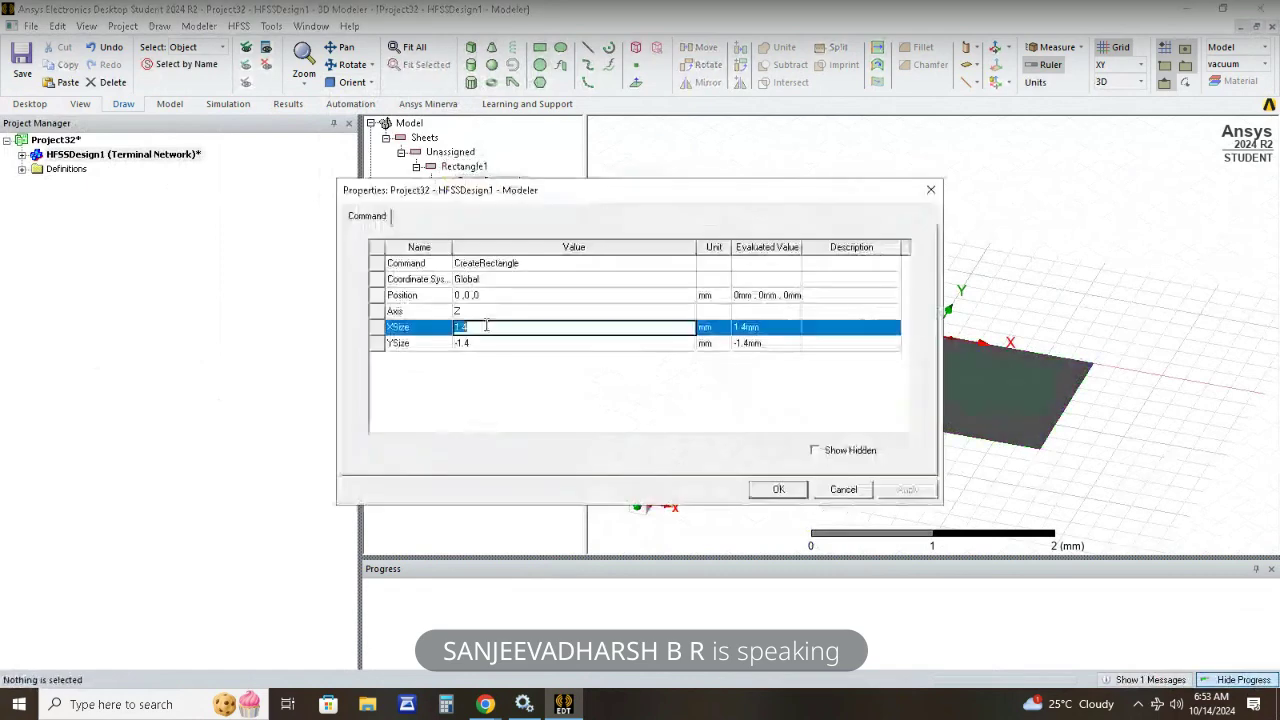
type("W")
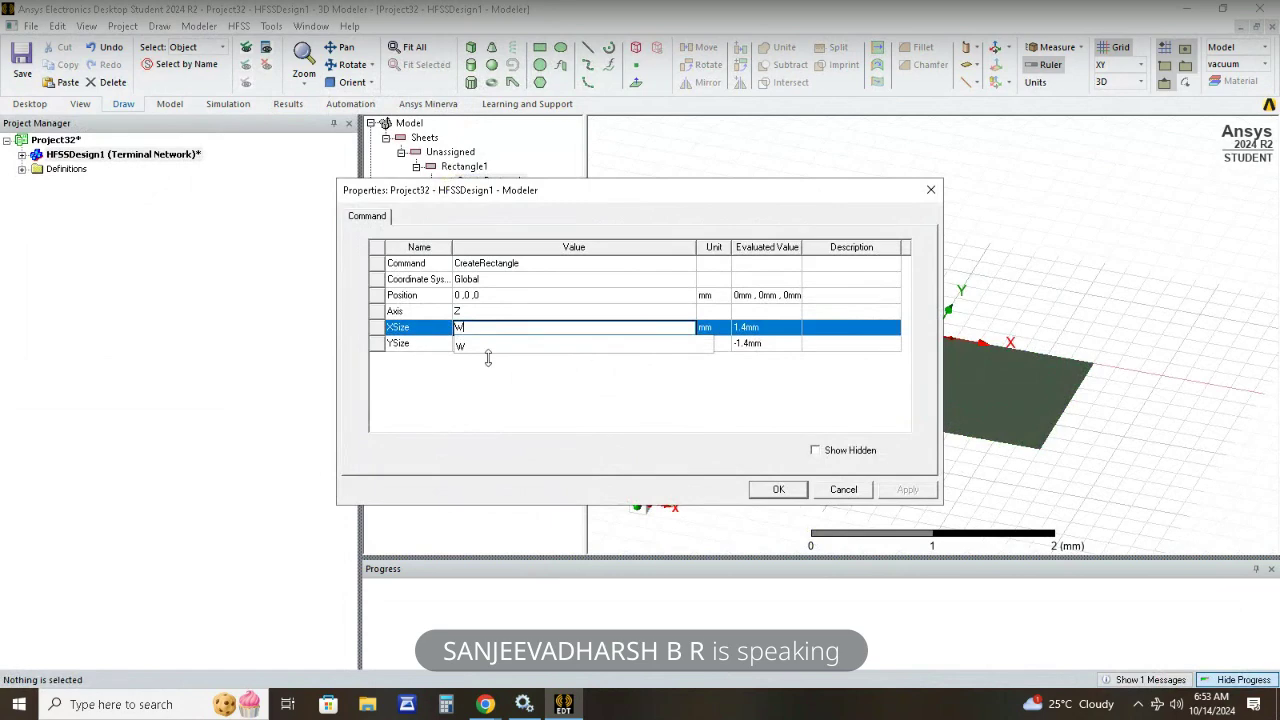
left_click(515, 343)
type("-")
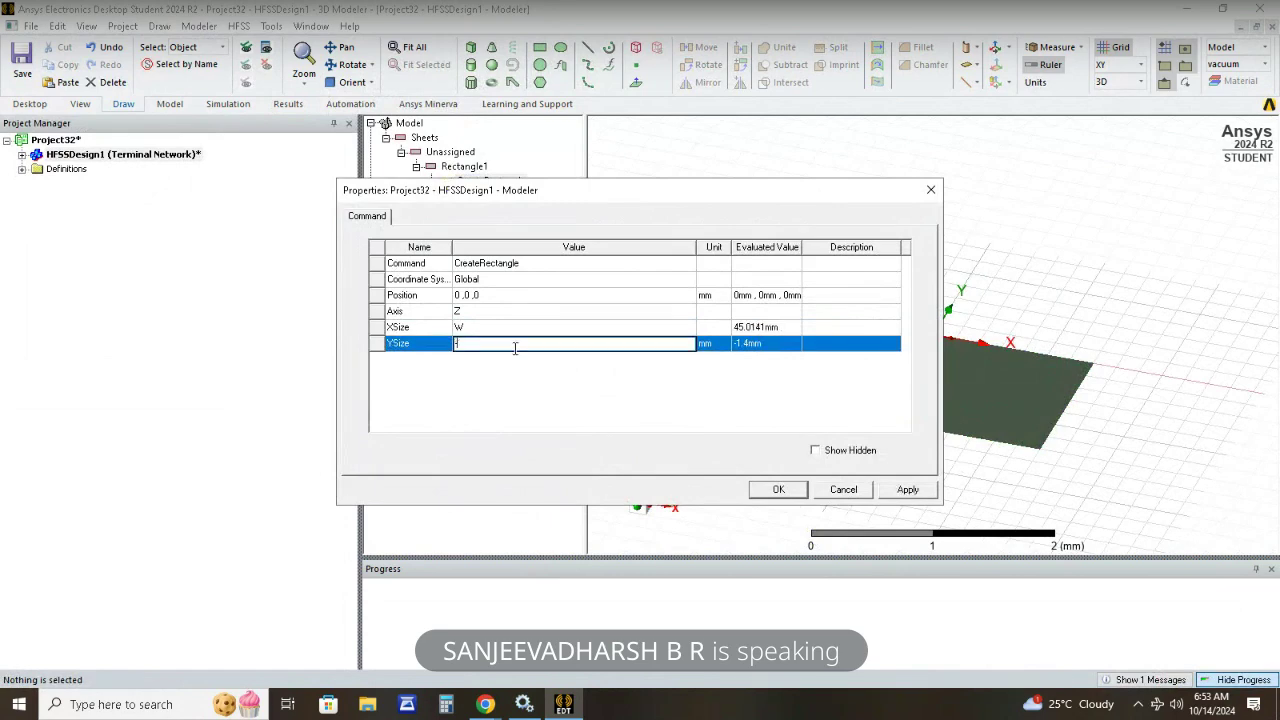
type("1L")
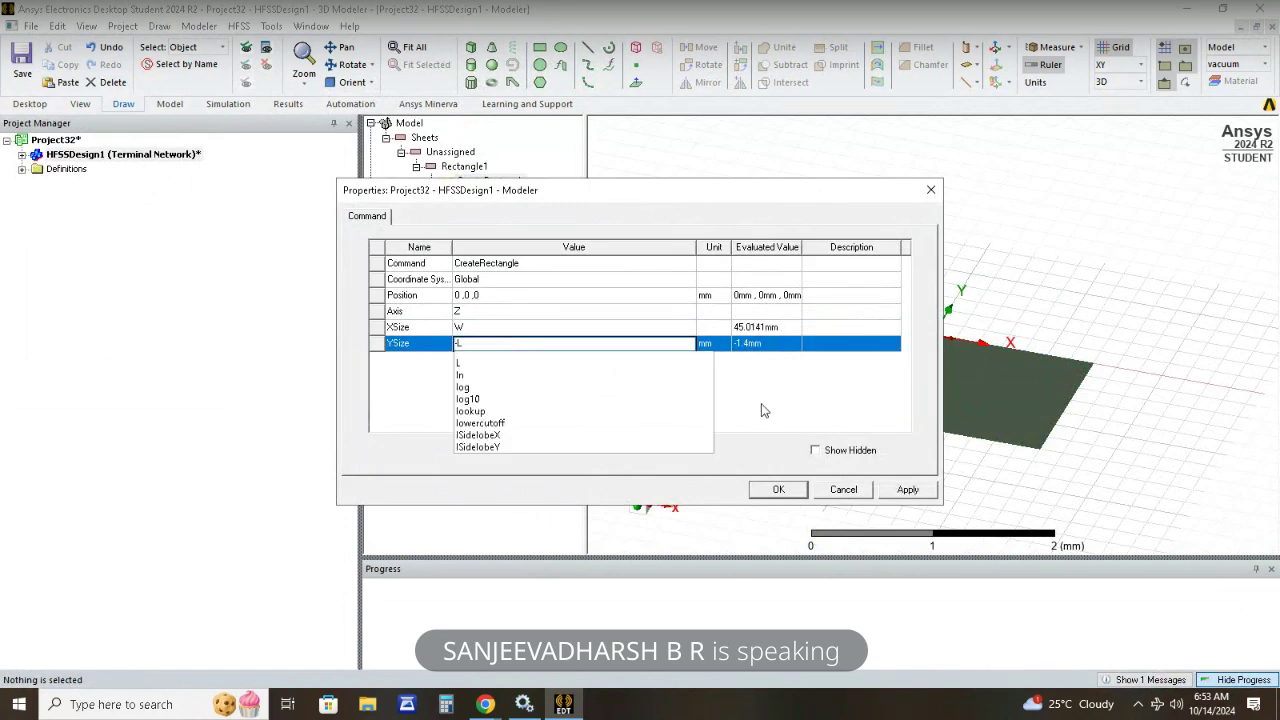
left_click(766, 412)
left_click(895, 493)
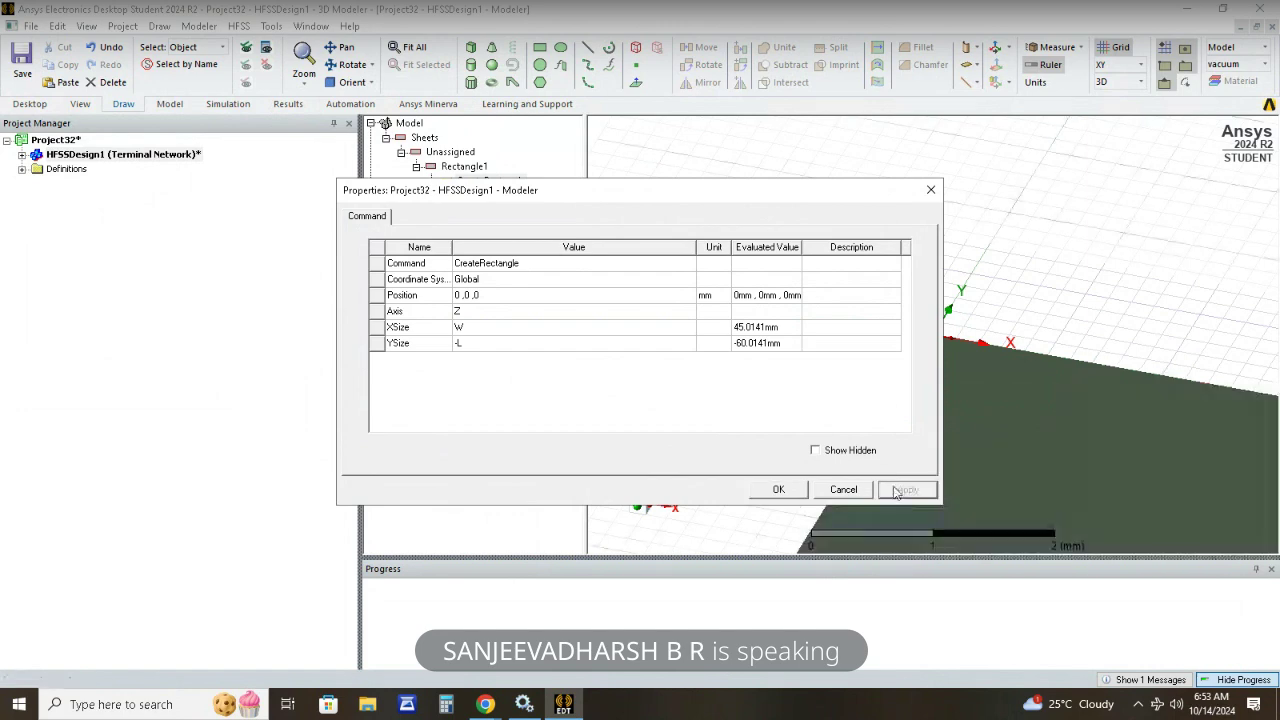
left_click(779, 490)
Fit the view and measure the rectangle's 45.0141 mm edge.
left_click(420, 48)
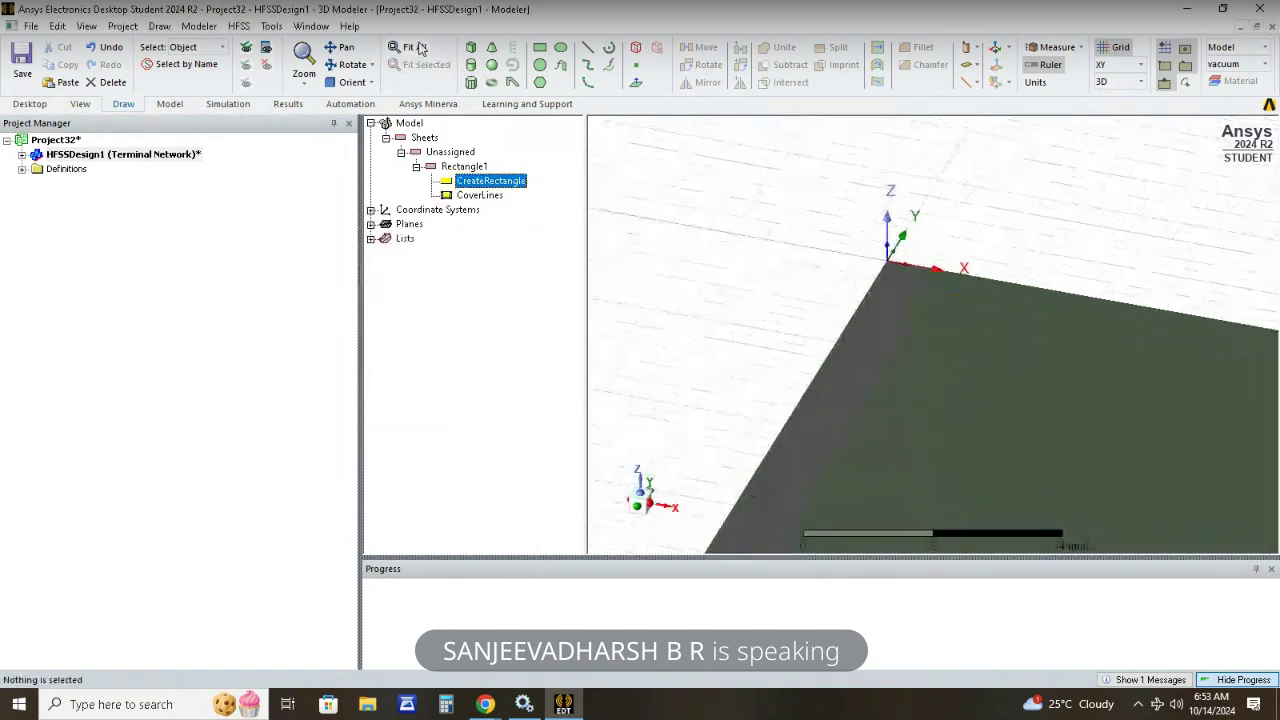
left_click(1051, 303)
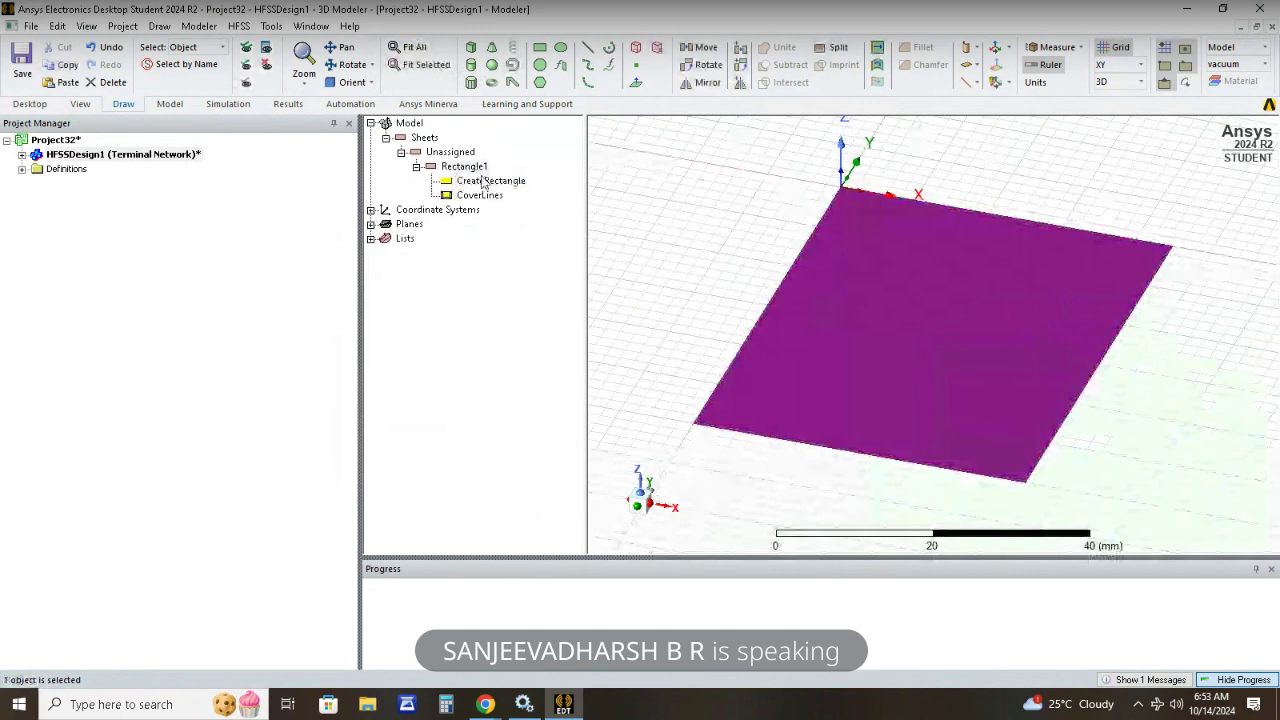
left_click(1080, 47)
left_click(1052, 92)
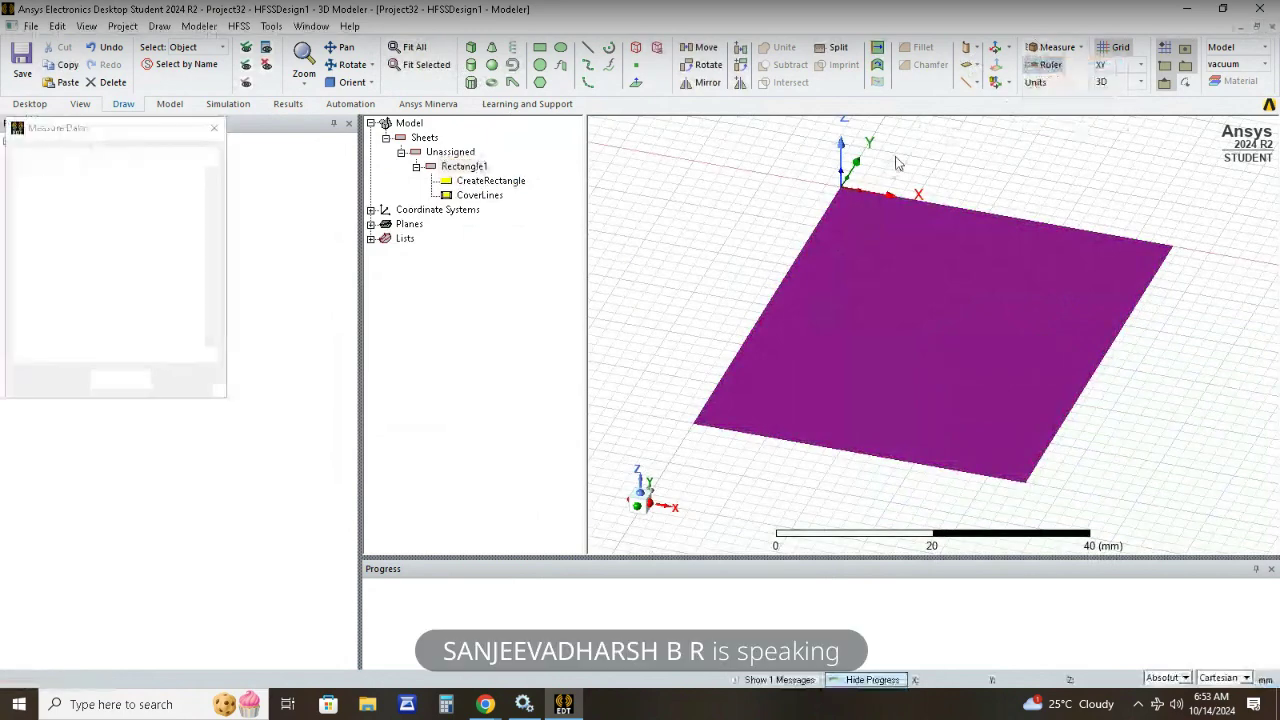
left_click(841, 189)
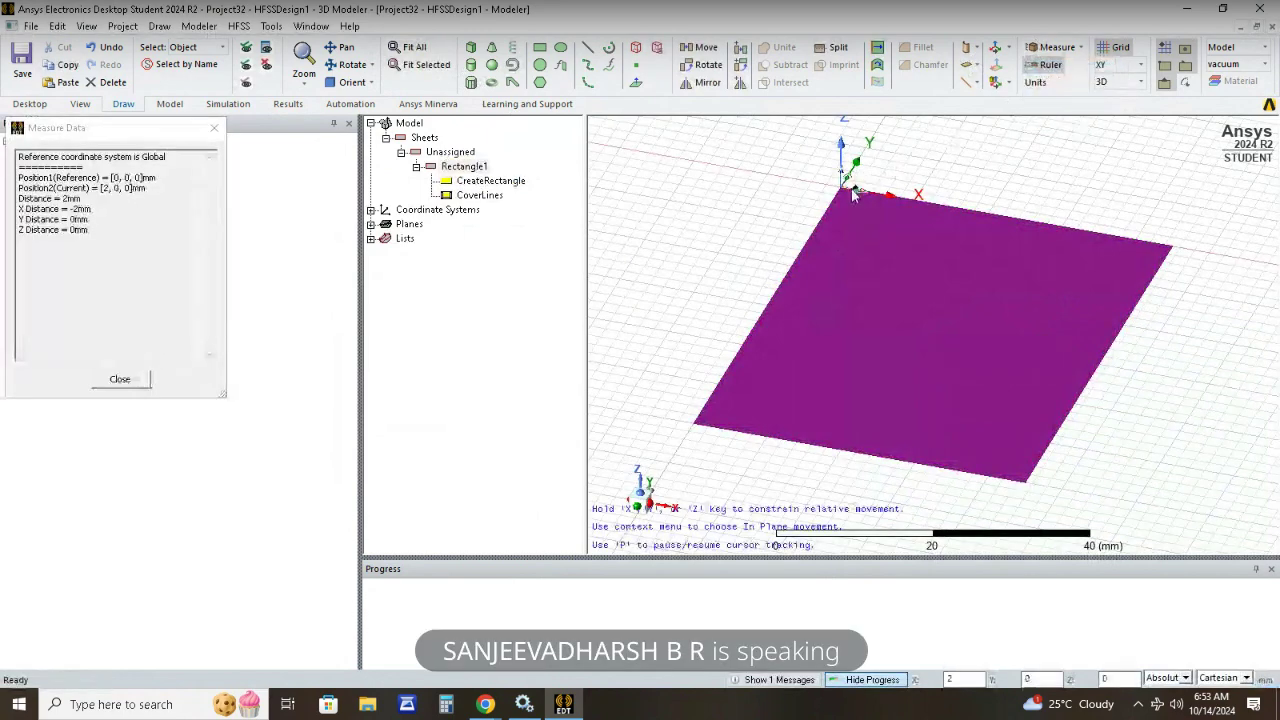
left_click(1172, 254)
key("Escape")
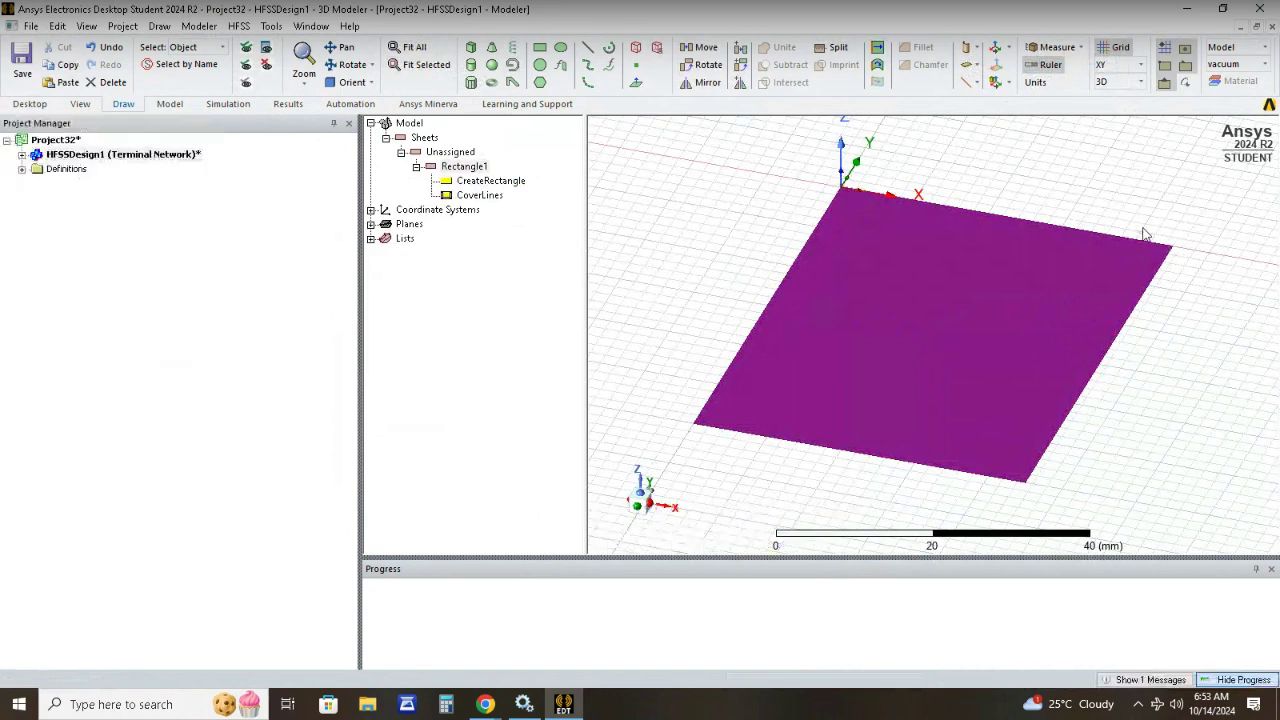
Clear the rectangle's name Rectangle1 in its properties to rename it.
double_click(465, 167)
left_click(483, 262)
key("BackSpace")
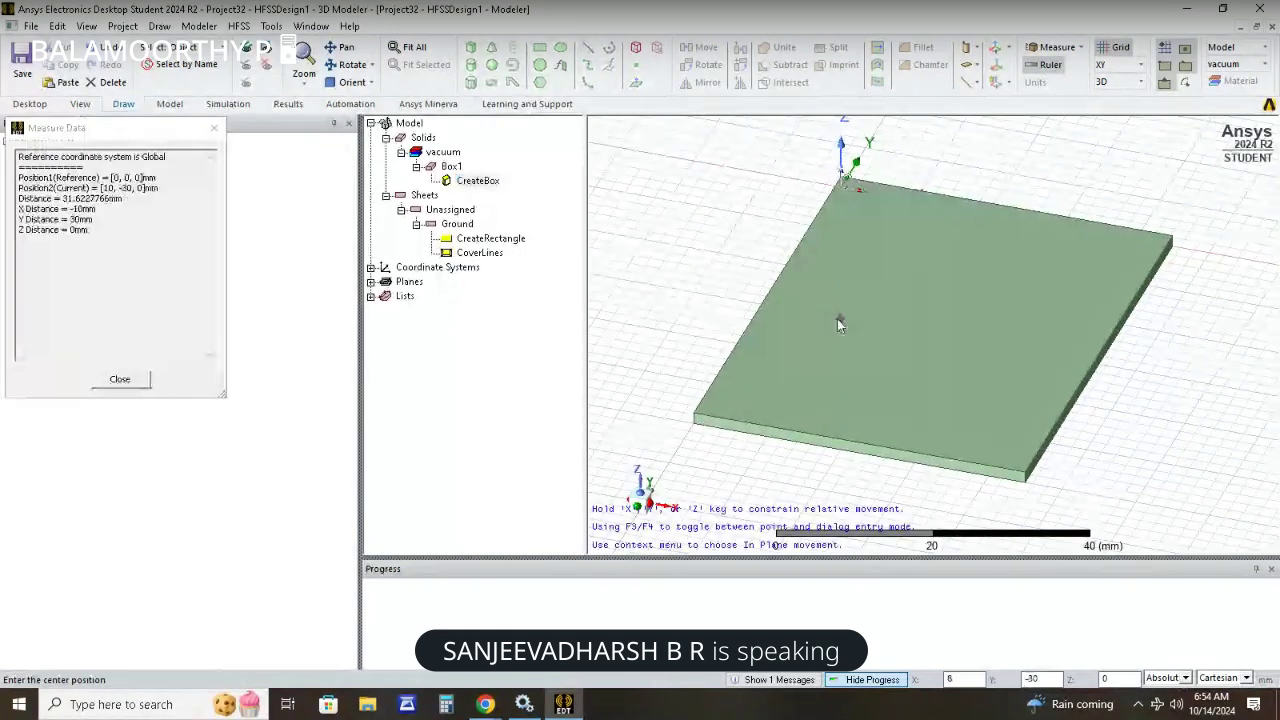
Draw a circle on the substrate top and paste a duplicate, Circle2.
left_click(931, 327)
left_click(960, 398)
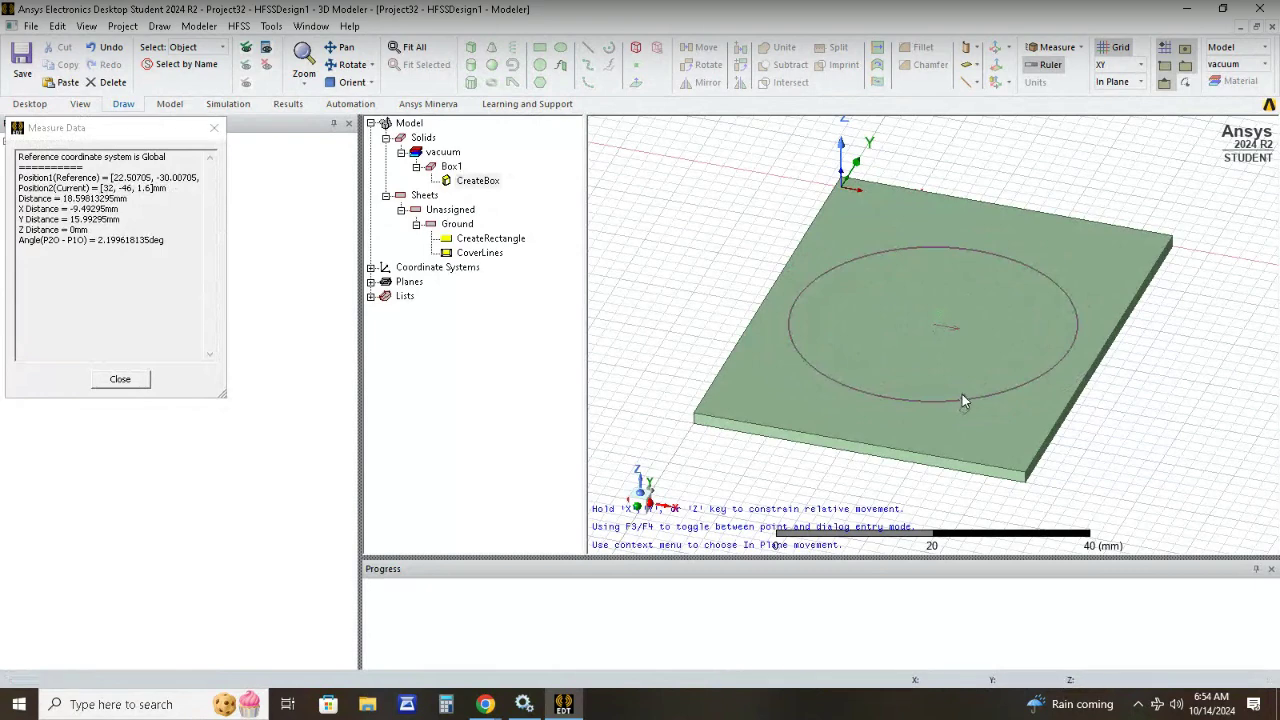
left_click(455, 224)
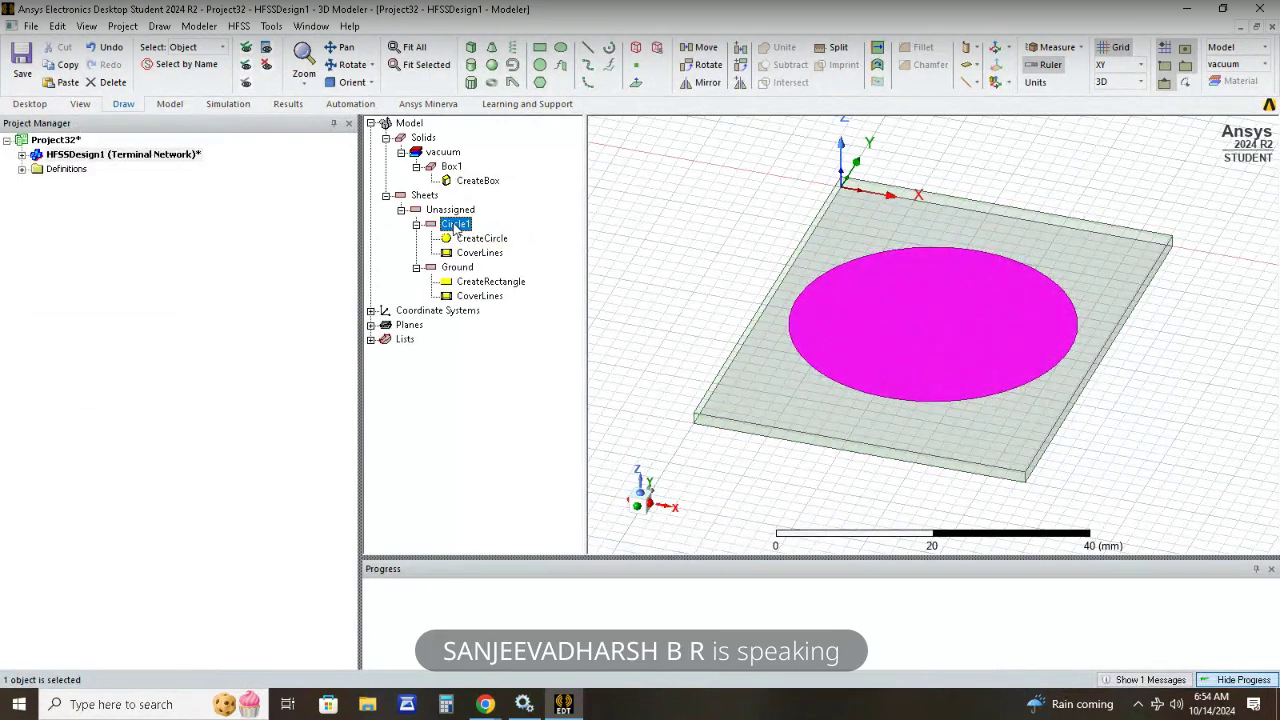
key("ctrl+c")
key("ctrl+v")
Review Circle1's radius parameter and the design's local variables.
left_click(482, 281)
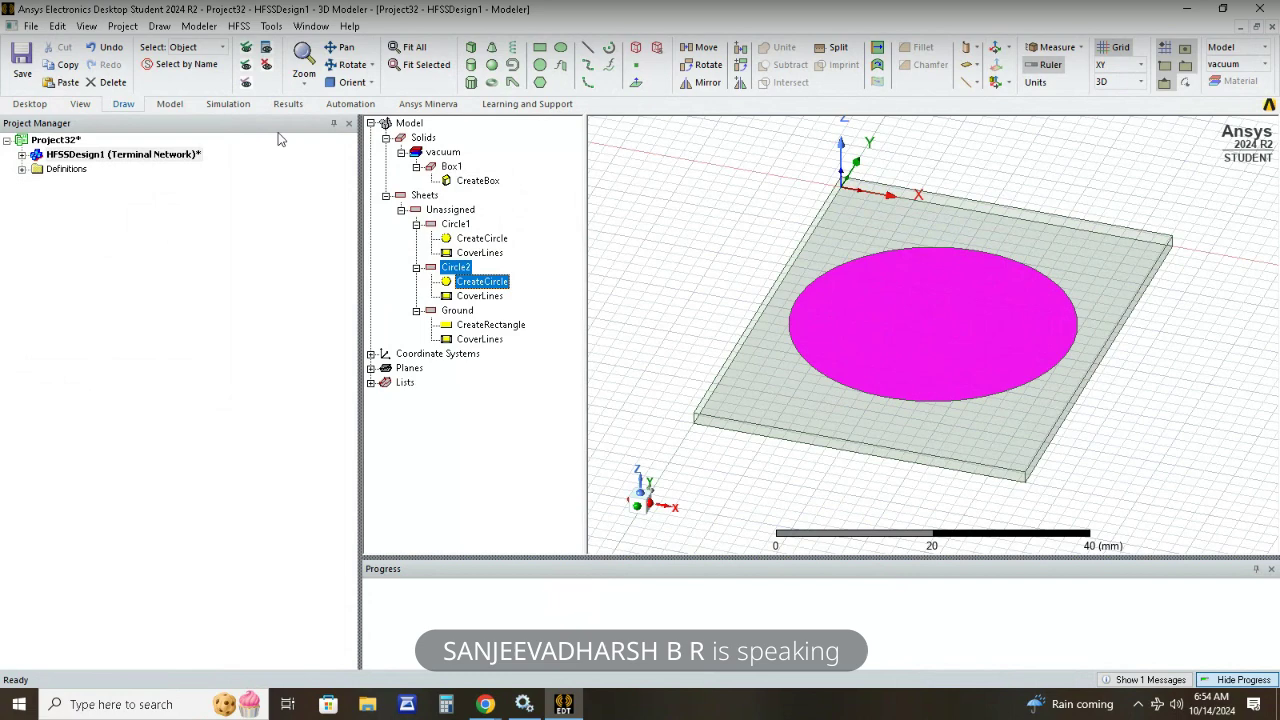
left_click(455, 224)
double_click(482, 238)
left_click(501, 329)
left_click(930, 189)
left_click(240, 26)
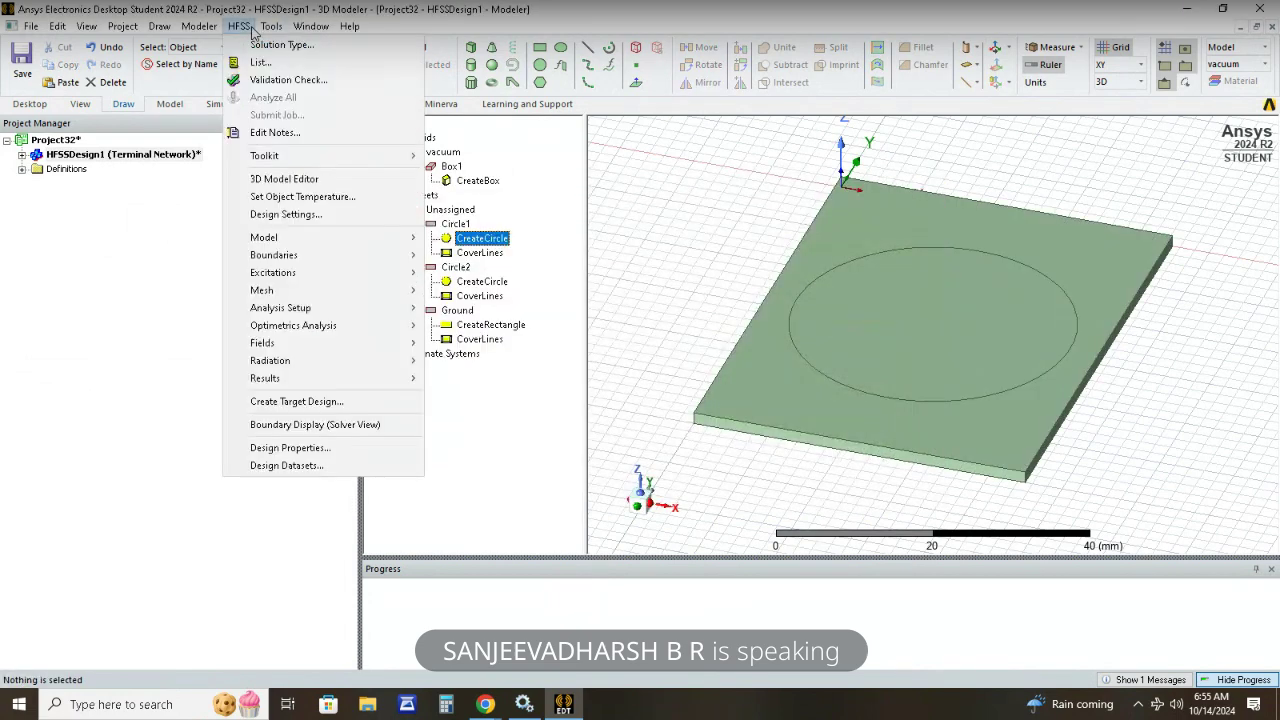
left_click(290, 447)
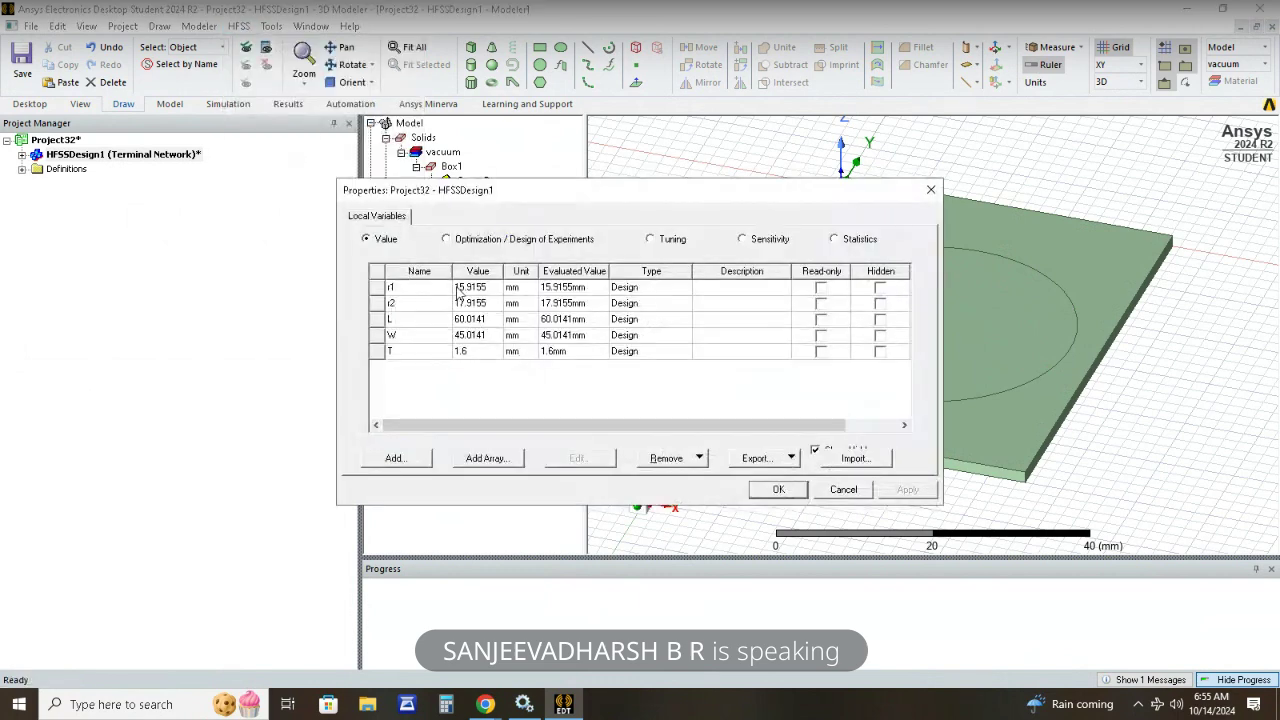
left_click(930, 189)
Rename Circle1 to Inner_circle.
double_click(455, 216)
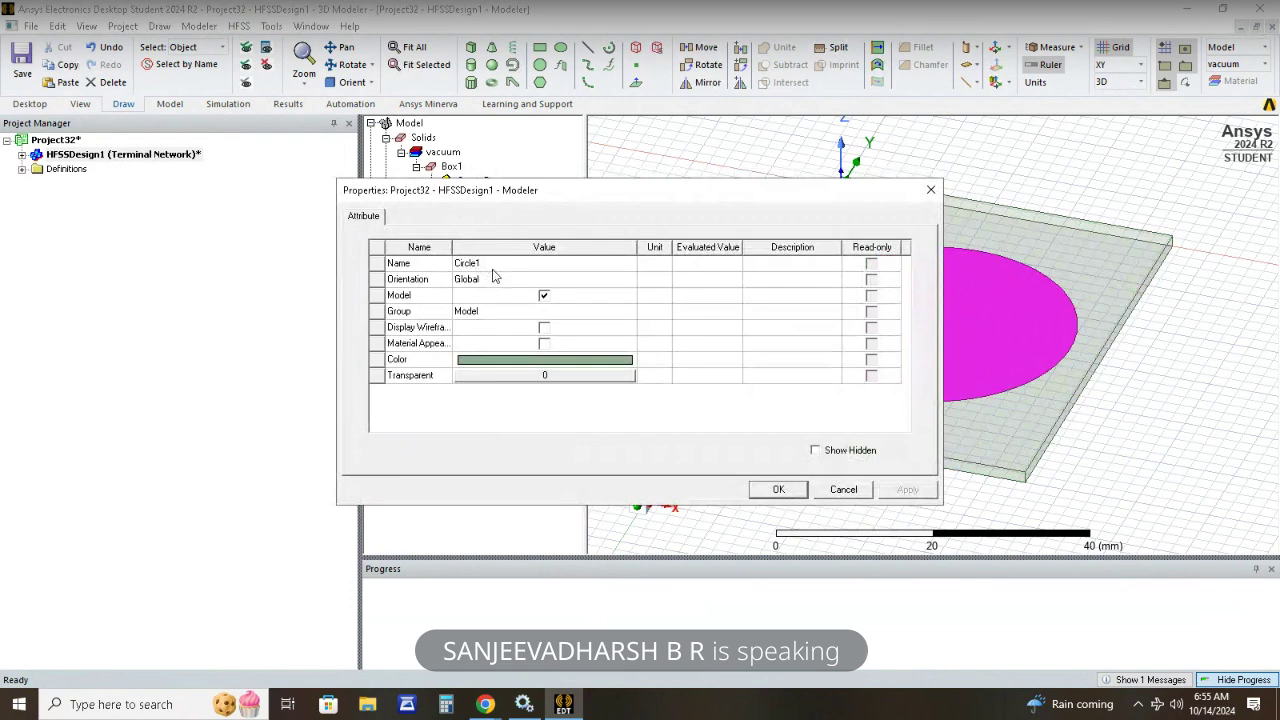
left_click(492, 264)
key("BackSpace")
type("Inner_c")
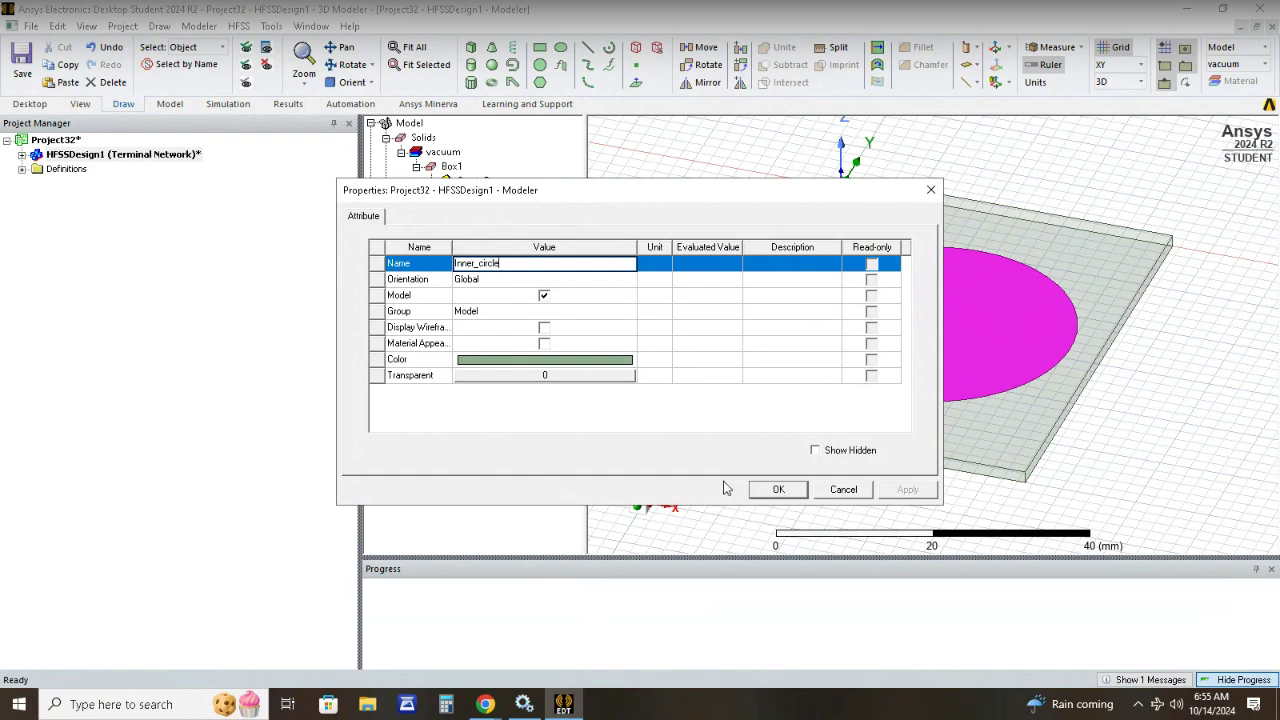
left_click(778, 489)
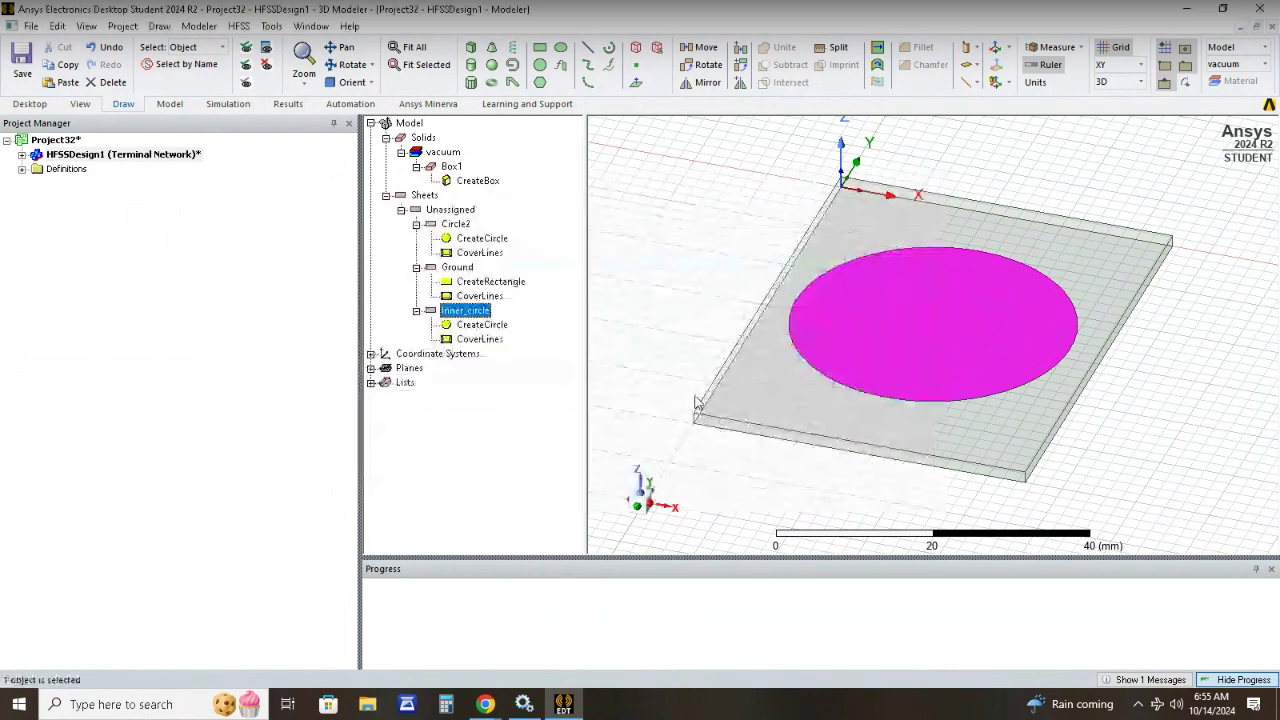
Rename Circle2 to Outer_circle.
double_click(455, 223)
left_click(485, 263)
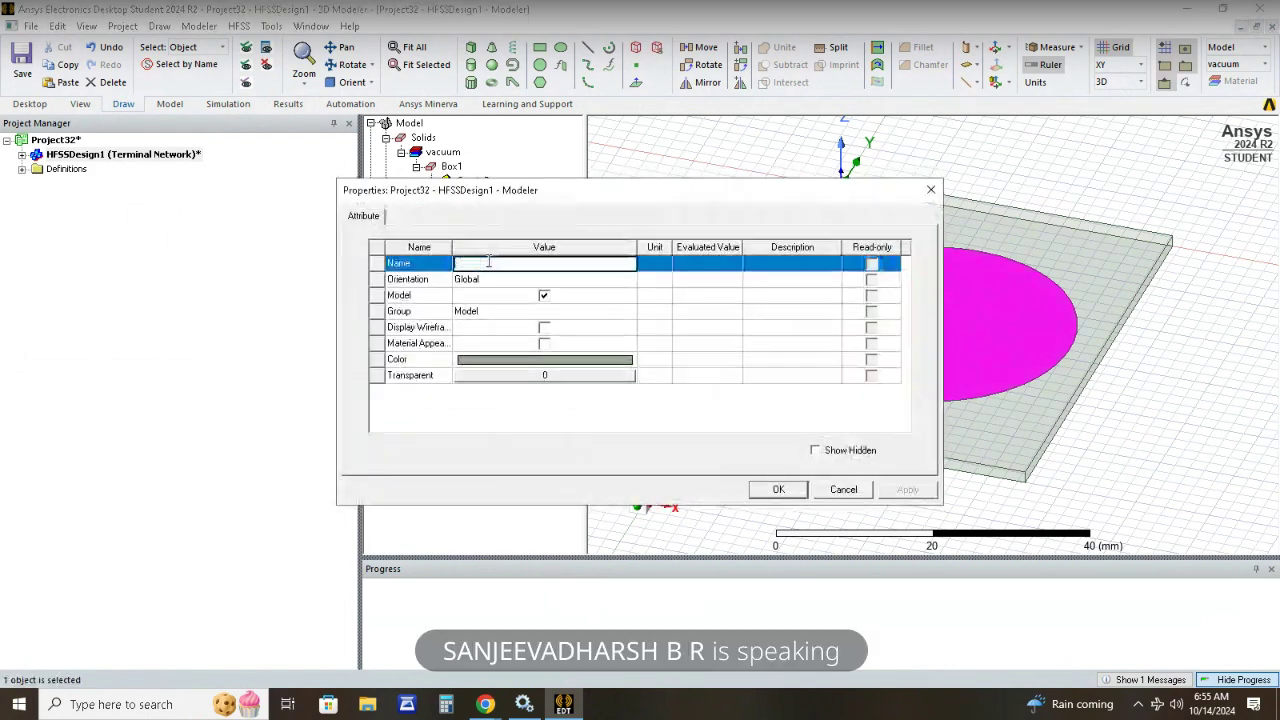
type("Ou")
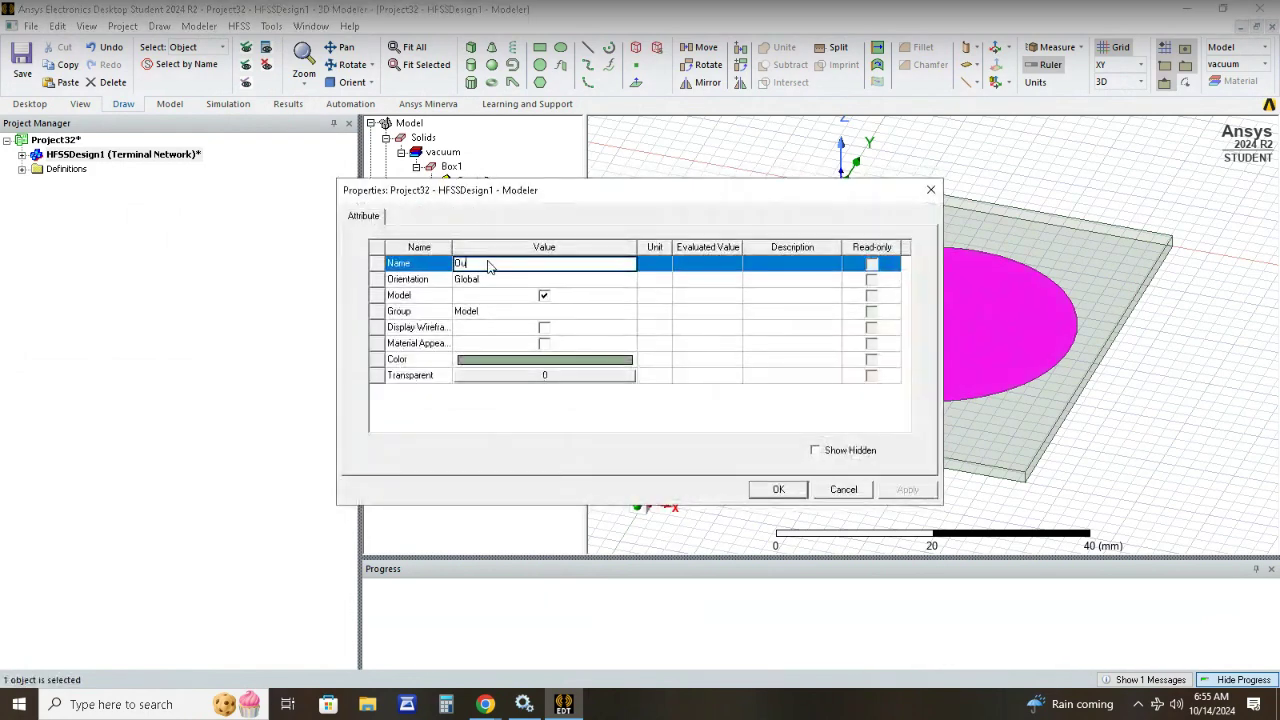
type("ter")
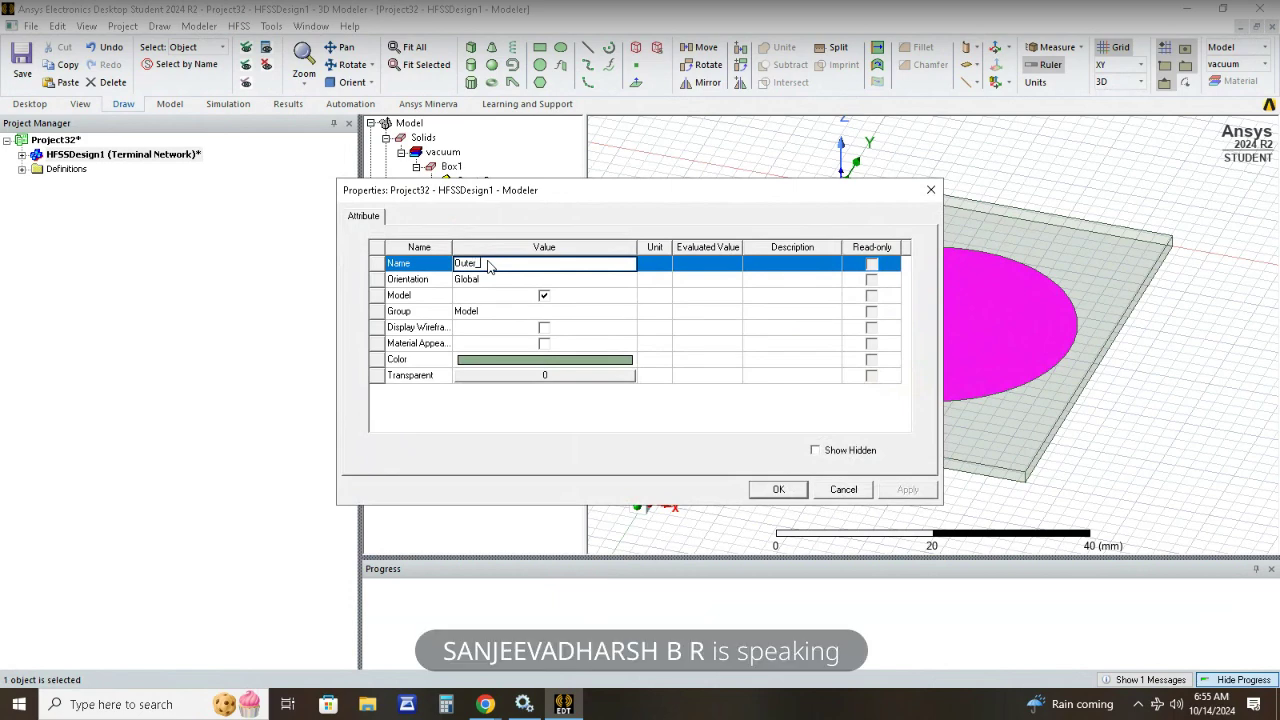
type("_cir")
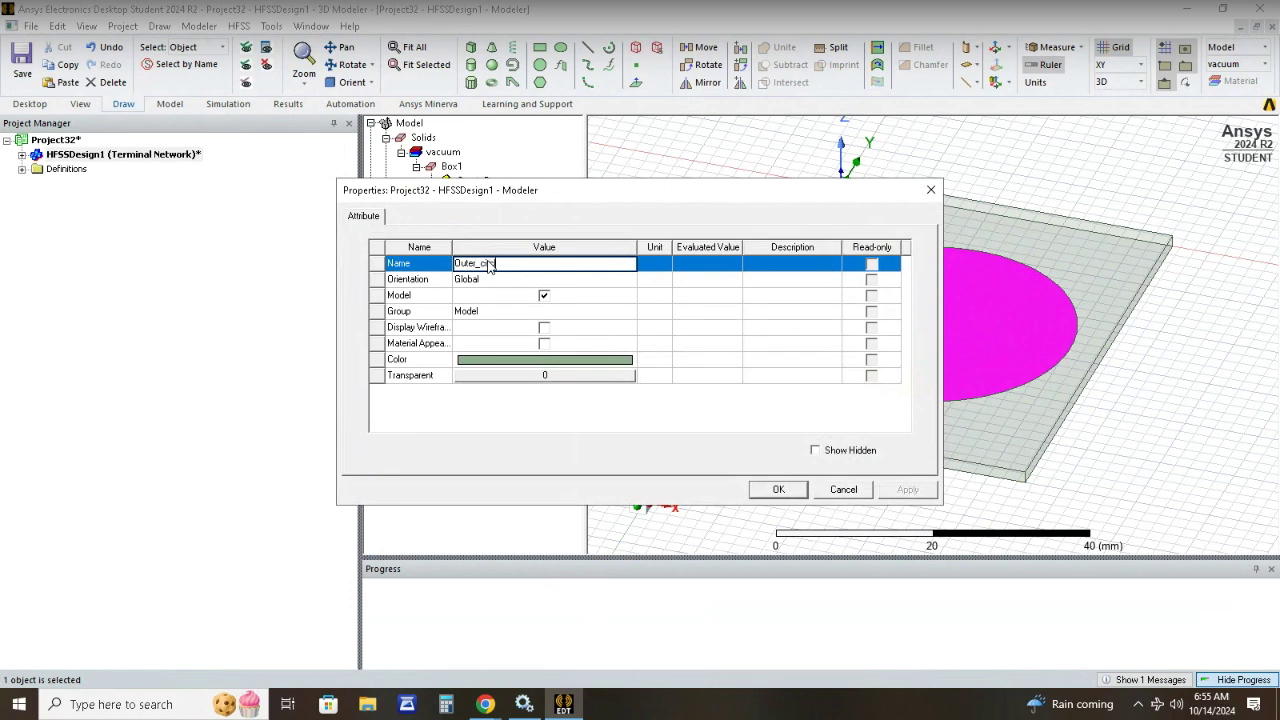
type("cle")
left_click(786, 490)
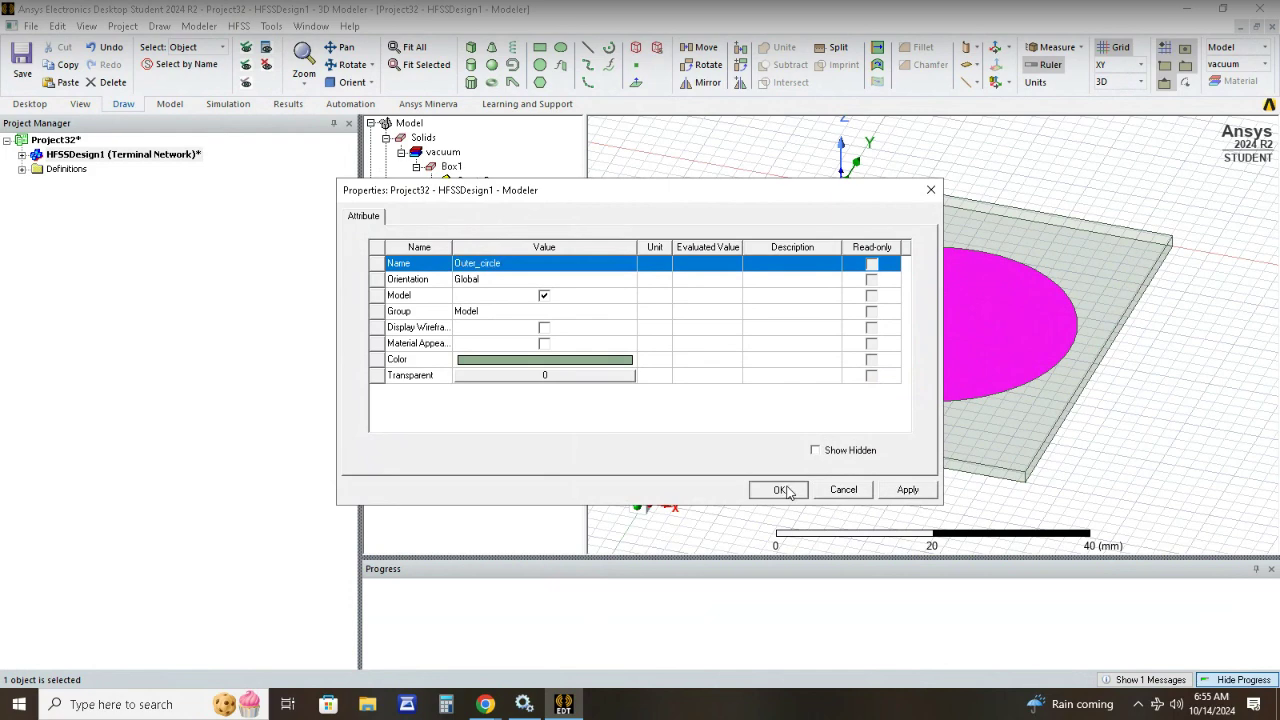
Name the new circle Outer_circle and set Inner_circle's radius to r1 (15.9155 mm).
left_click(786, 490)
double_click(470, 300)
double_click(488, 327)
key("BackSpace")
type("r1")
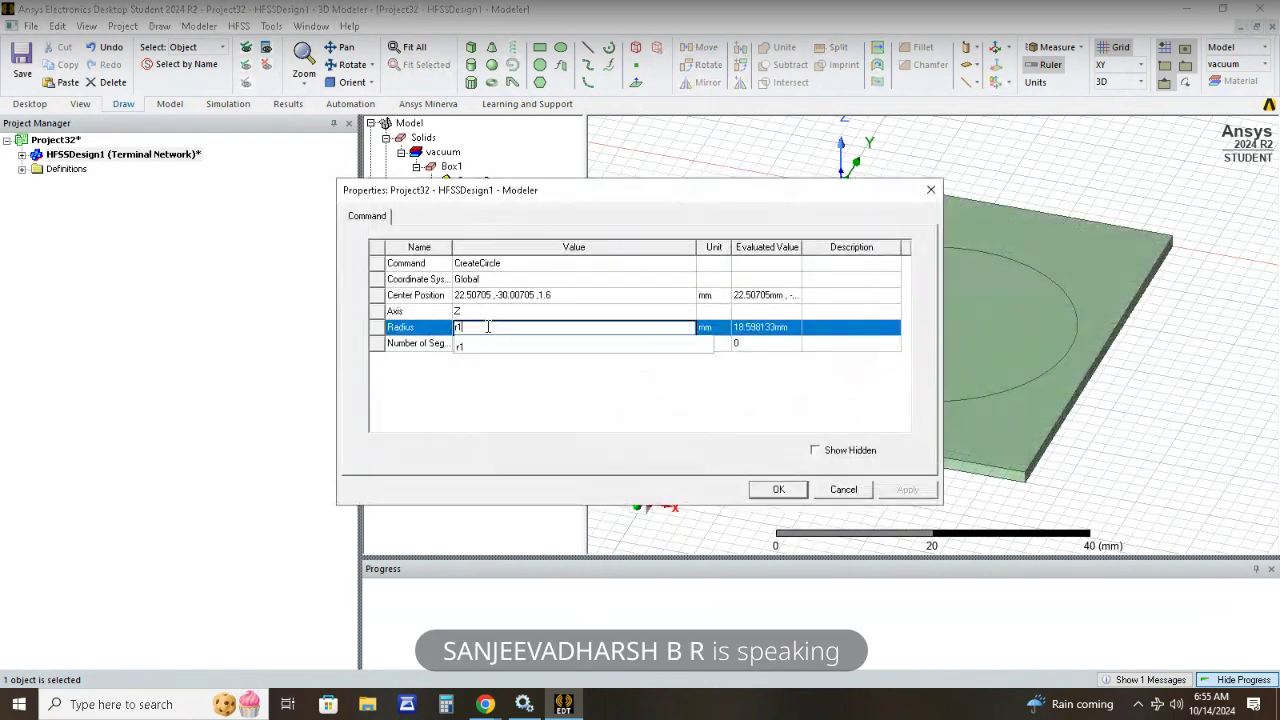
key("Return")
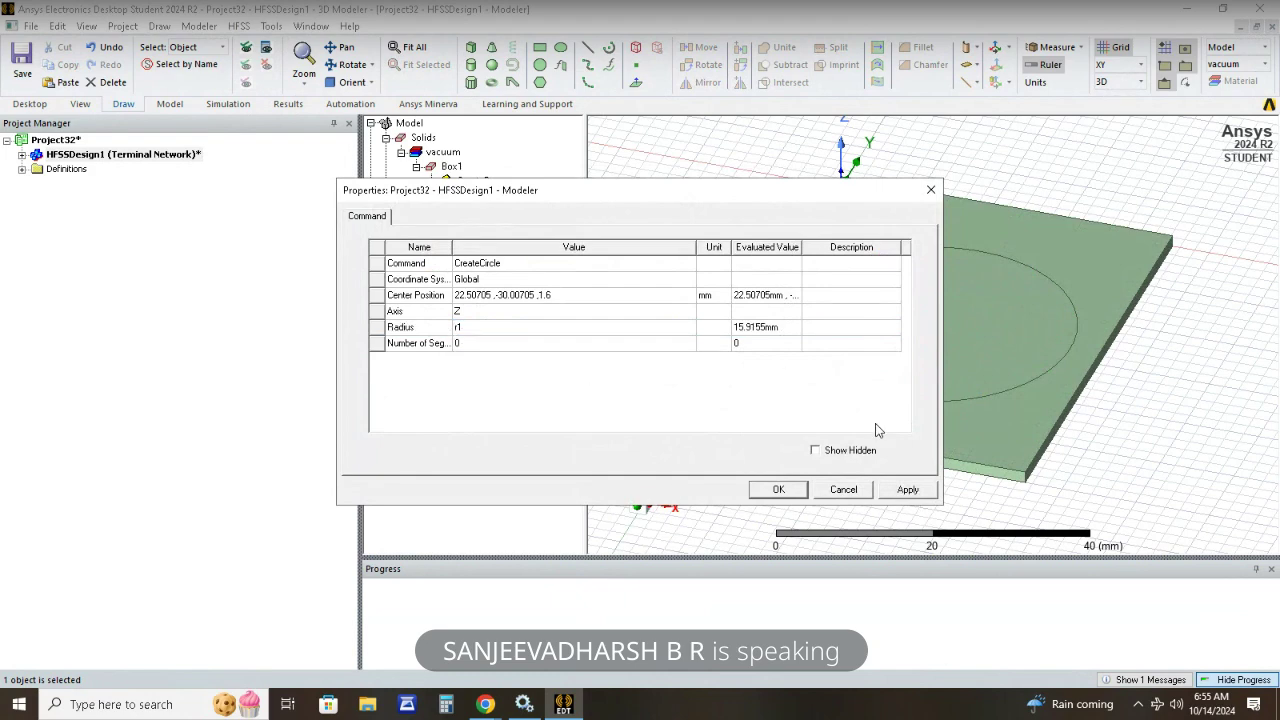
left_click(907, 489)
left_click(778, 489)
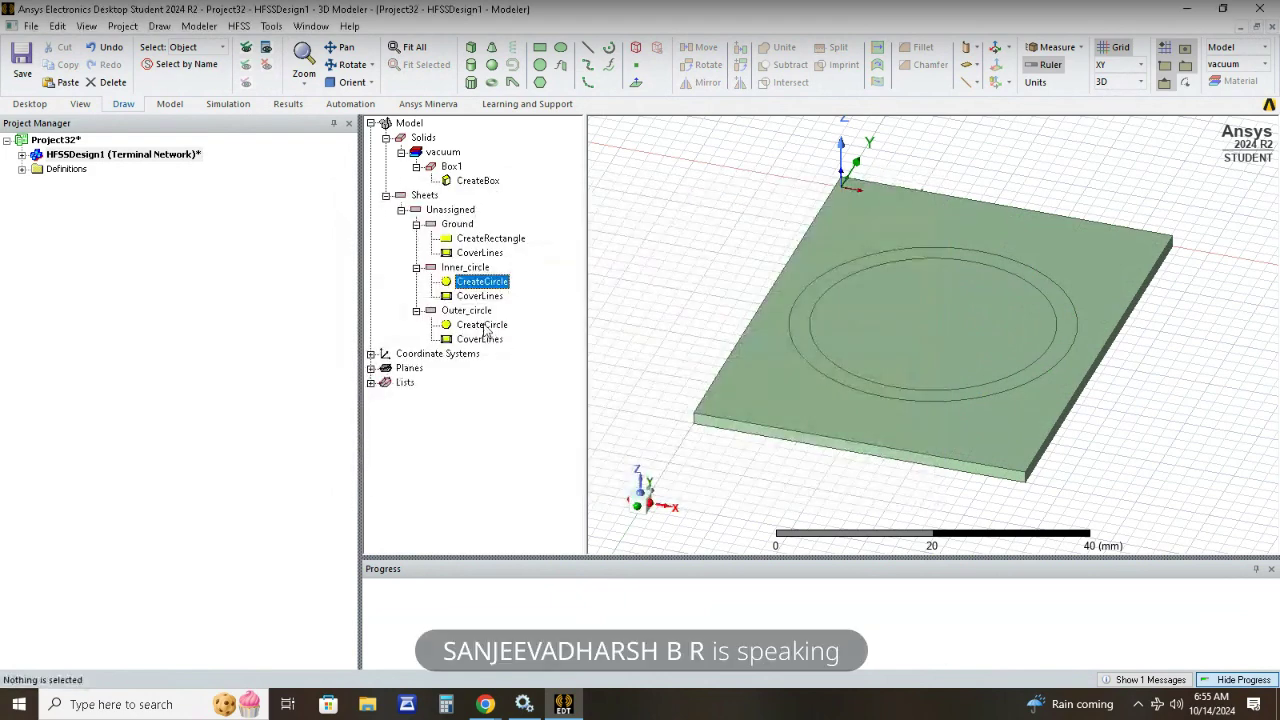
Set Outer_circle's radius to r2 (17.9155 mm).
double_click(483, 325)
left_click(502, 328)
type("r2")
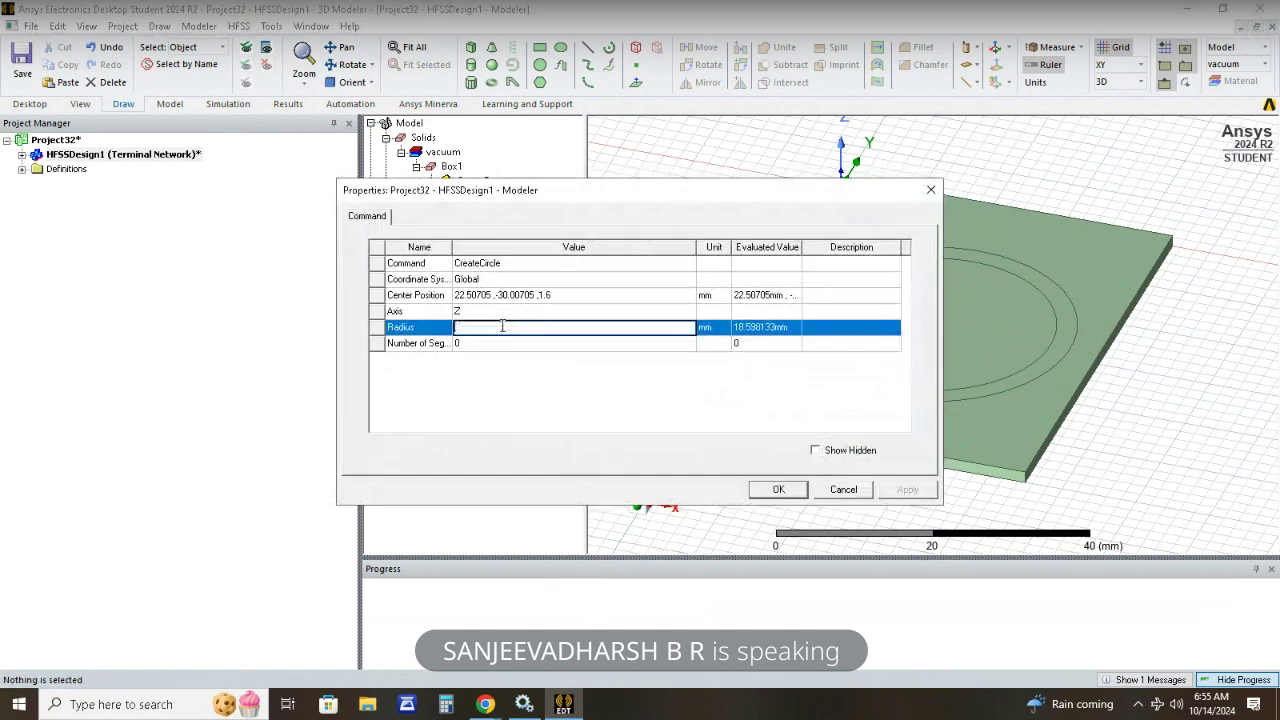
key("Return")
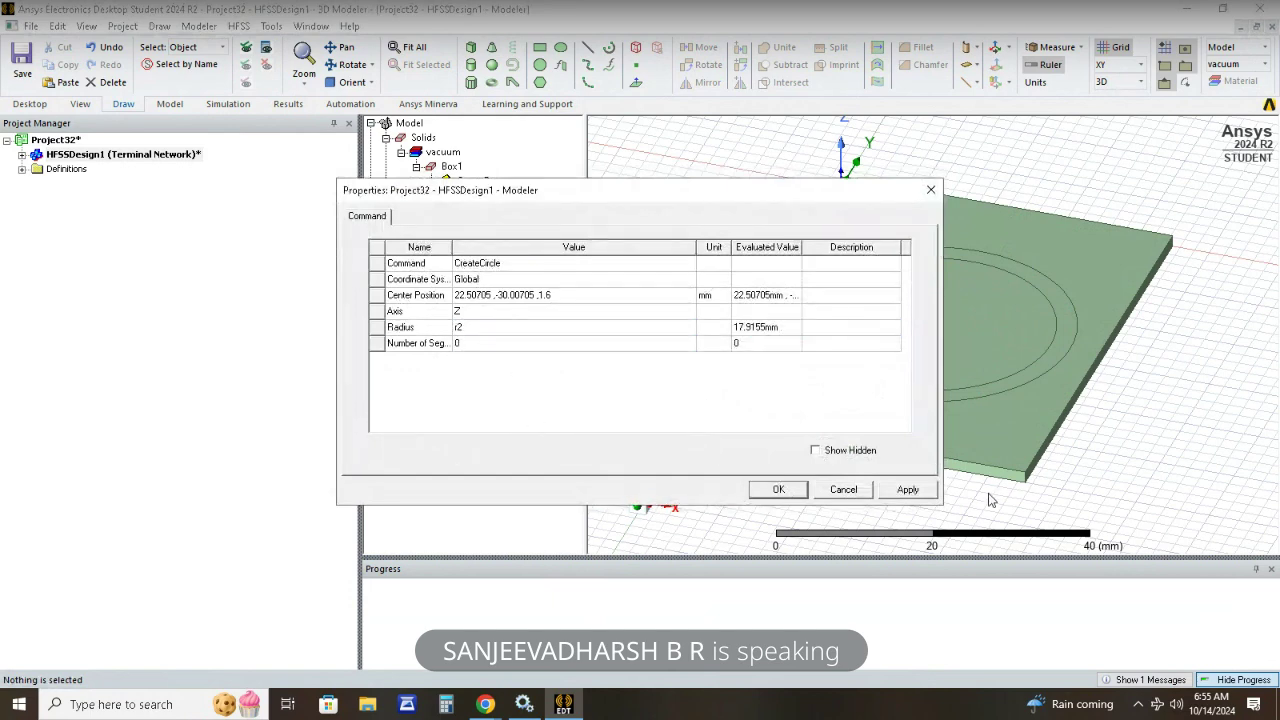
left_click(907, 489)
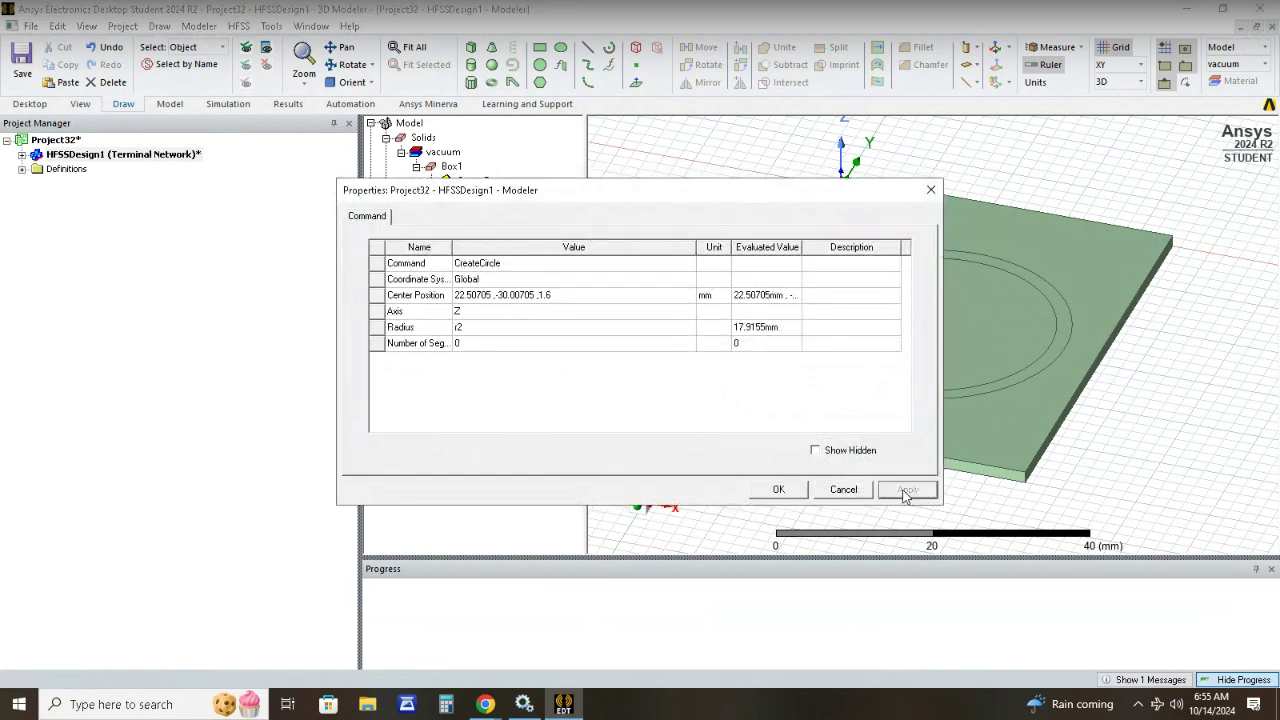
left_click(778, 489)
left_click(926, 380)
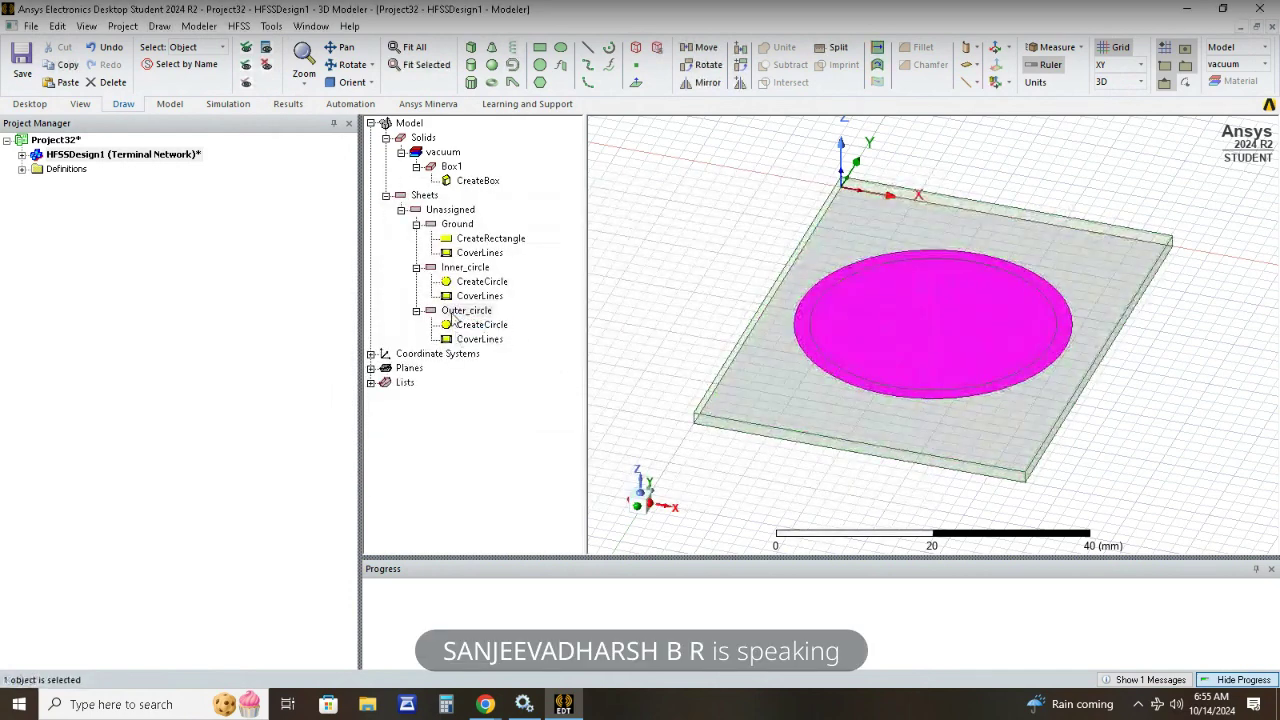
Subtract Inner_circle from Outer_circle, keeping Outer_circle as the blank, to leave a ring.
left_click(478, 268)
left_click(485, 311)
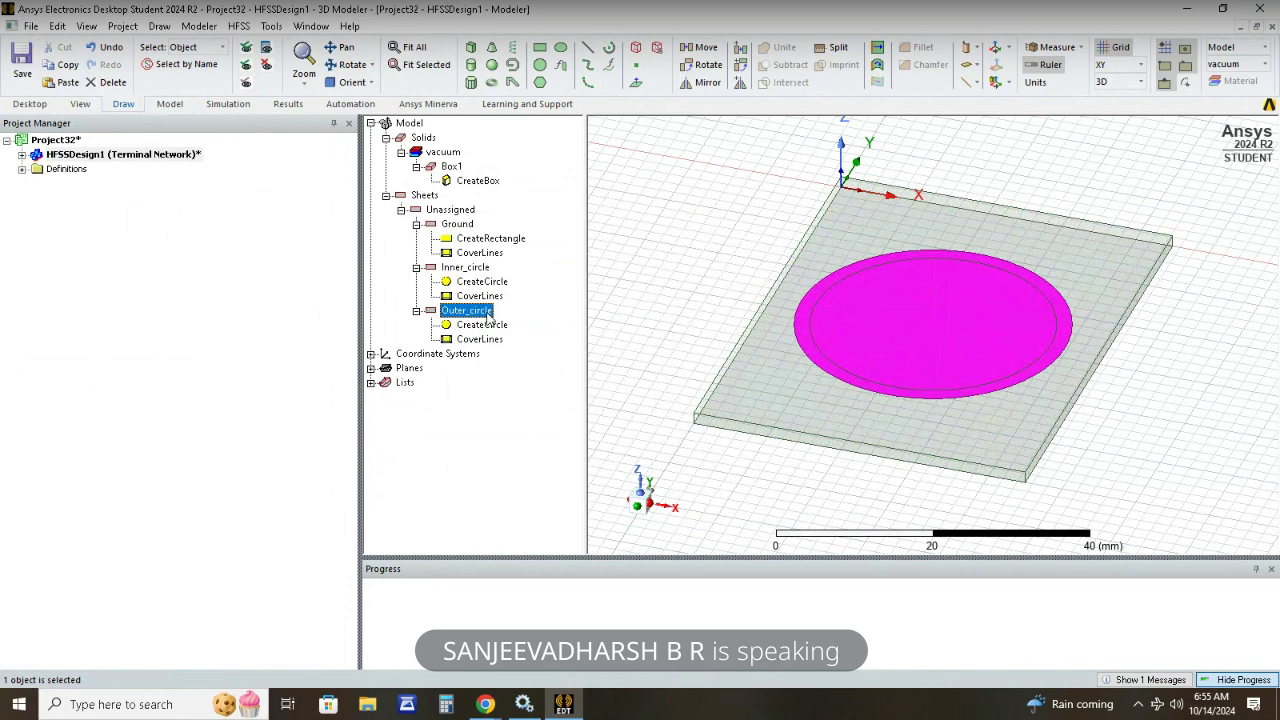
left_click(466, 268, "ctrl")
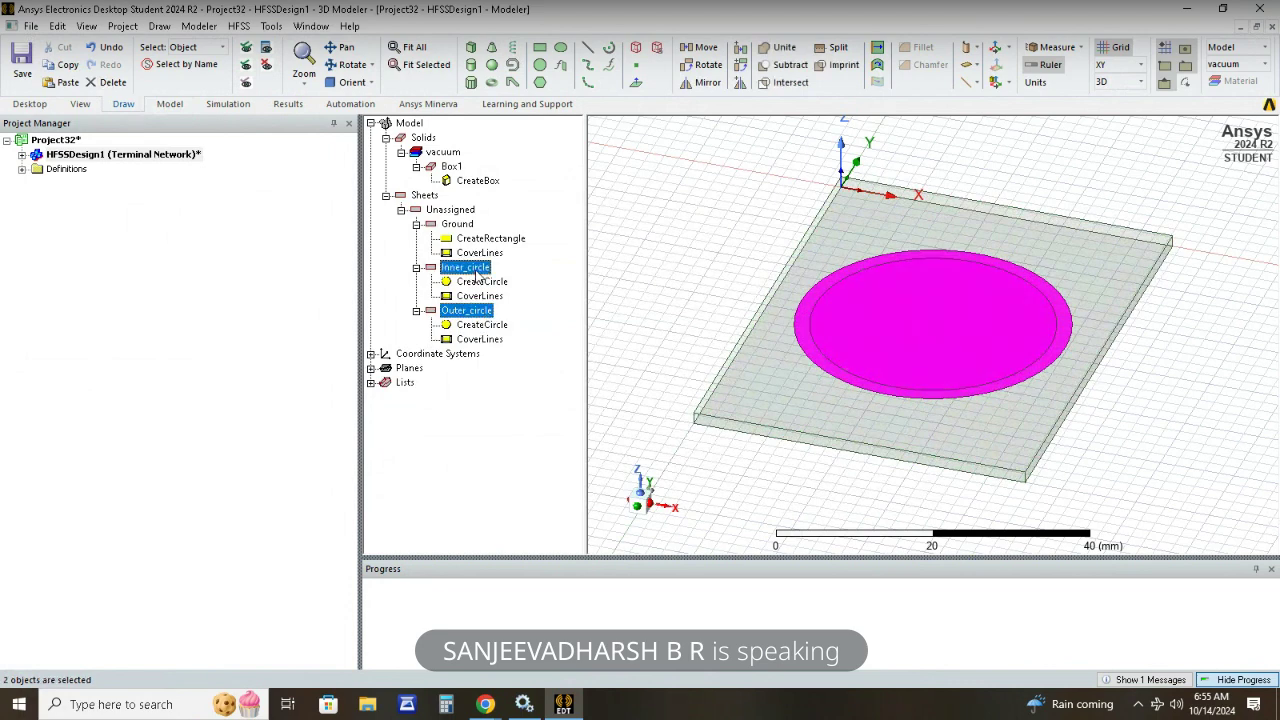
left_click(788, 65)
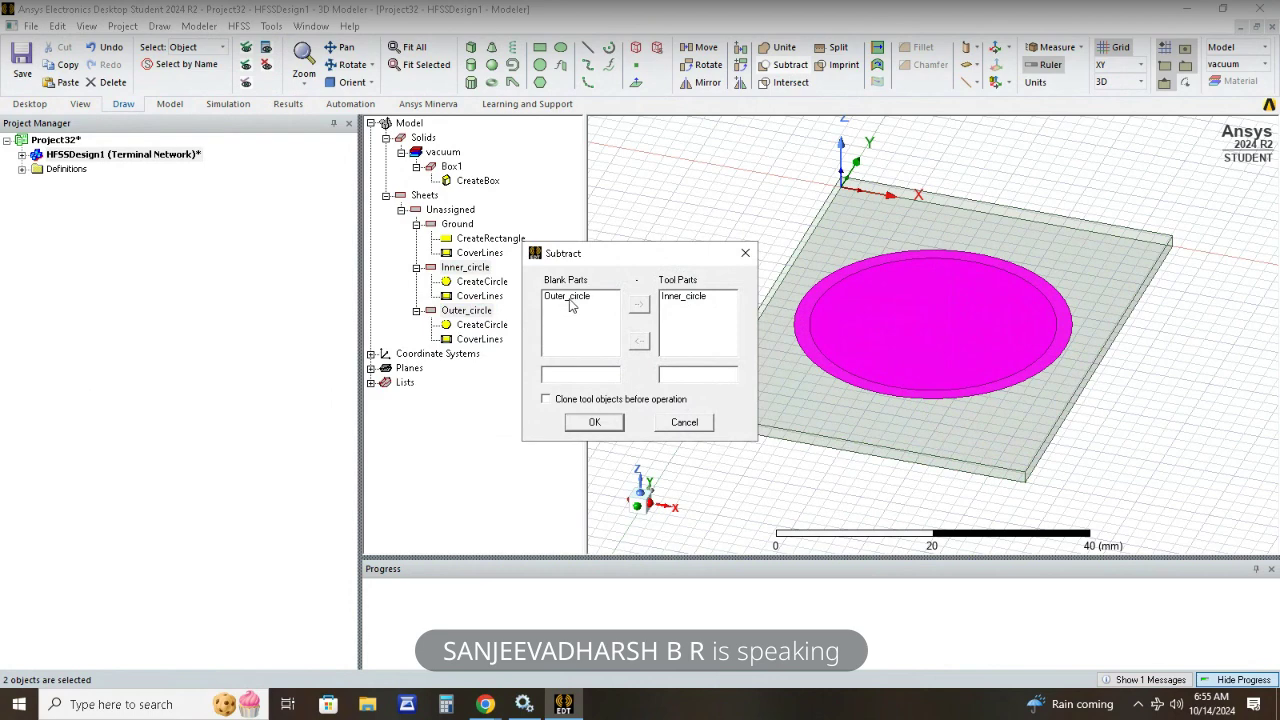
left_click(594, 423)
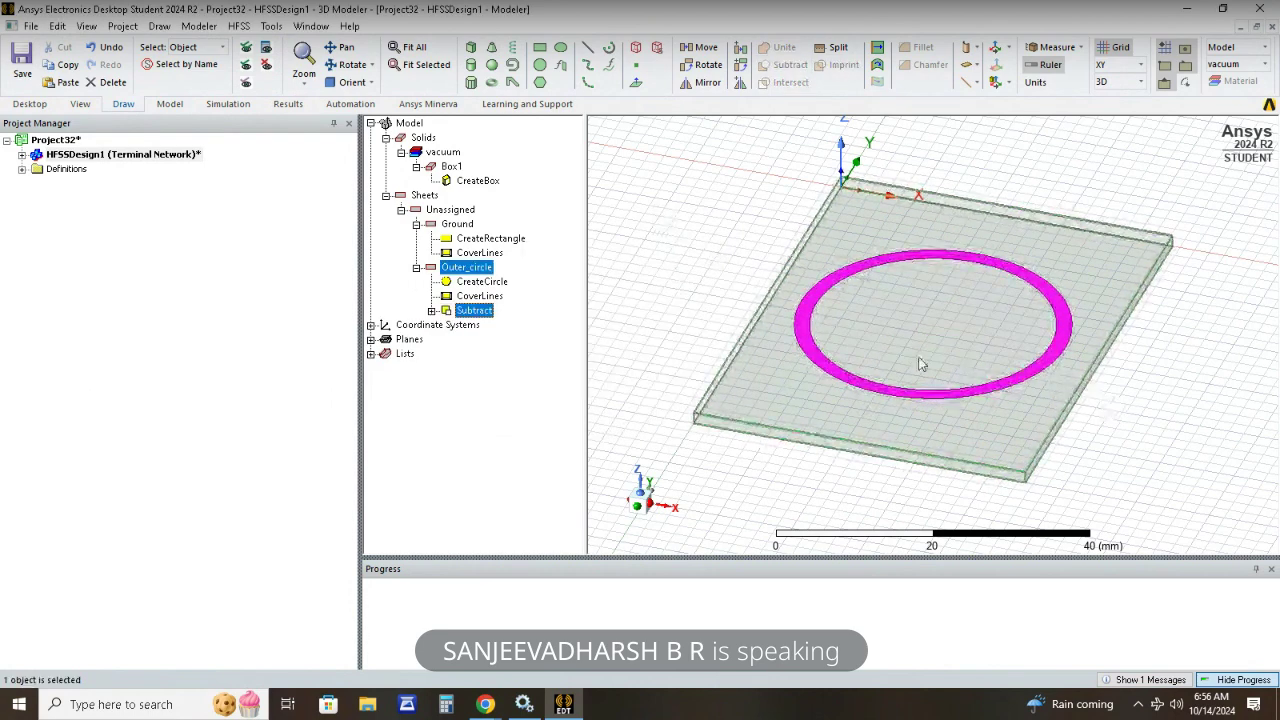
Draw Rectangle1 and Rectangle2 from the board's front-edge centre up to the ring.
left_click(650, 217)
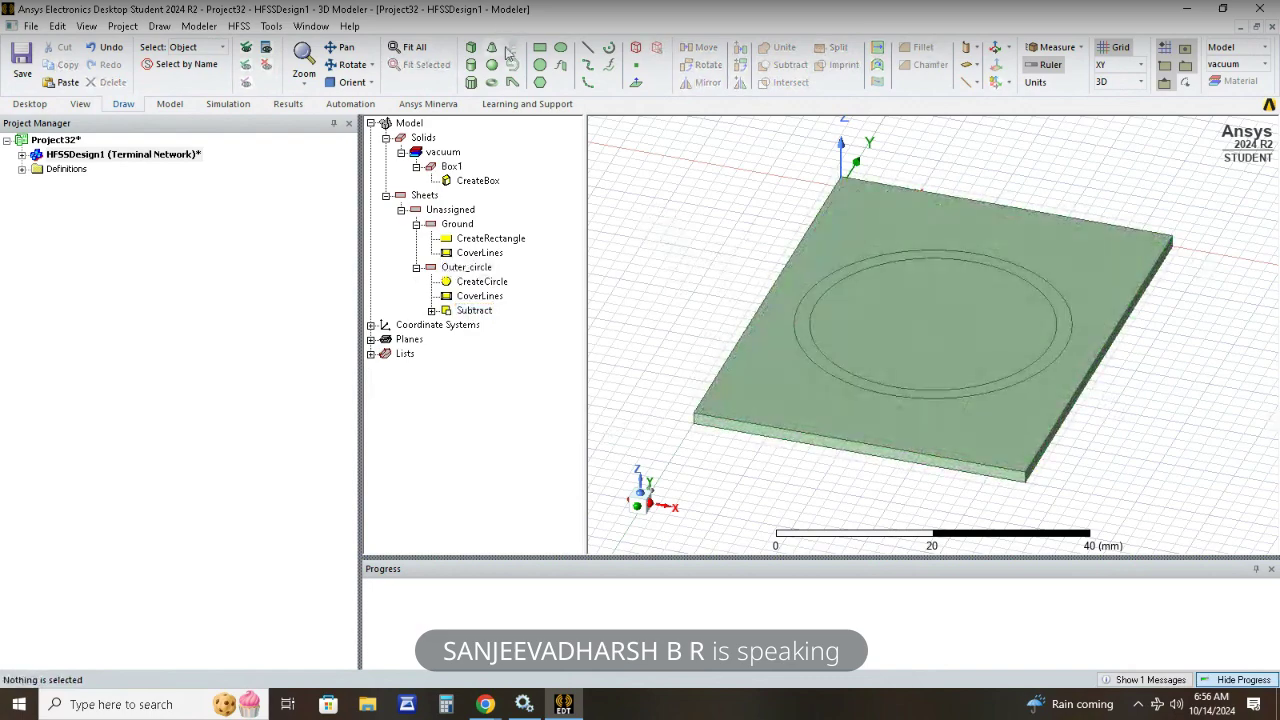
left_click(540, 47)
scroll(851, 375, "up", 4)
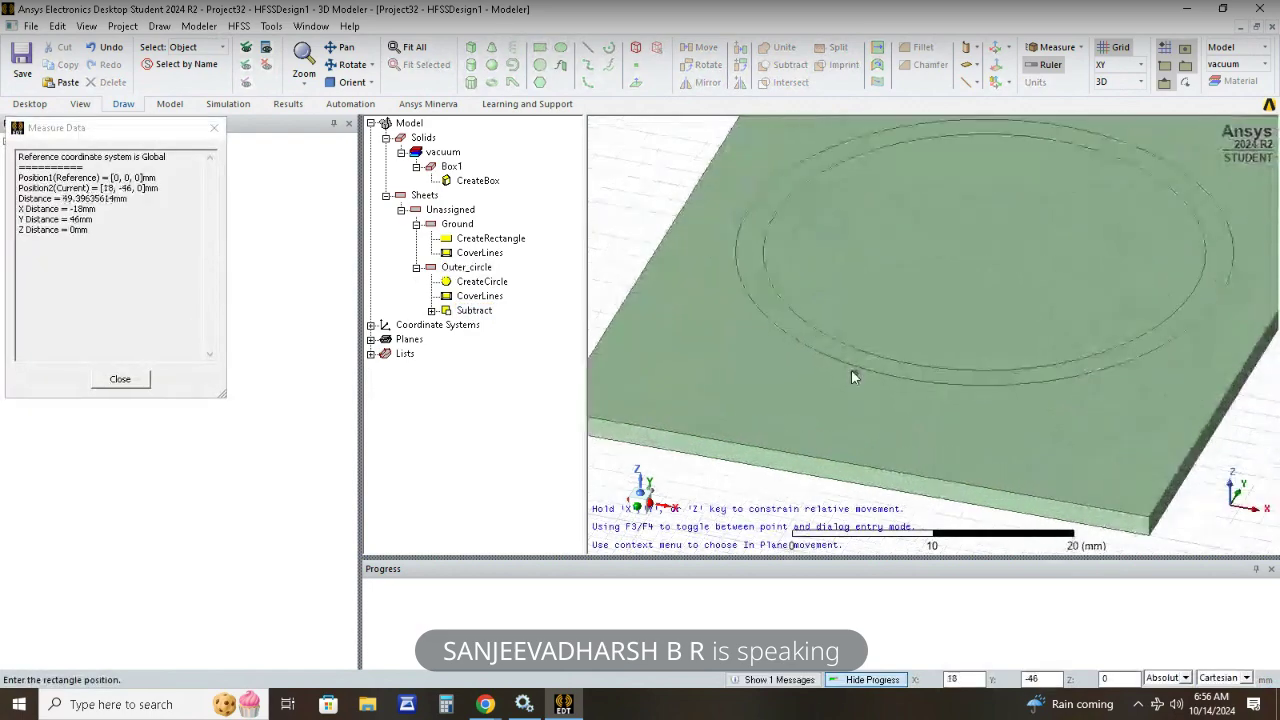
scroll(870, 365, "up", 2)
scroll(810, 295, "down", 2)
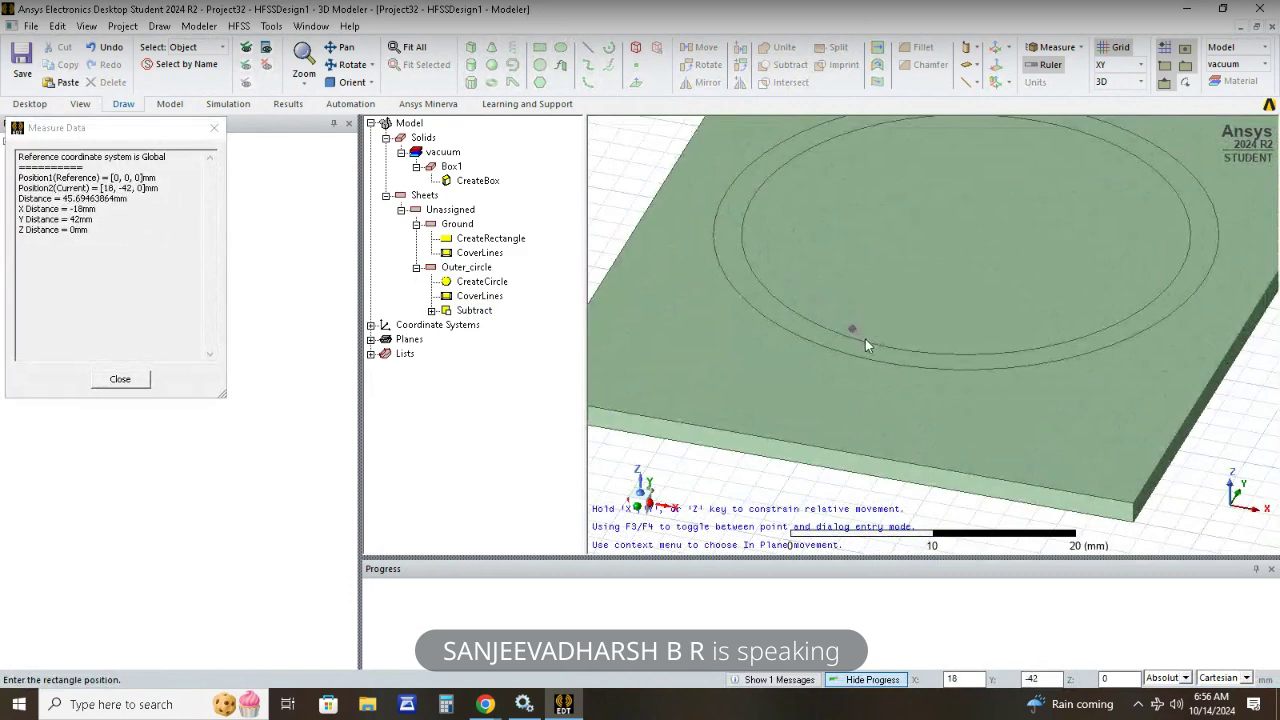
left_click(832, 453)
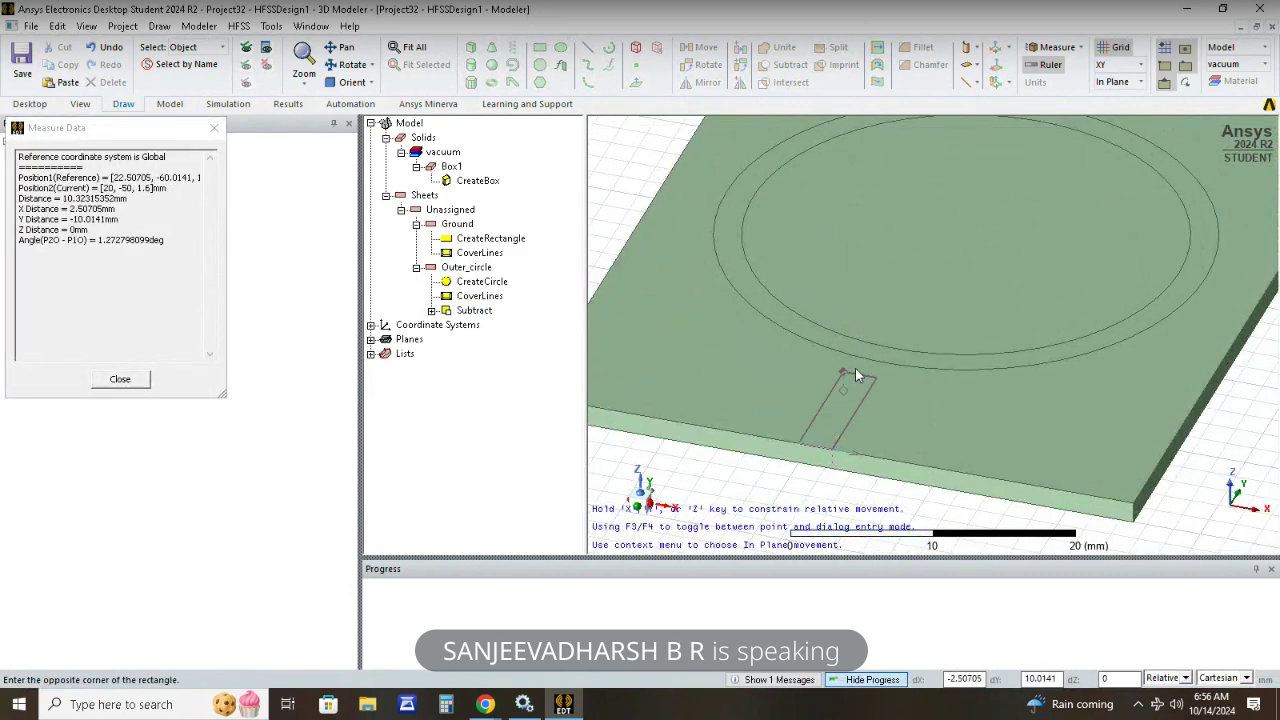
left_click(876, 354)
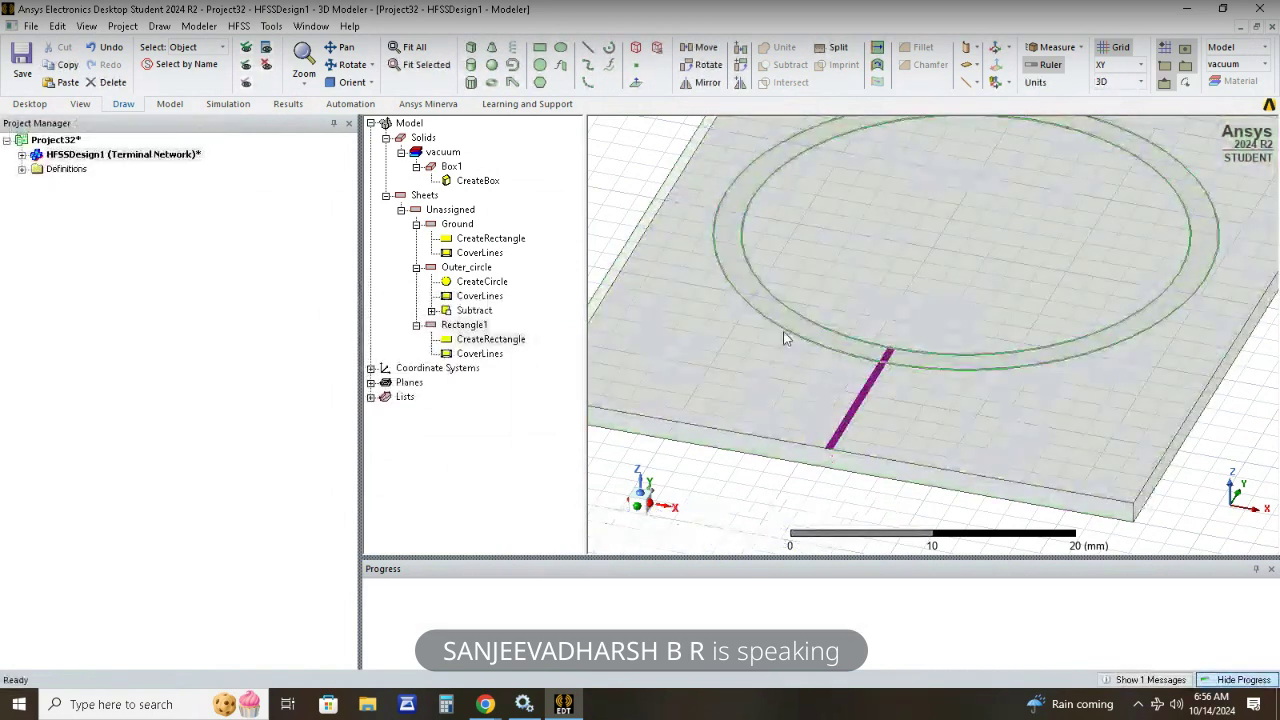
left_click(849, 454)
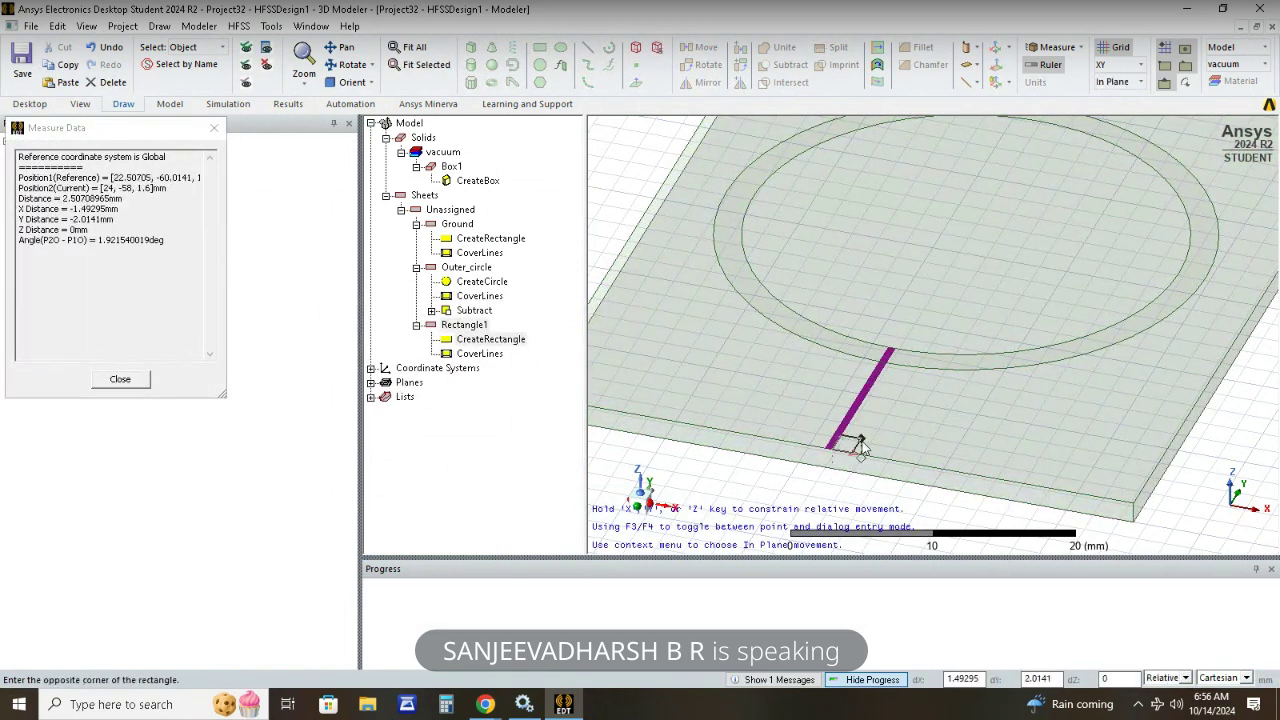
left_click(911, 357)
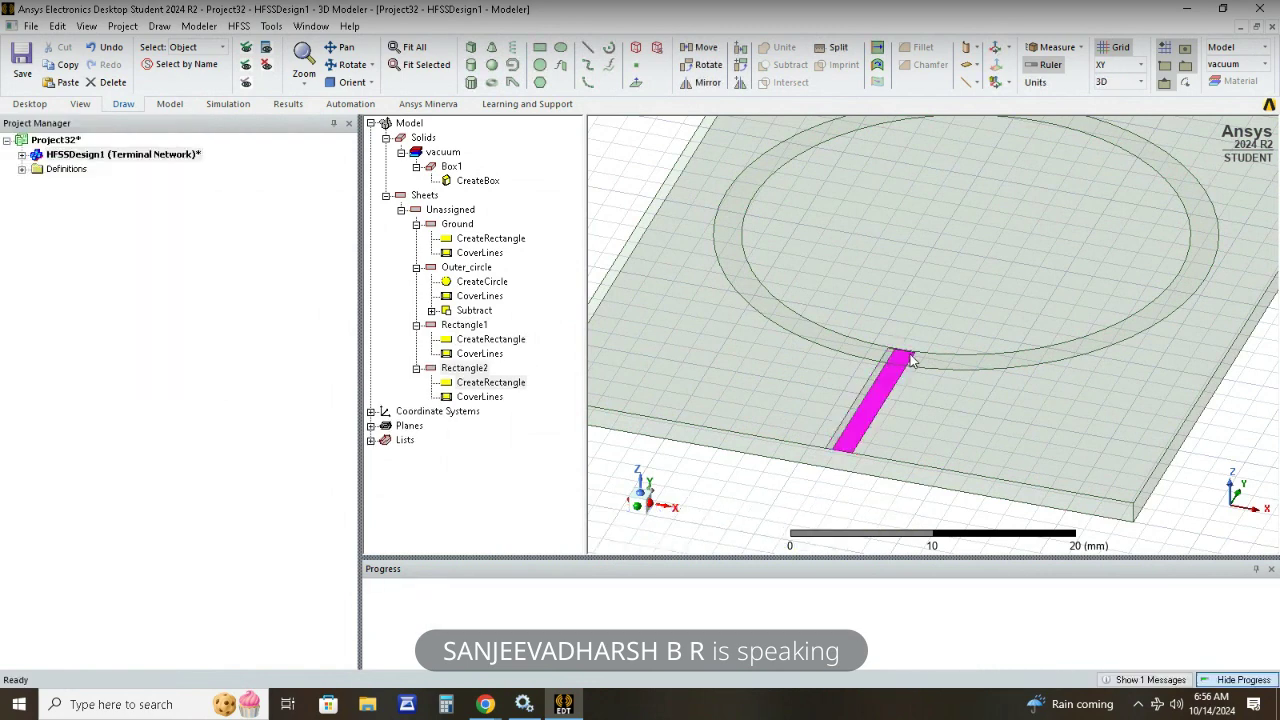
Set Rectangle1's XSize to -1 mm.
left_click(480, 353)
left_click(466, 325)
double_click(484, 339)
left_click(515, 333)
left_click(515, 330)
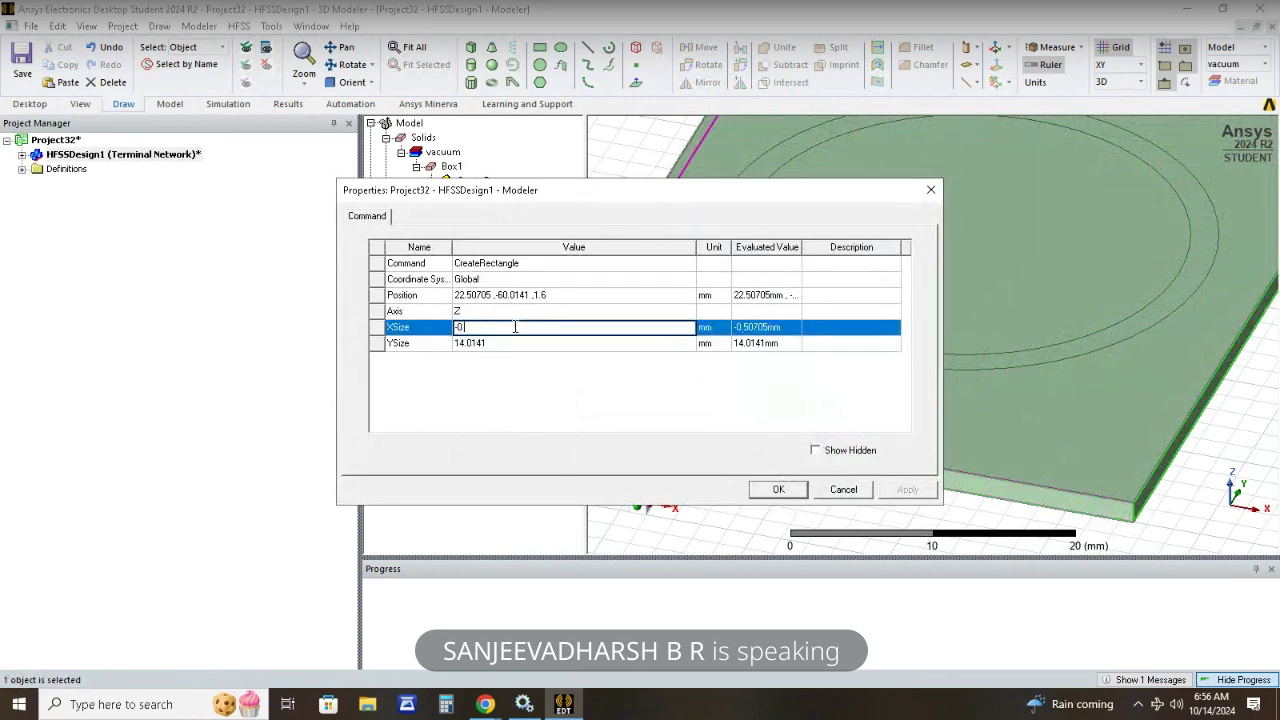
type("1")
left_click(517, 397)
left_click(905, 490)
left_click(778, 489)
Set Rectangle2's XSize to 1 mm.
left_click(497, 386)
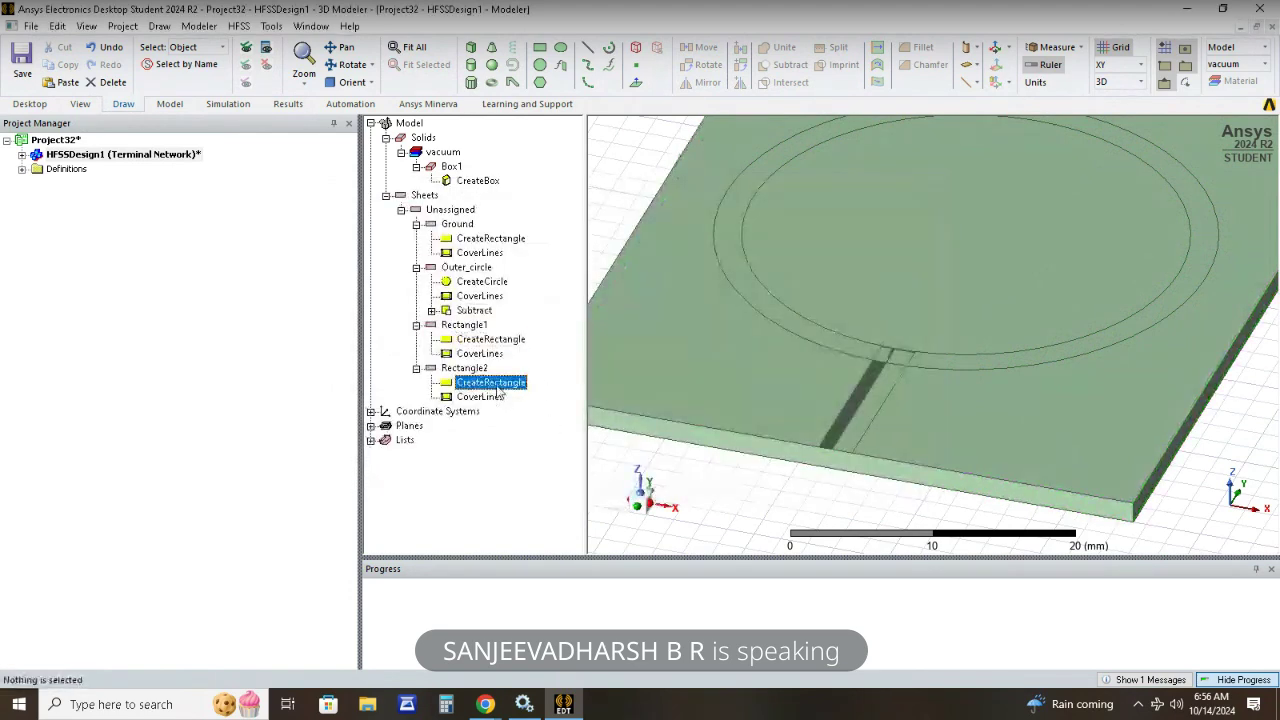
double_click(497, 390)
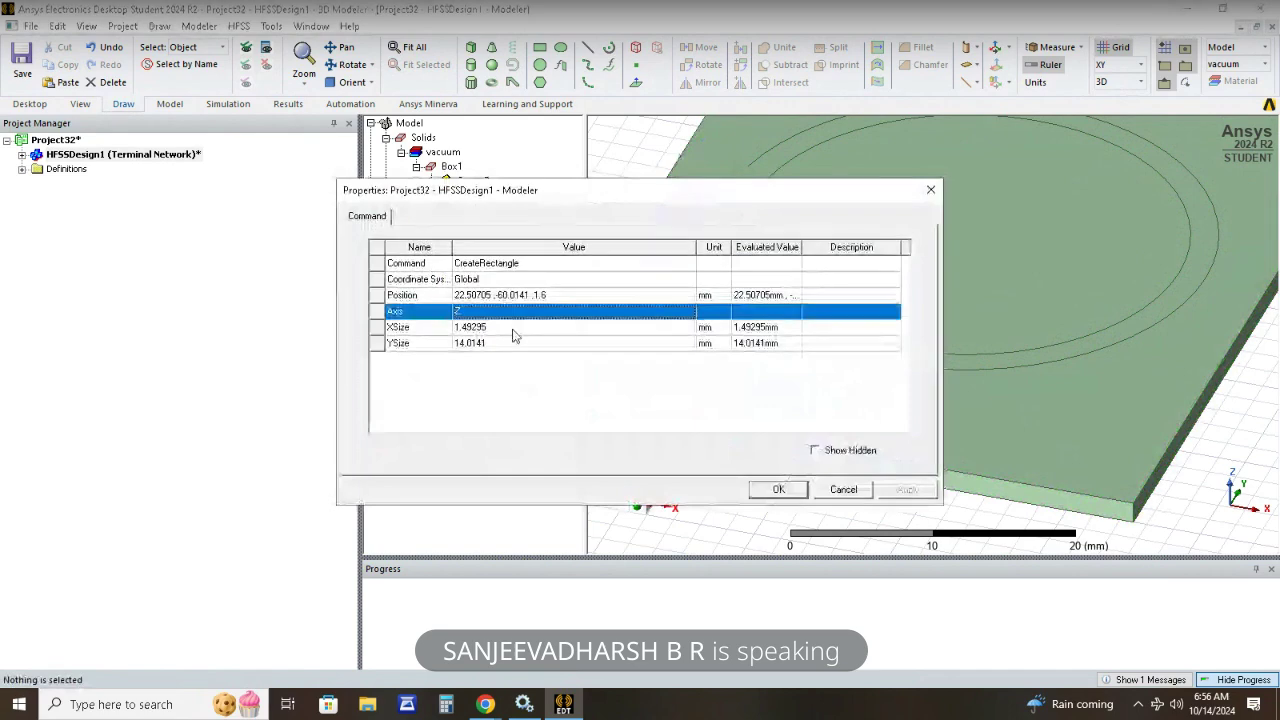
left_click(513, 331)
type("1")
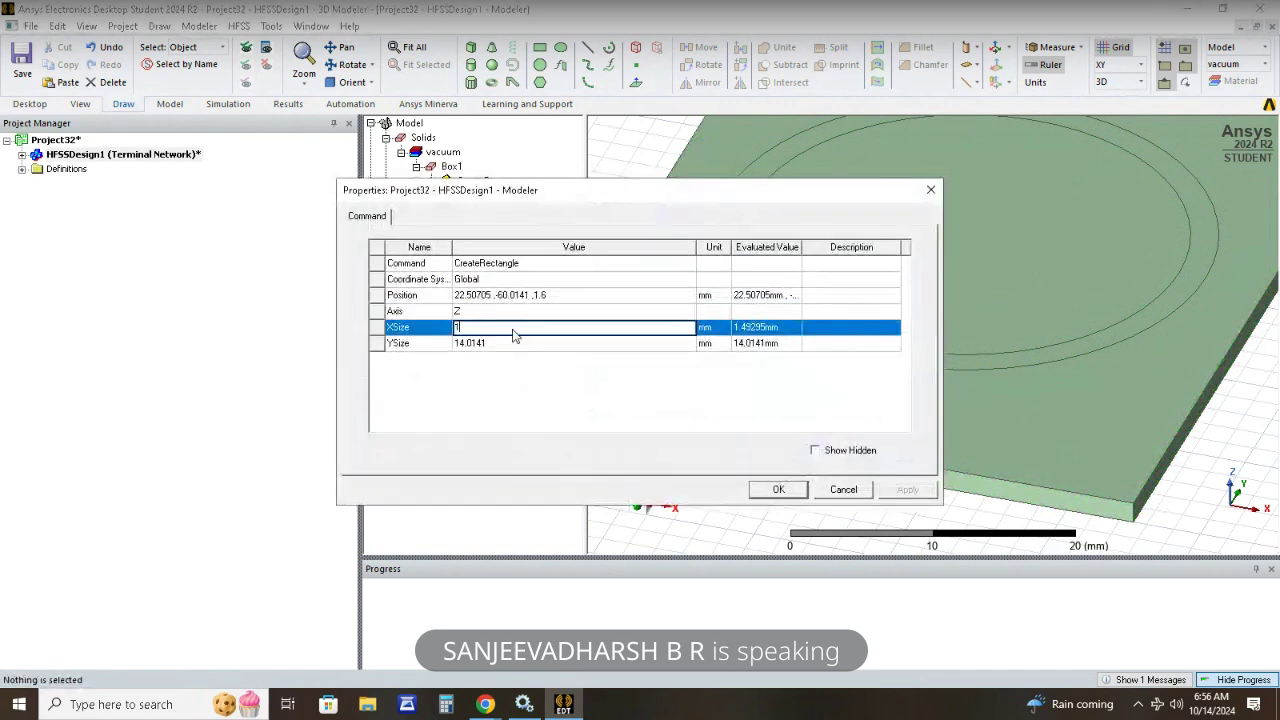
left_click(557, 390)
left_click(905, 489)
left_click(785, 489)
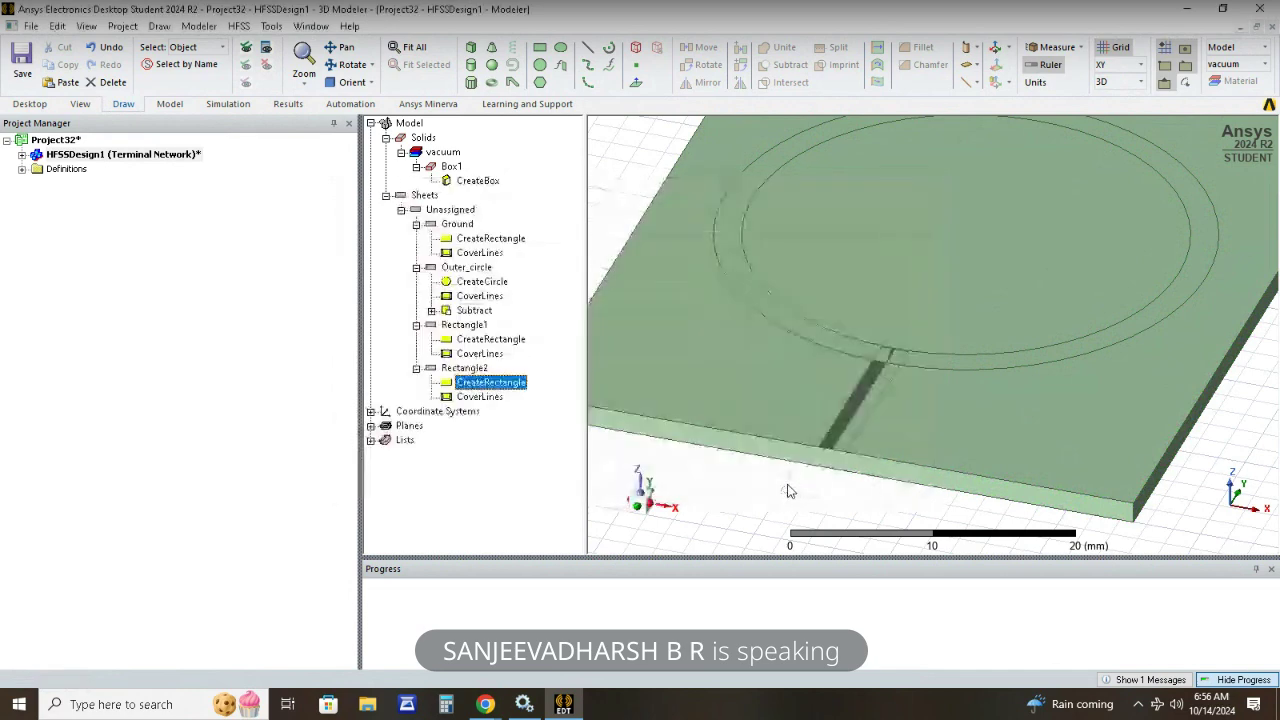
Check Rectangle1's properties, then select both Rectangle1 and Rectangle2.
left_click(859, 403)
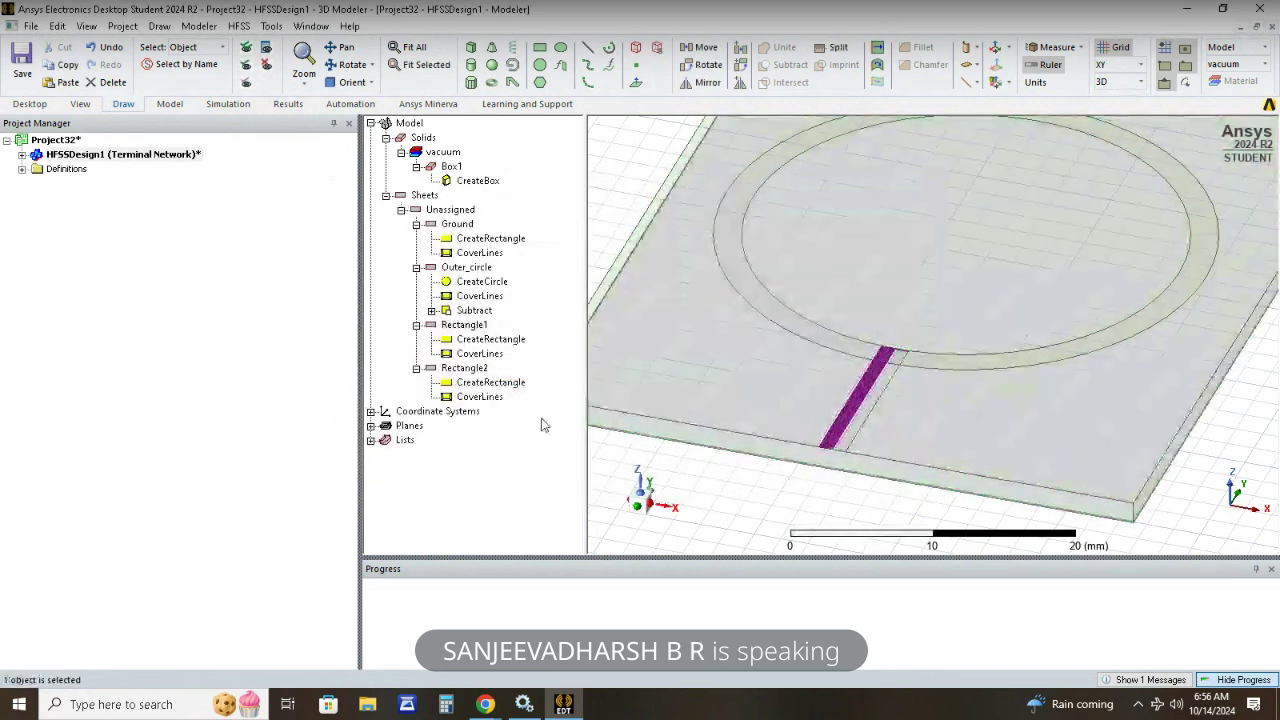
double_click(490, 339)
key("Escape")
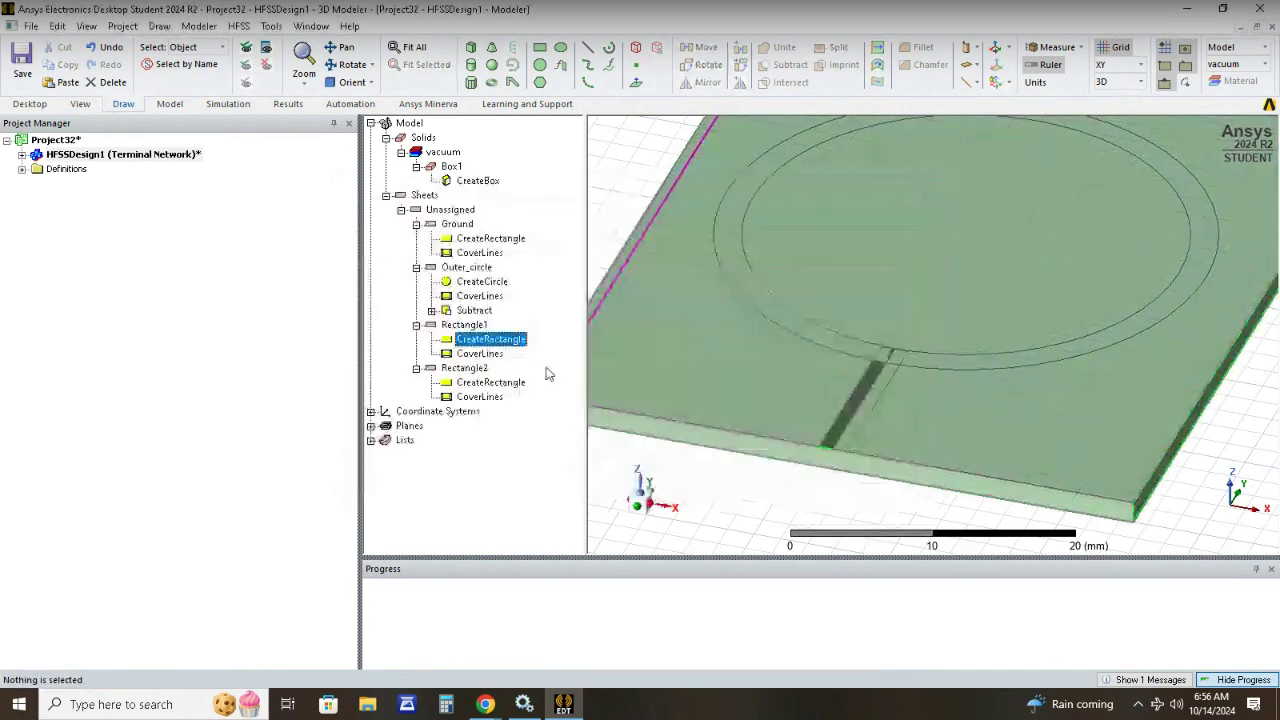
left_click(464, 325)
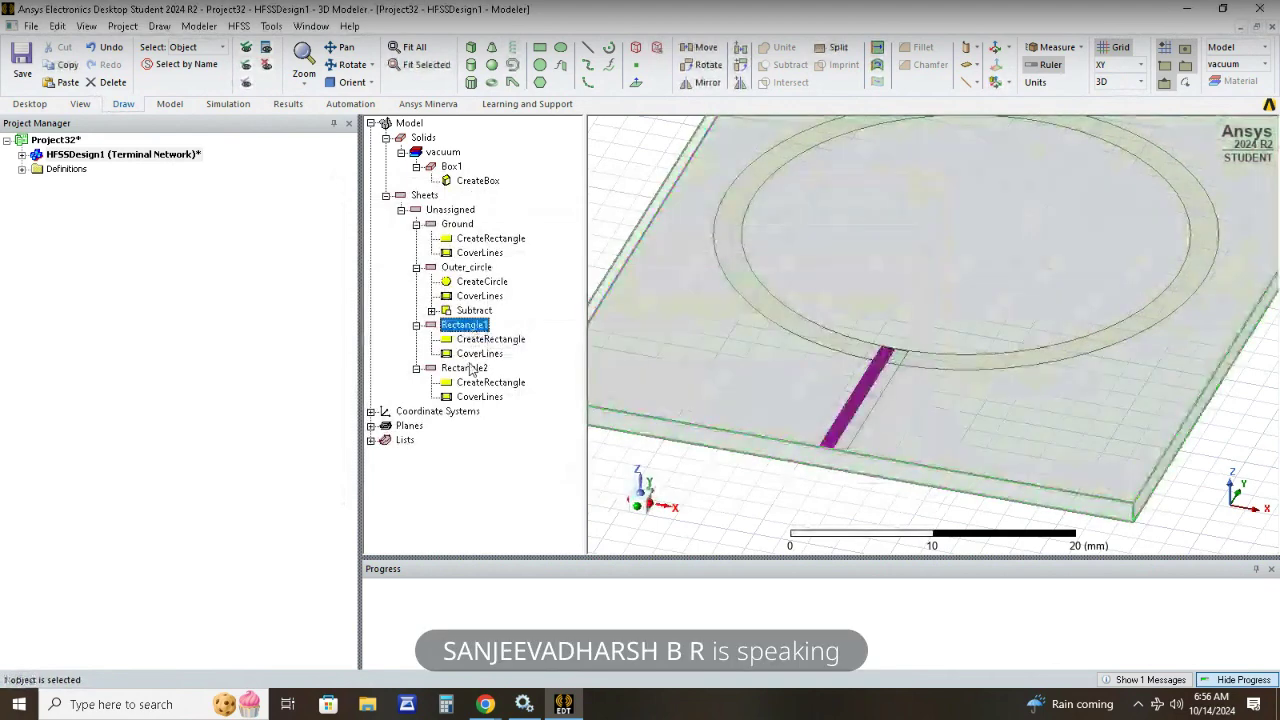
left_click(470, 368, "ctrl")
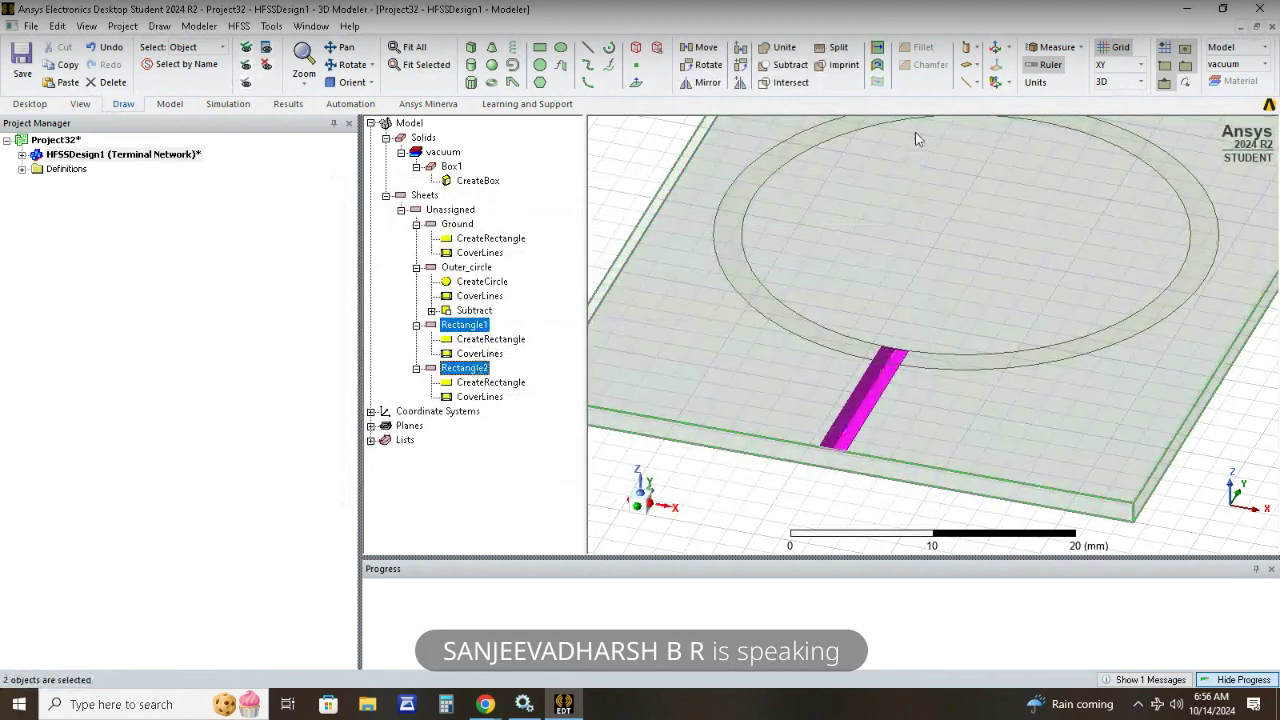
Unite Rectangle1 with Rectangle2, then unite the feed strip with the Outer_circle ring.
left_click(782, 47)
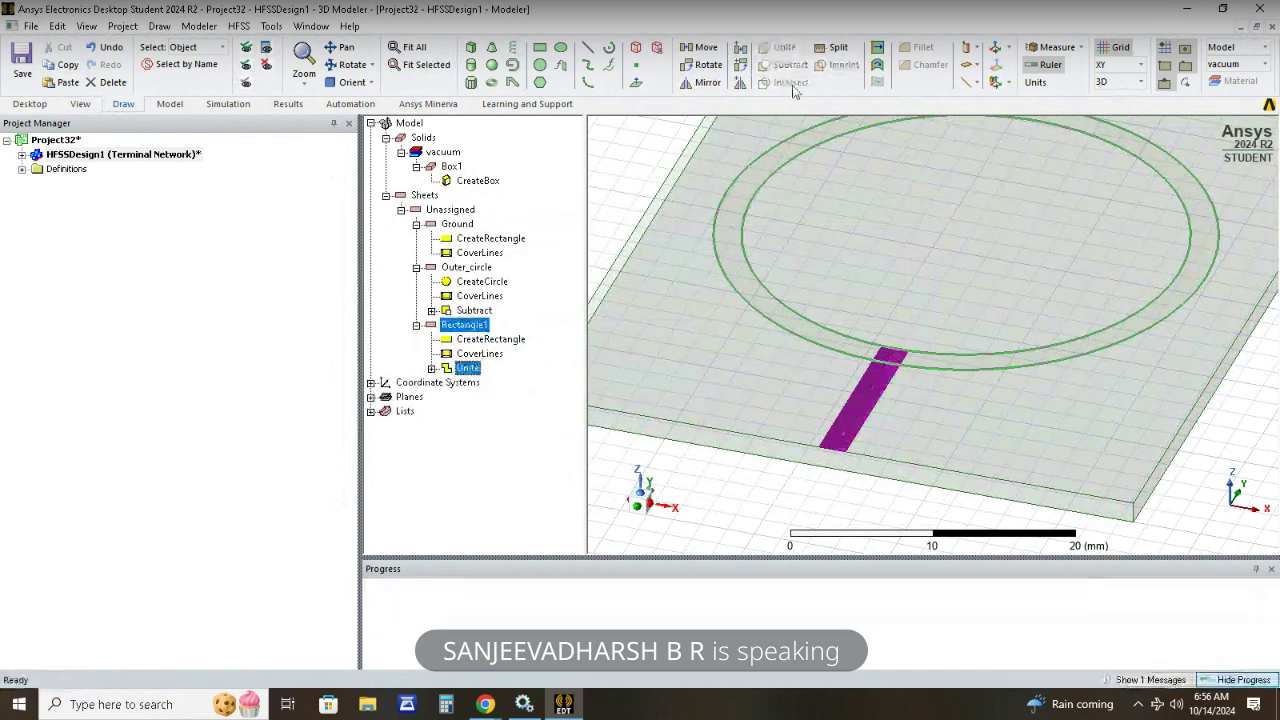
scroll(900, 300, "down", 4)
left_click(928, 353)
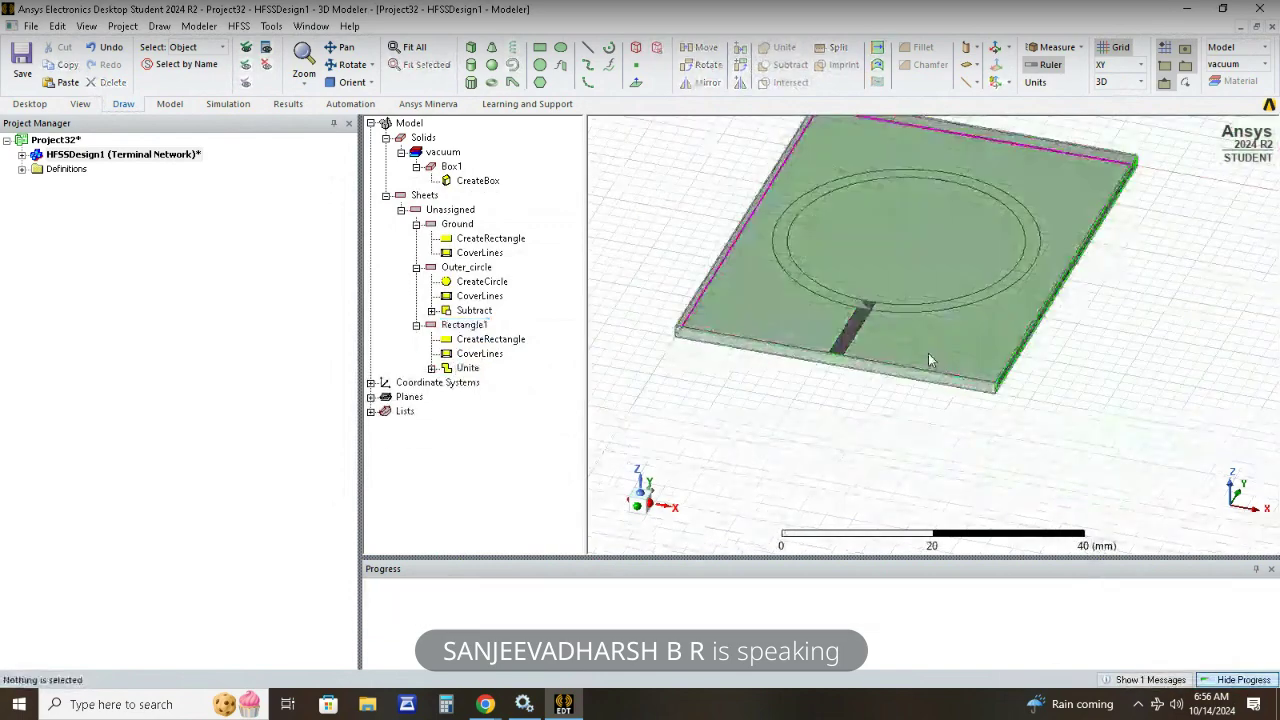
left_click(947, 305)
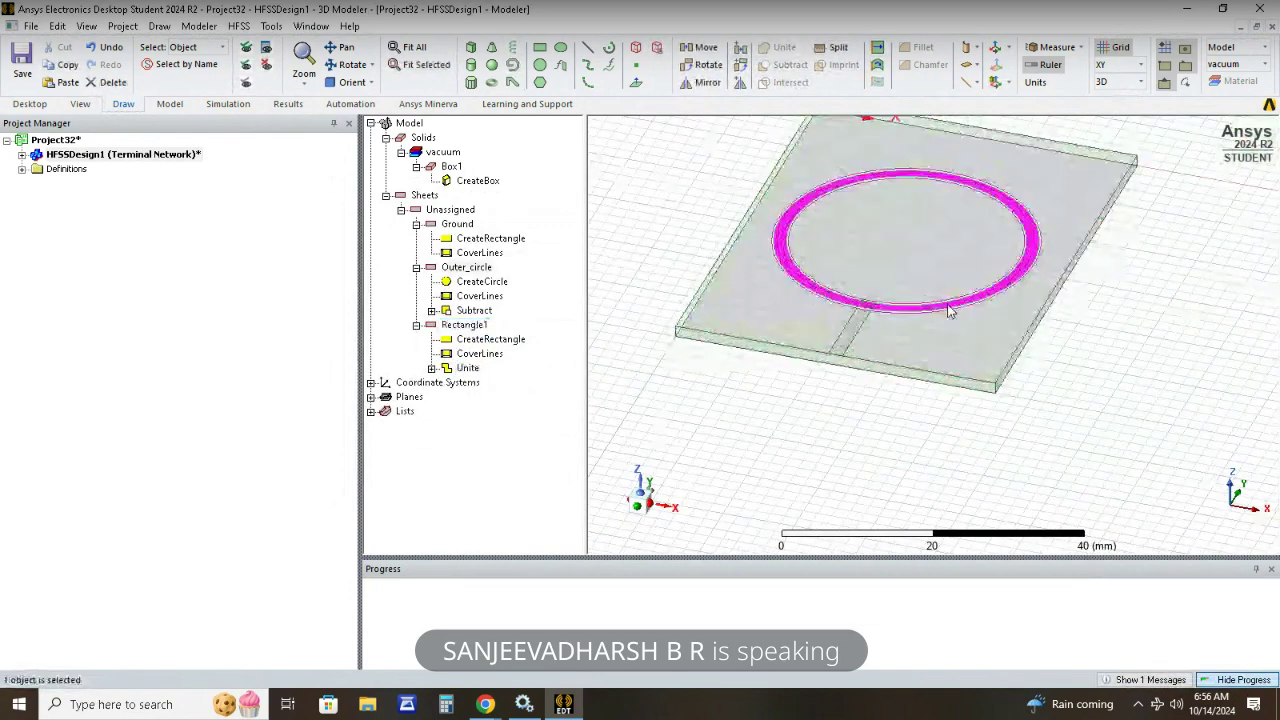
left_click(855, 332, "ctrl")
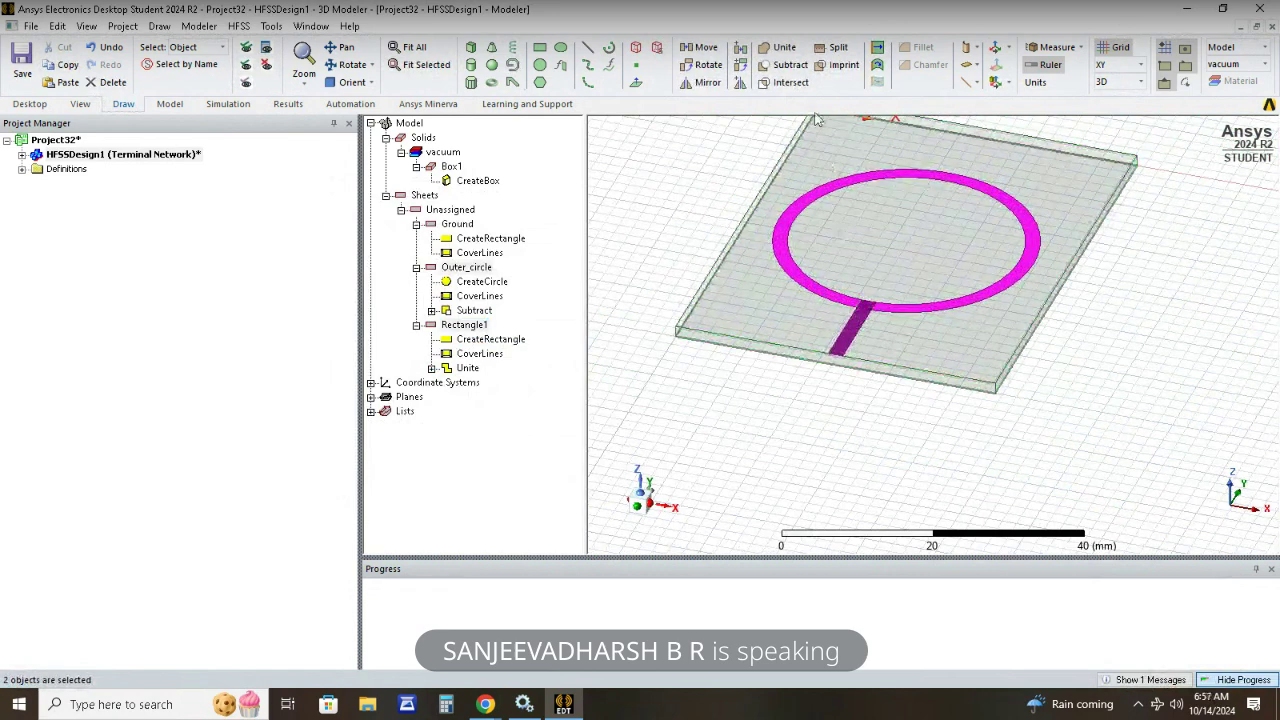
left_click(780, 47)
scroll(1276, 119, "up", 4)
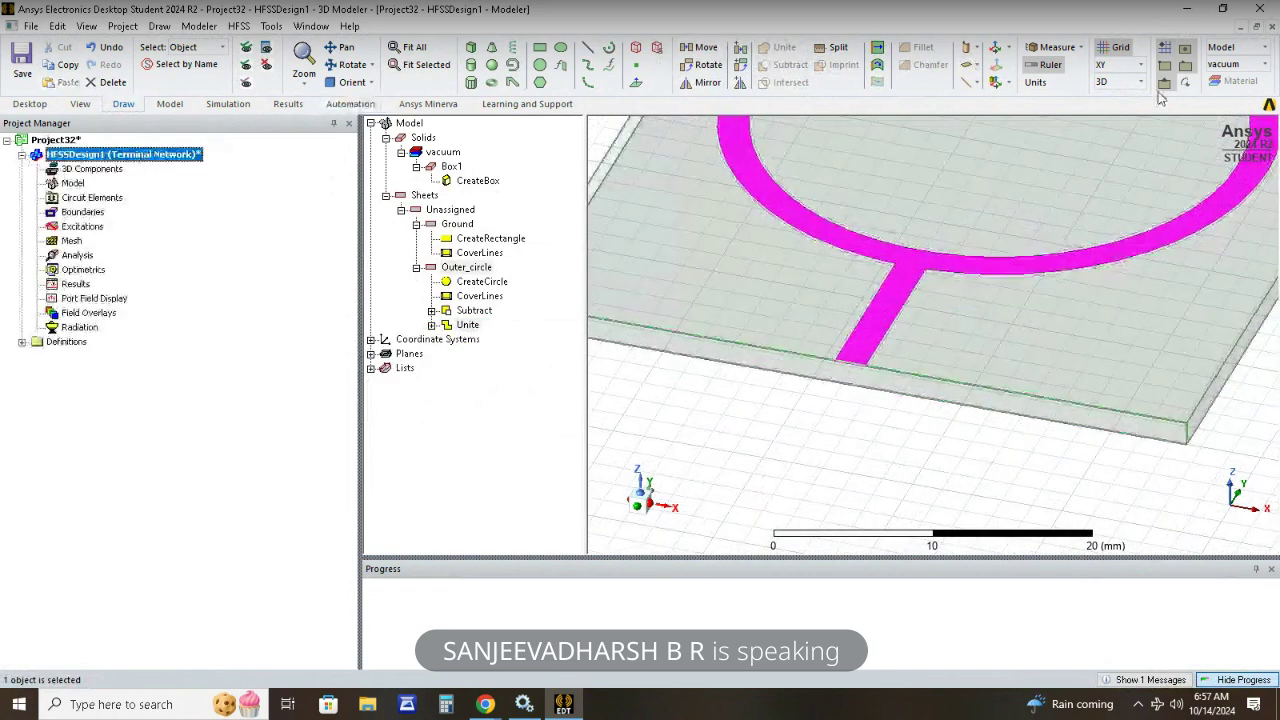
Start a port rectangle with its first corner at the feed line's board-edge corner.
left_click(1137, 65)
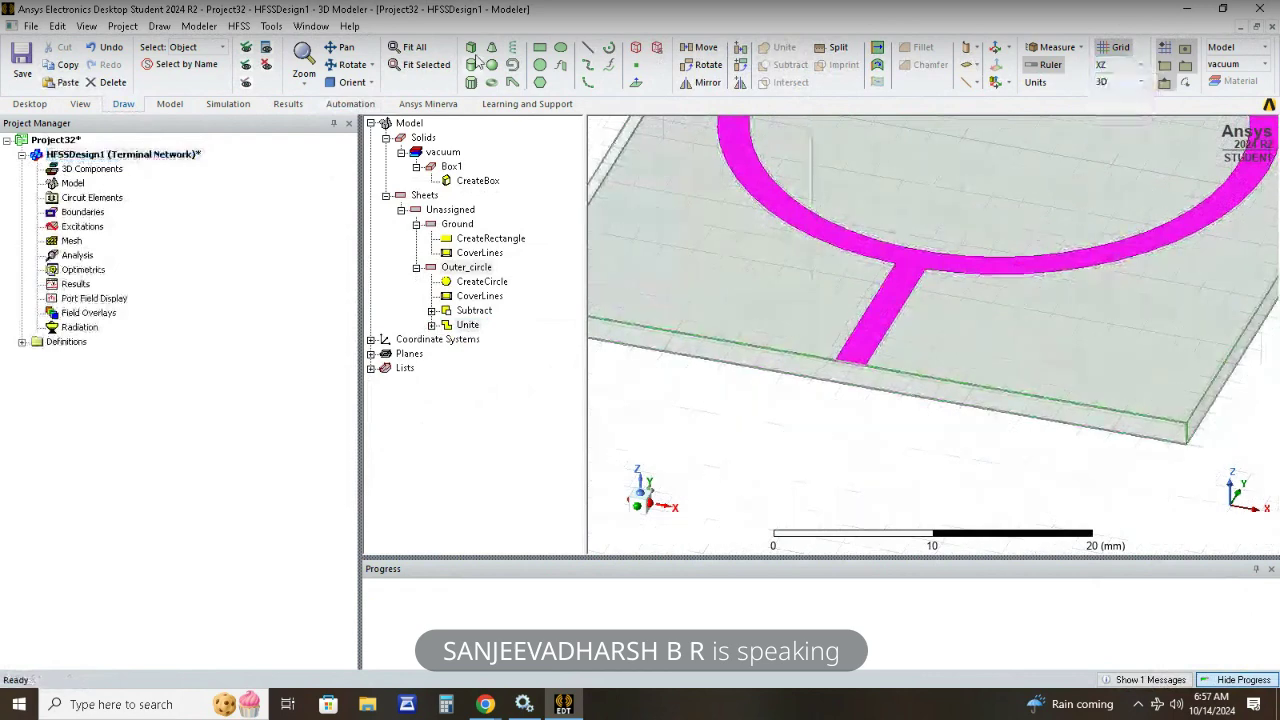
left_click(540, 50)
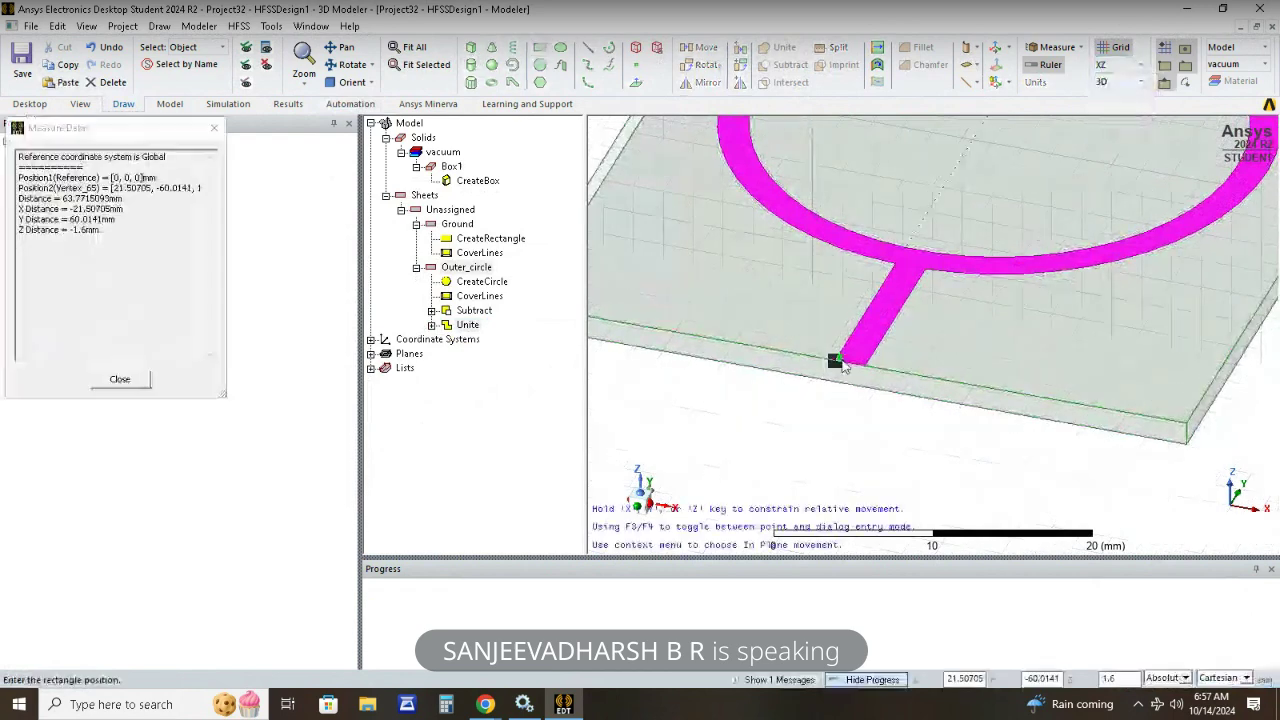
left_click(841, 364)
scroll(850, 375, "up", 3)
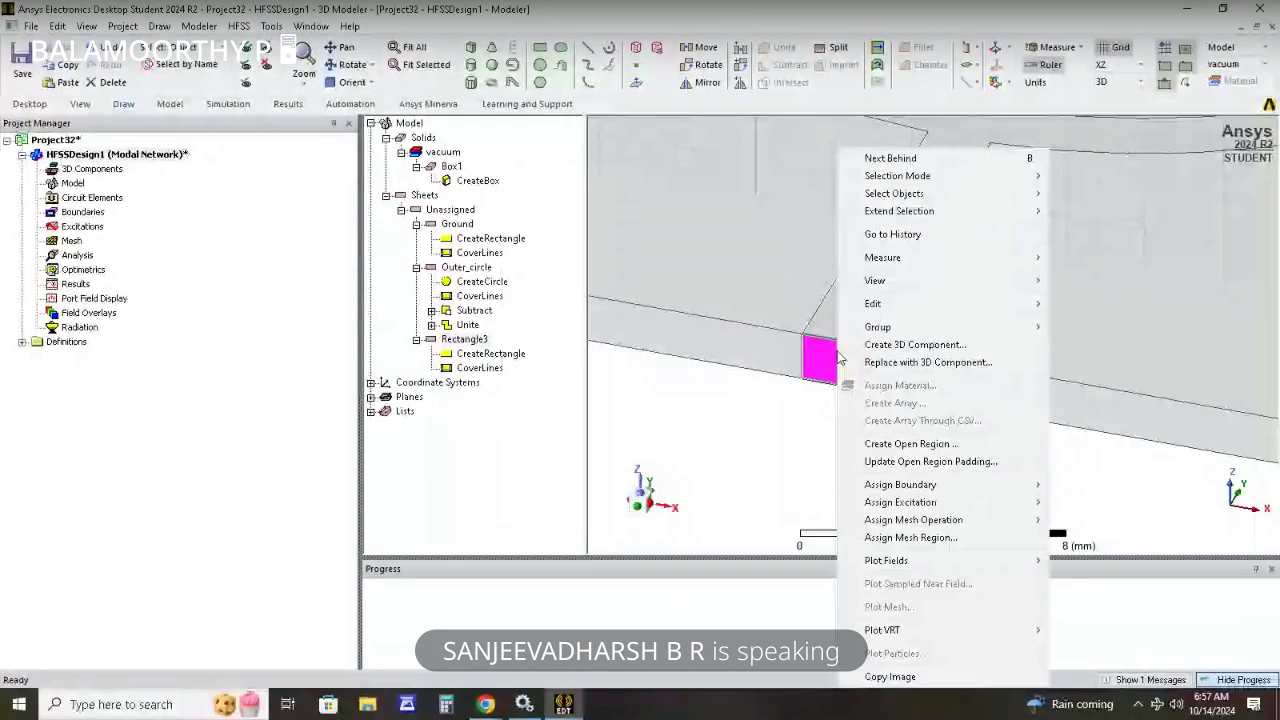
Make the small rectangle a lumped port with a new integration line to its top edge.
mouse_move(900, 502)
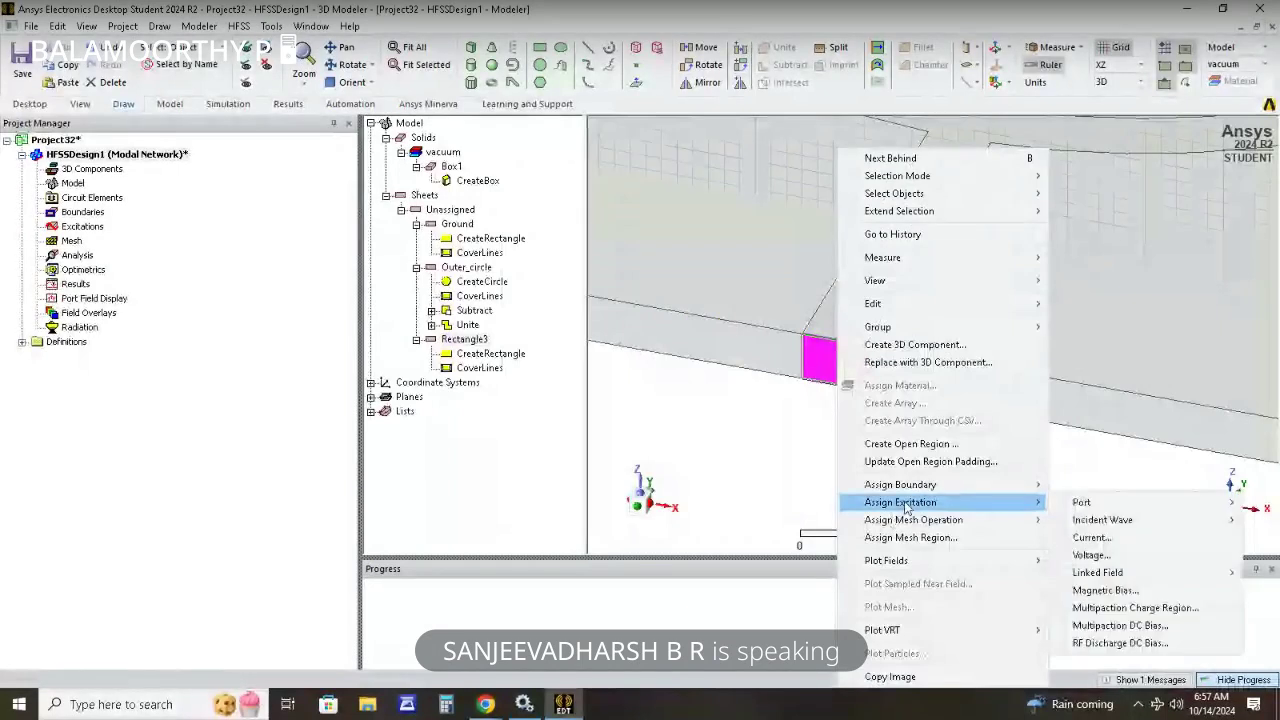
mouse_move(1100, 502)
left_click(993, 538)
left_click(724, 514)
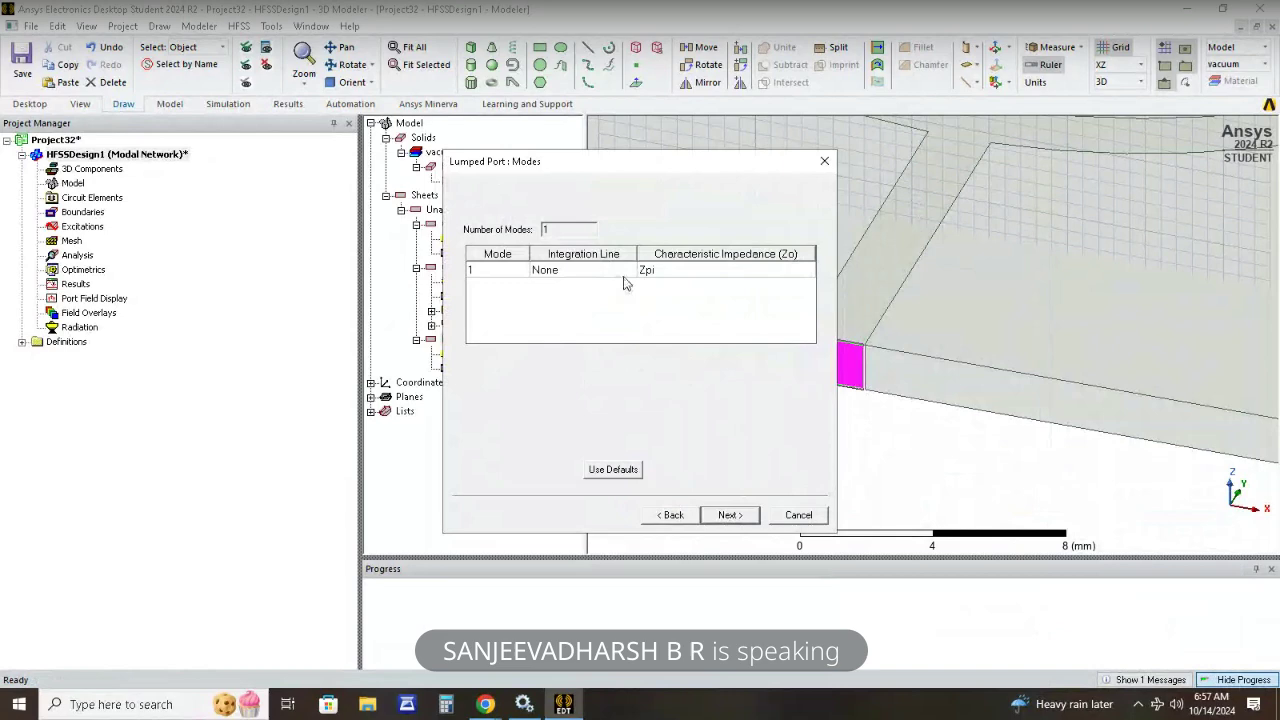
left_click(585, 270)
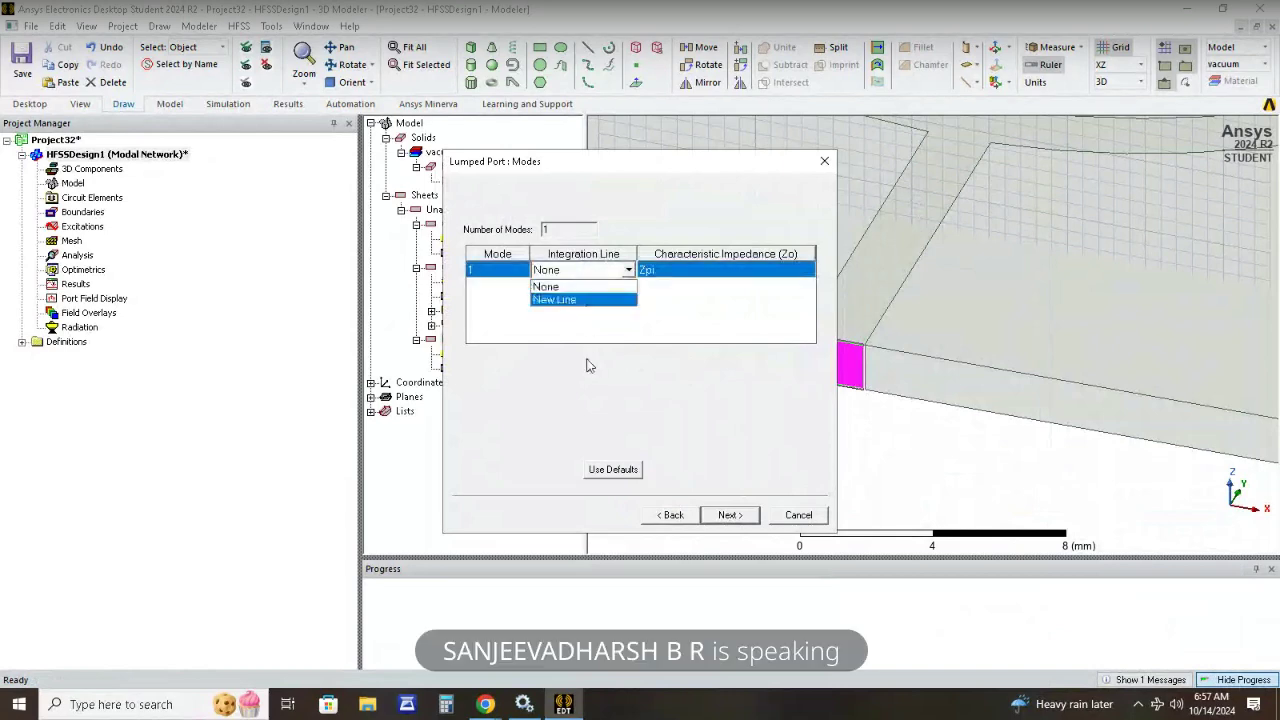
left_click(597, 302)
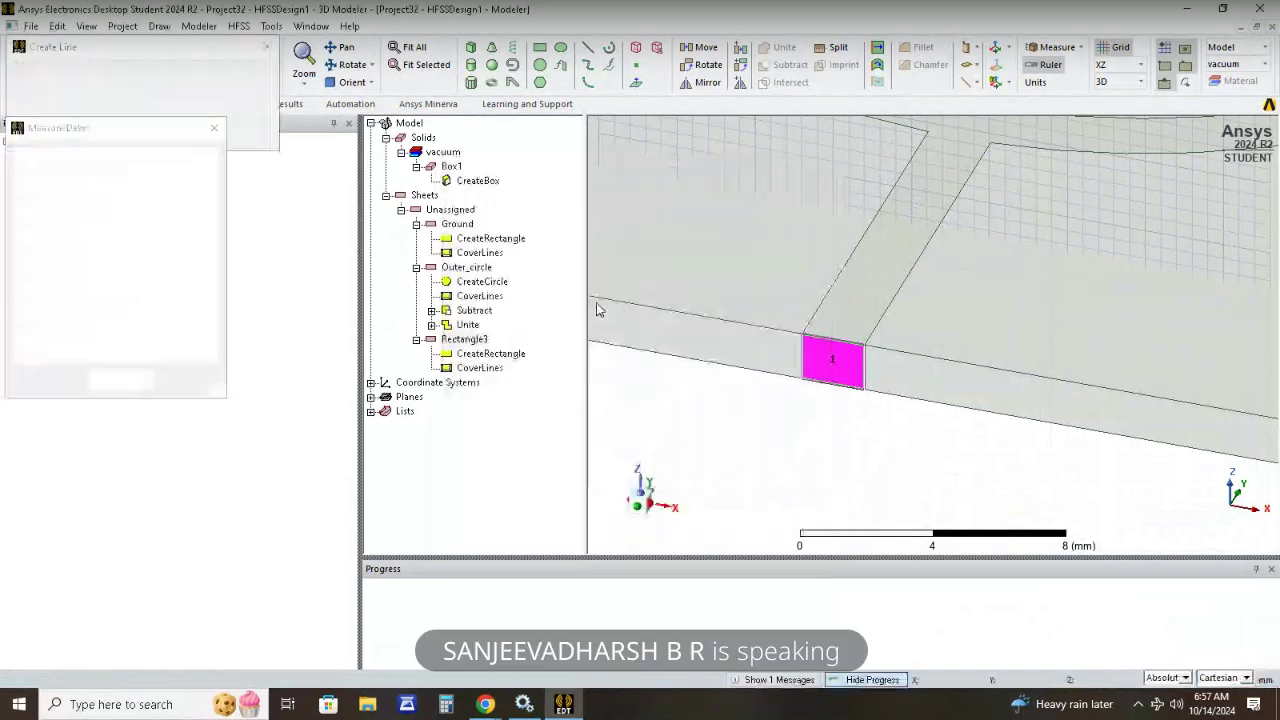
left_click(835, 343)
left_click(729, 515)
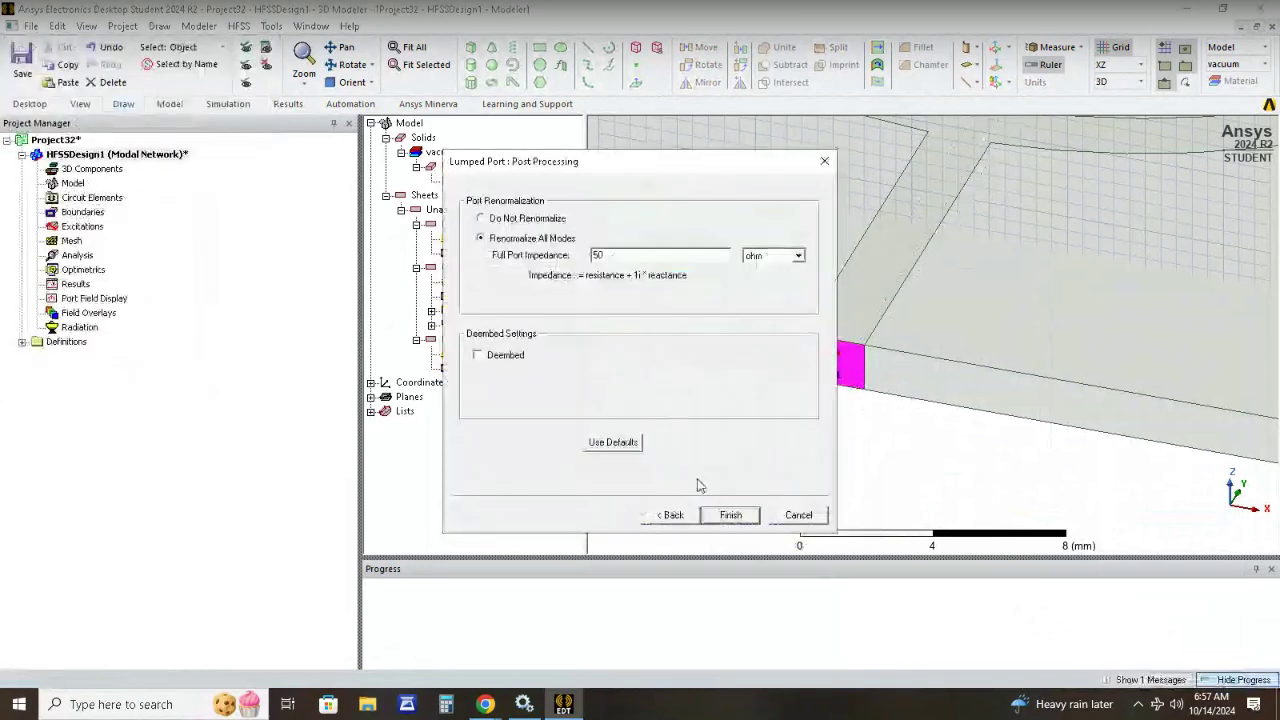
left_click(729, 515)
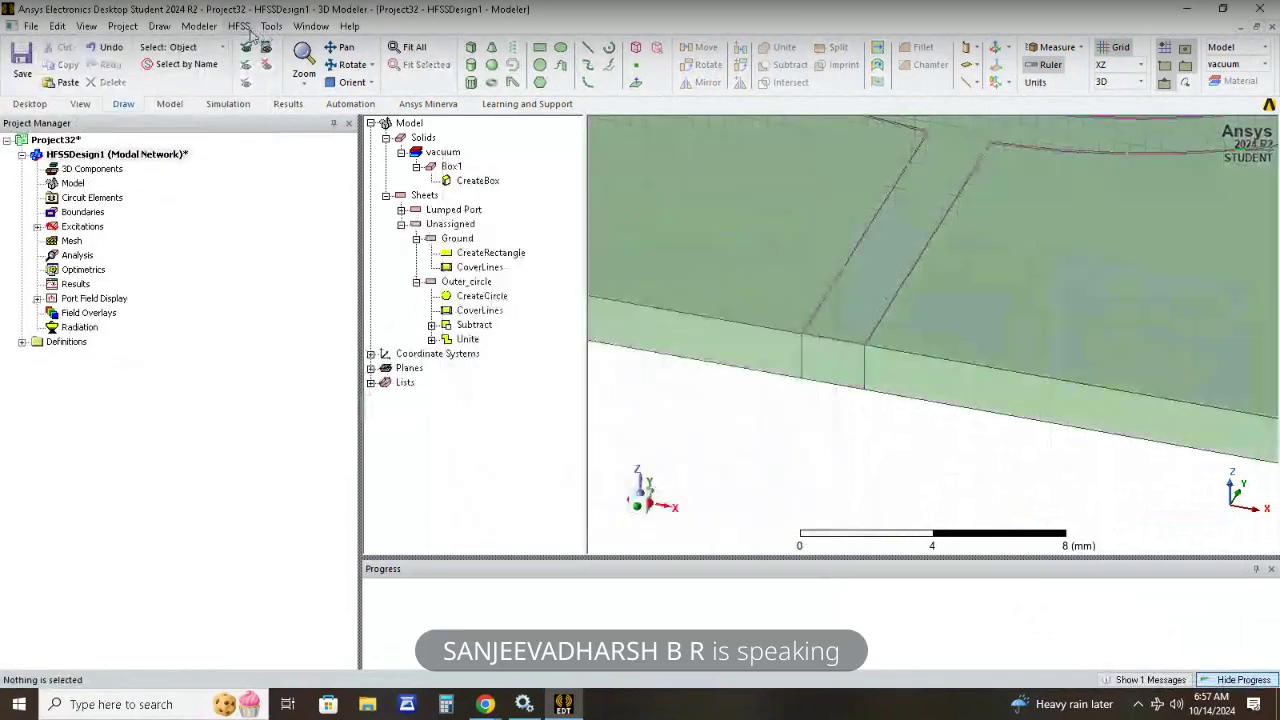
Fit the board in view and run a design validation check.
left_click(271, 26)
mouse_move(238, 26)
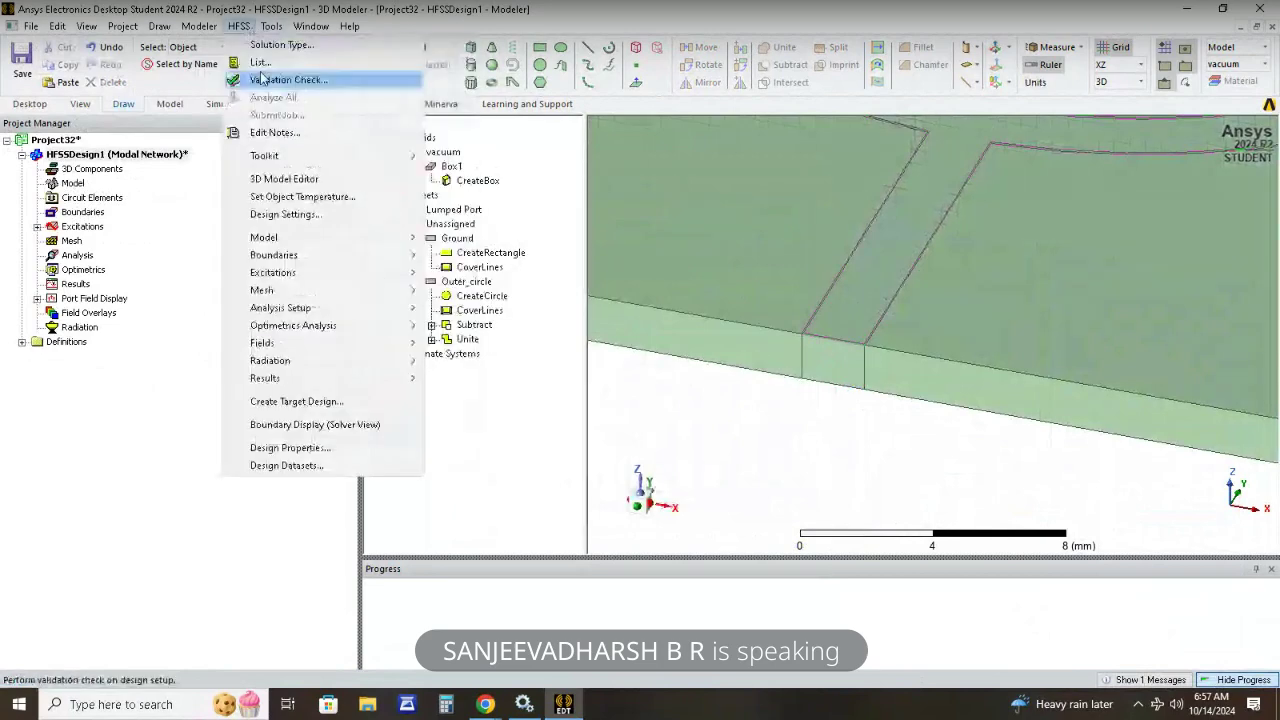
key("Escape")
key("ctrl+d")
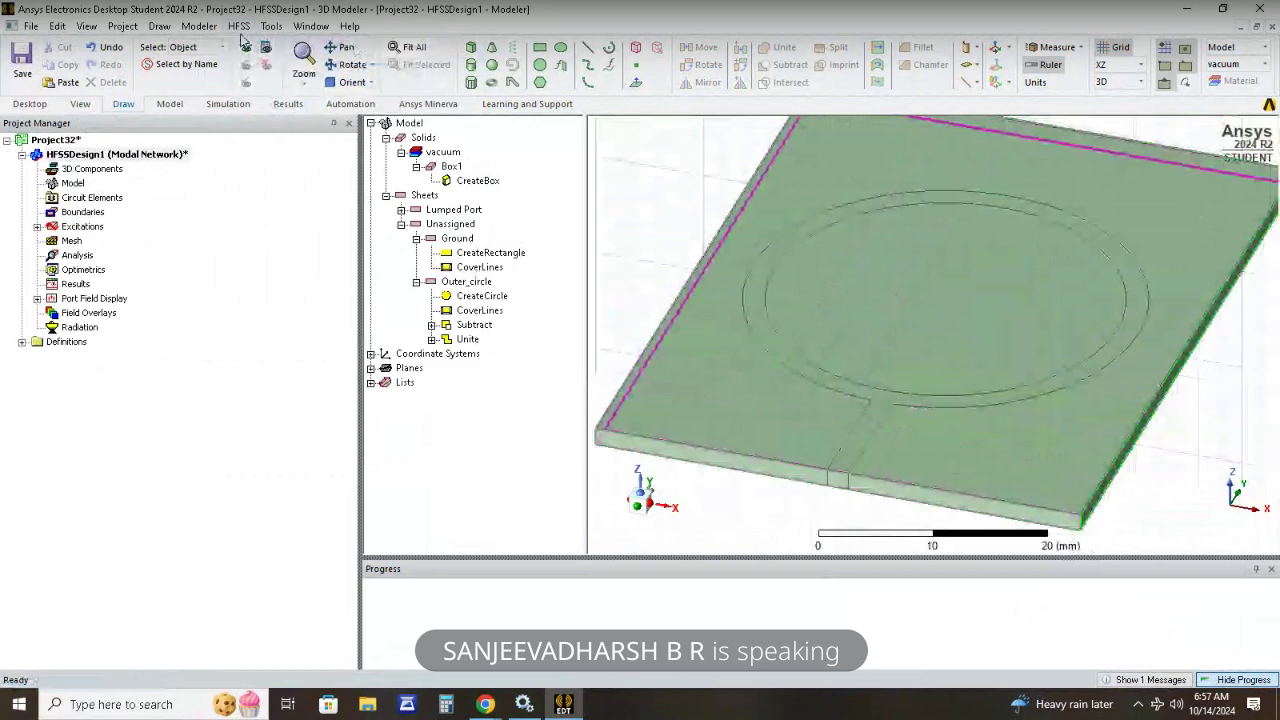
left_click(238, 26)
left_click(288, 79)
left_click(597, 418)
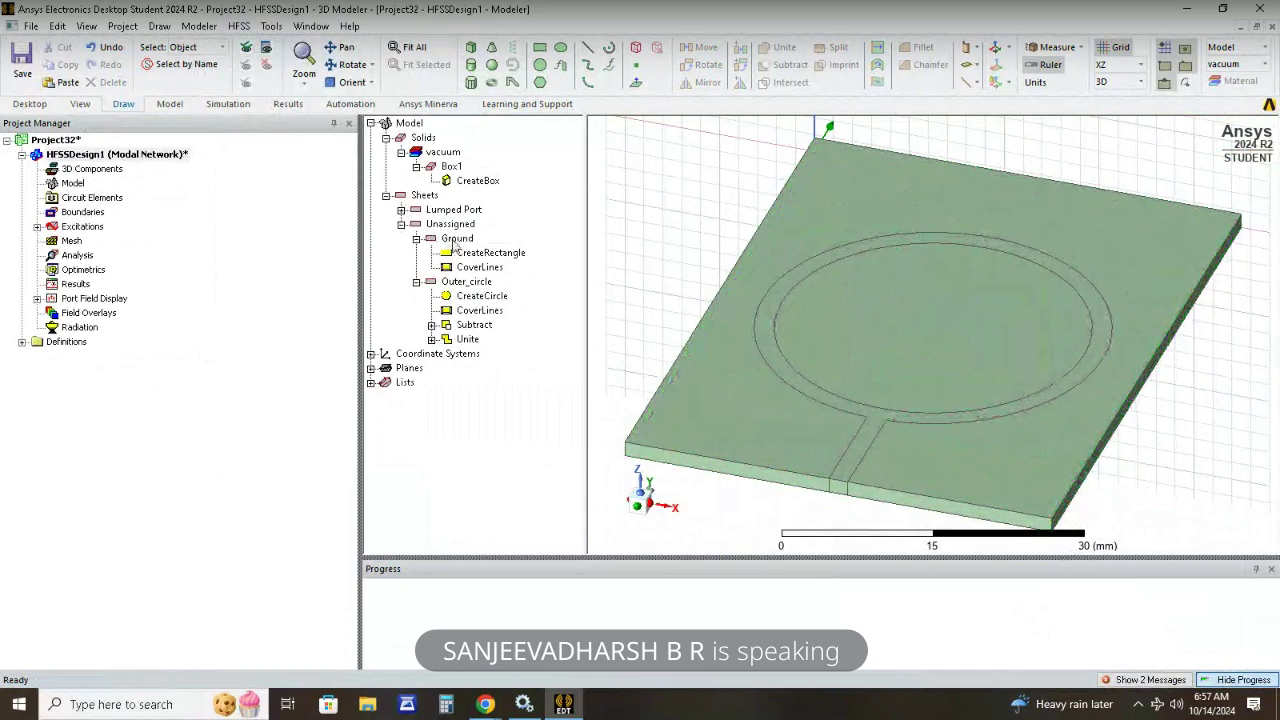
Assign a Perfect E boundary, PerfE1, to the Ground sheet.
left_click(457, 238)
right_click(460, 242)
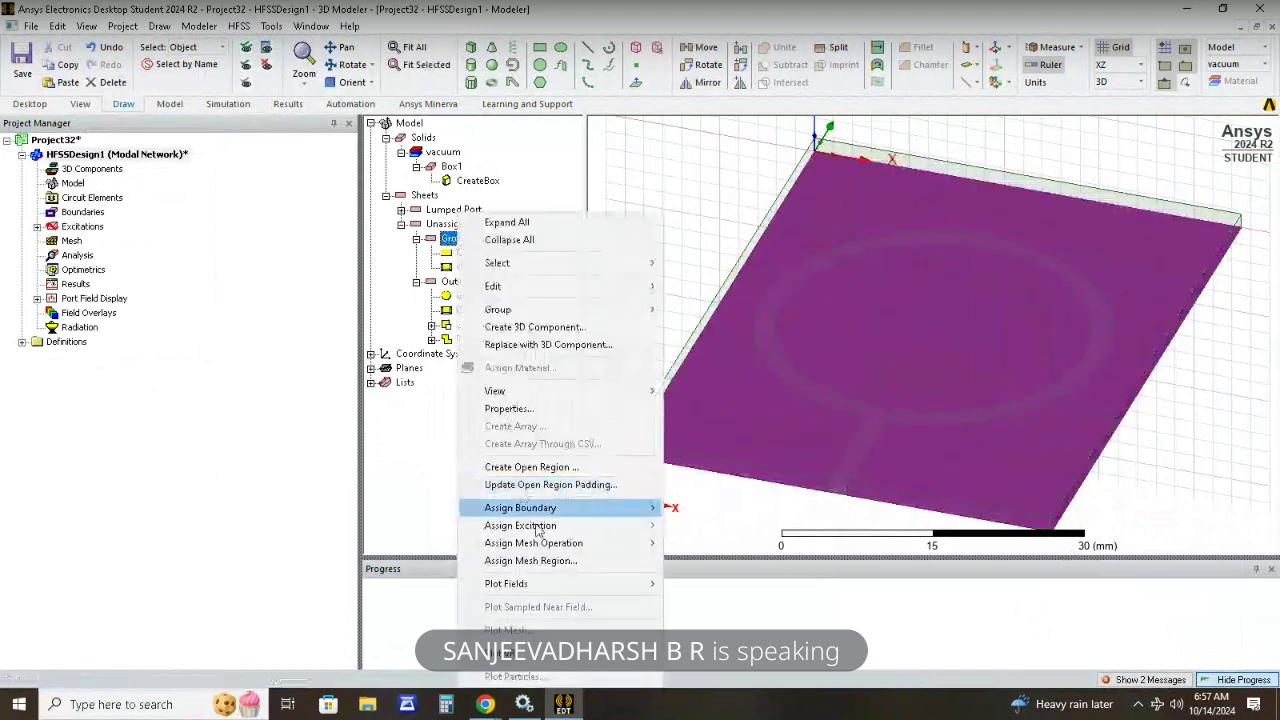
mouse_move(630, 508)
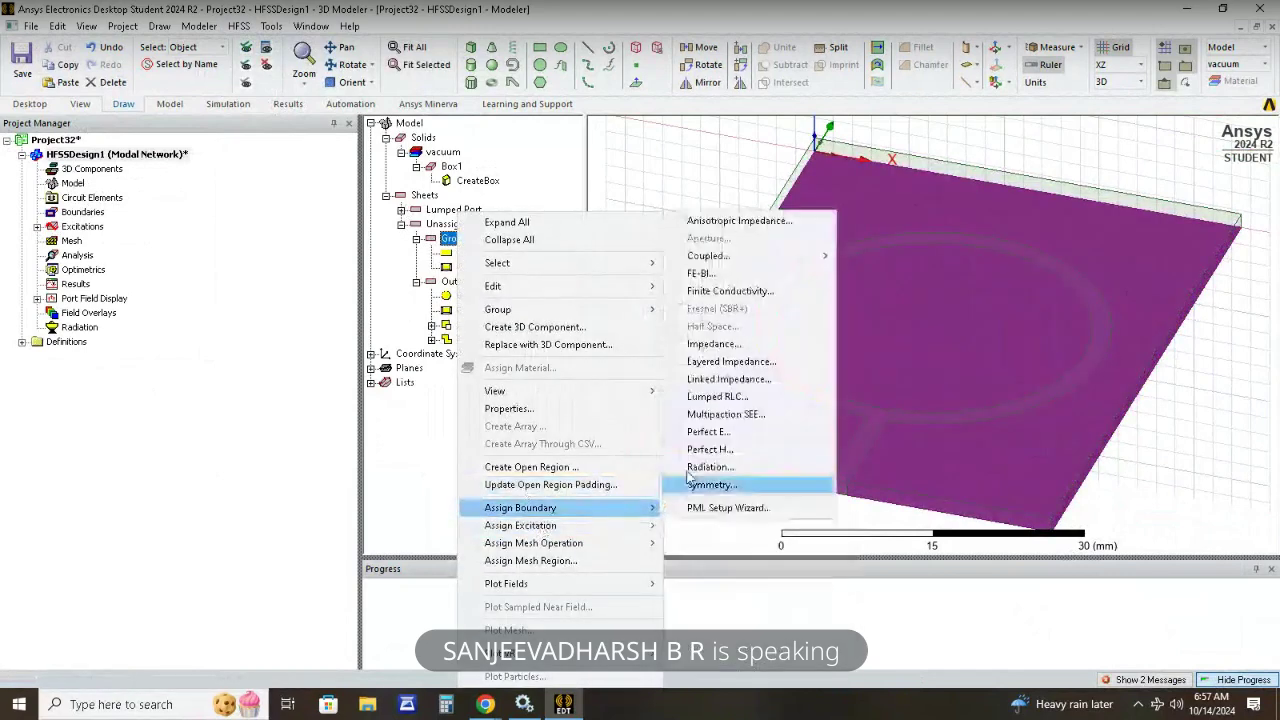
left_click(711, 430)
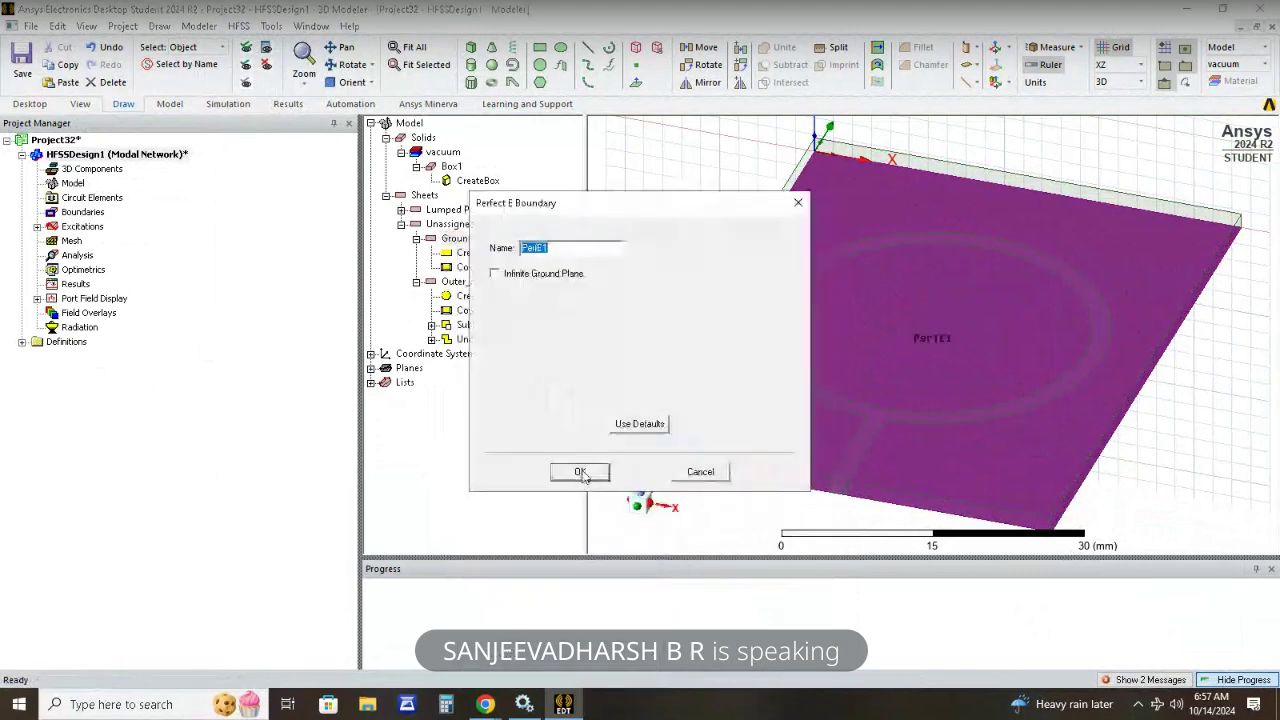
left_click(580, 473)
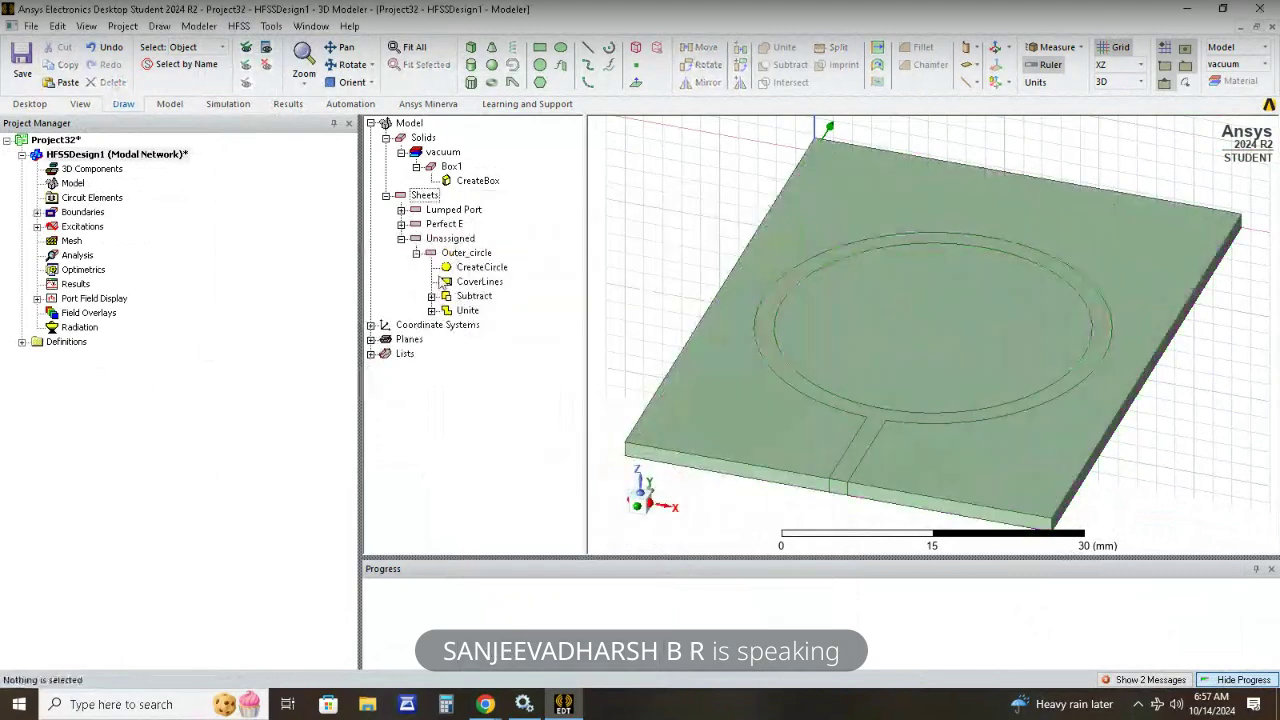
Assign a Perfect E boundary, PerfE2, to the Outer_circle loop and feed.
left_click(455, 254)
right_click(455, 254)
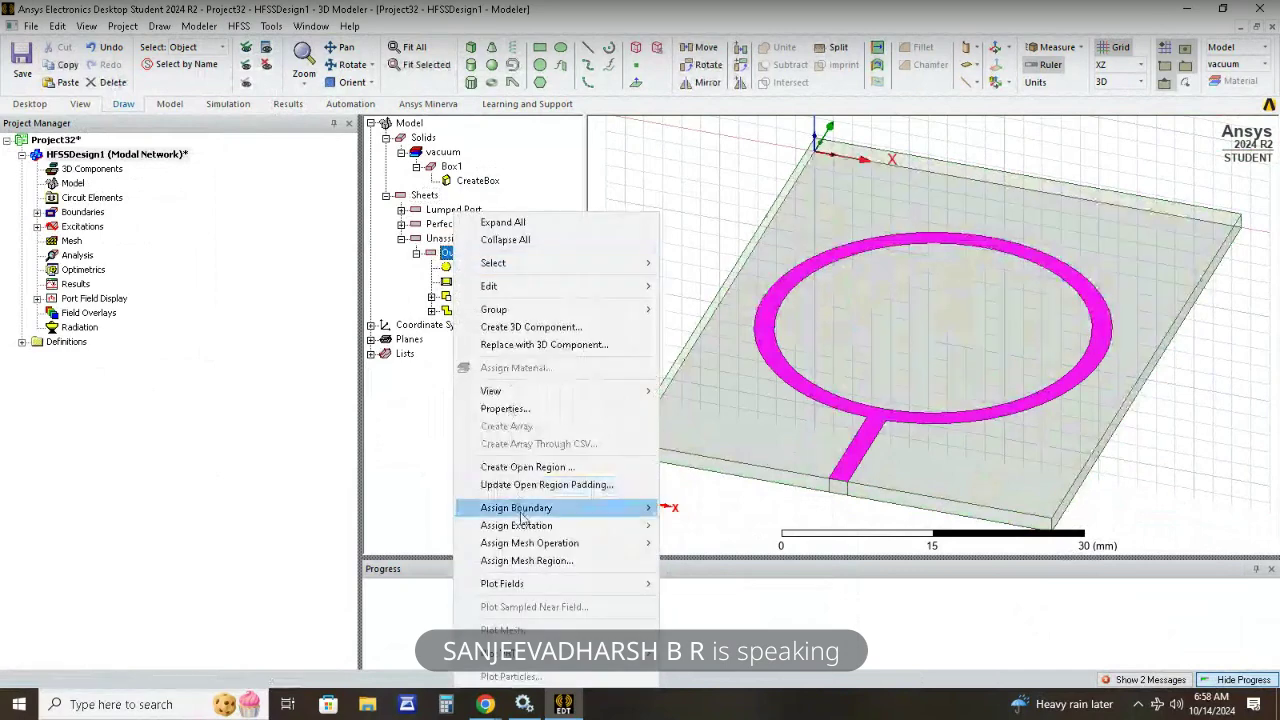
mouse_move(523, 528)
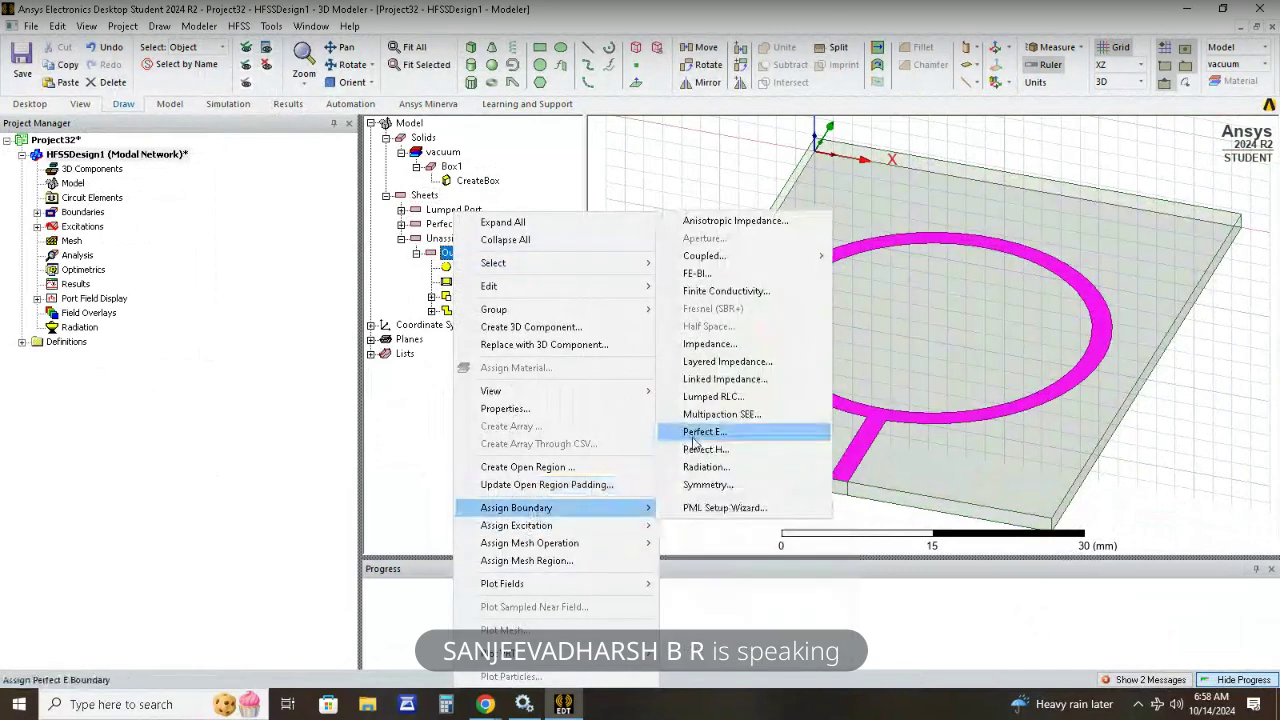
left_click(697, 443)
left_click(574, 474)
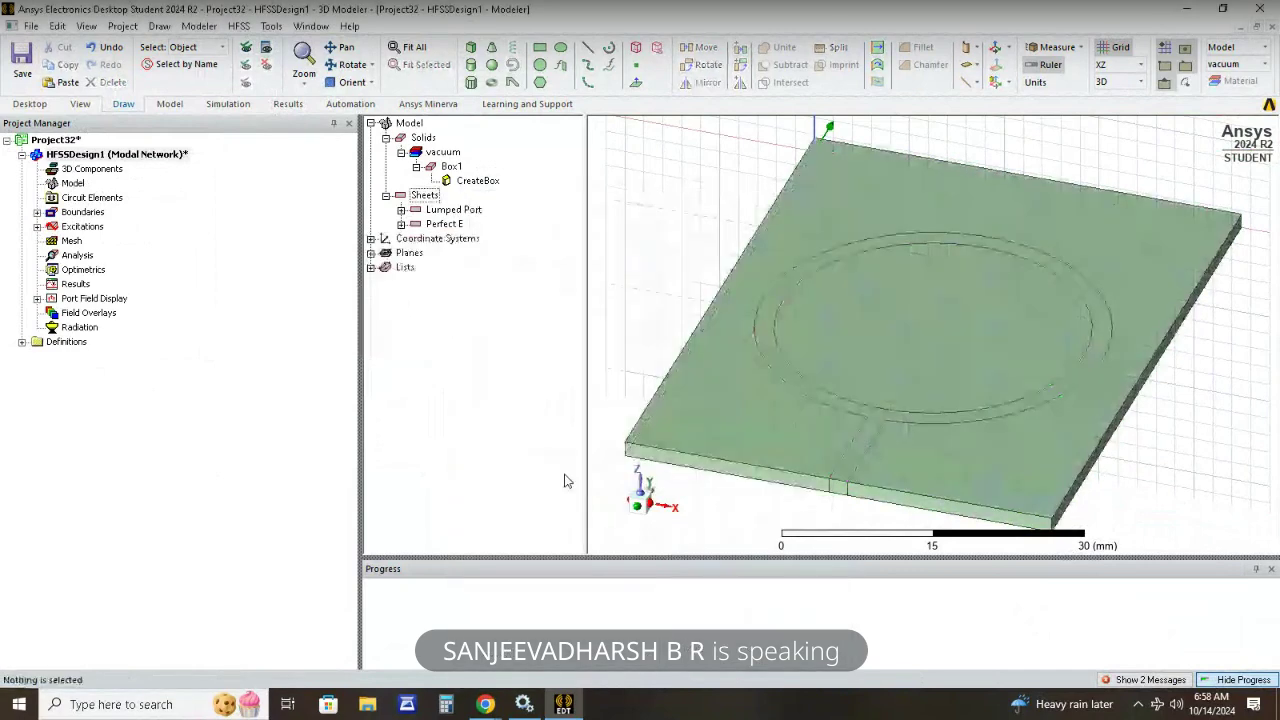
Review PerfE1 and PerfE2 under Boundaries and set the drawing plane to XY.
left_click(37, 212)
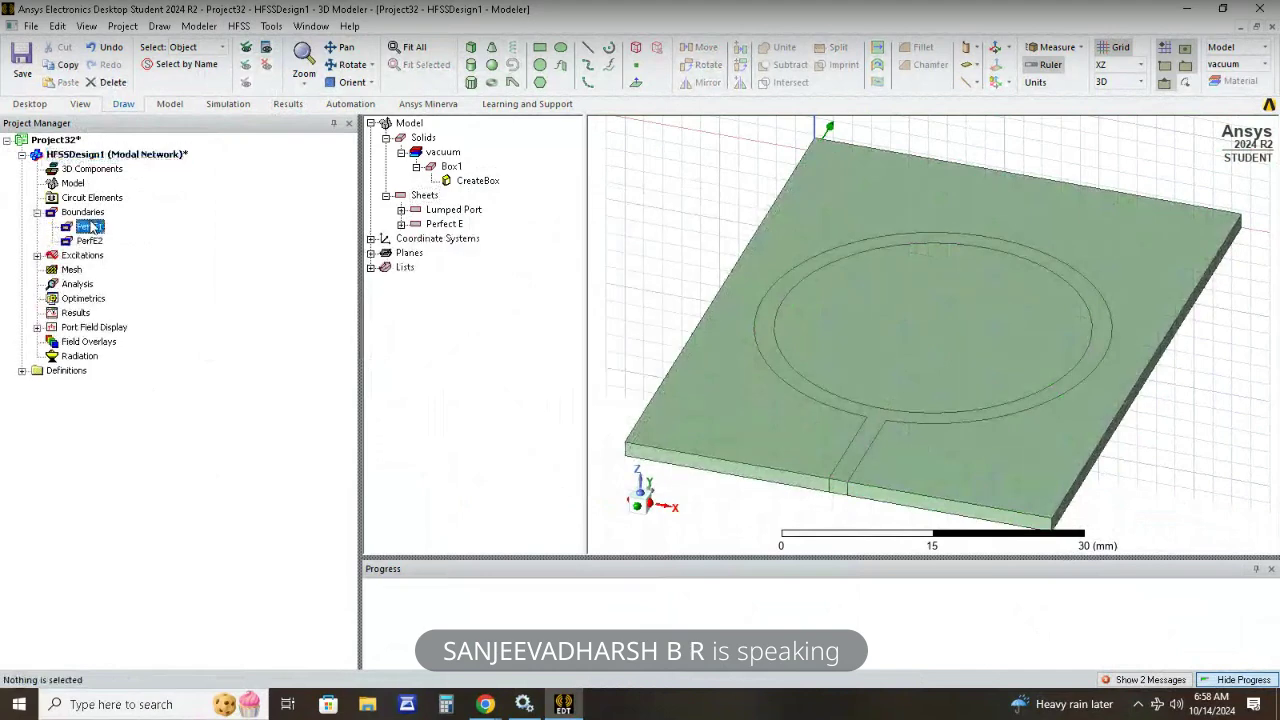
left_click(89, 227)
left_click(89, 241)
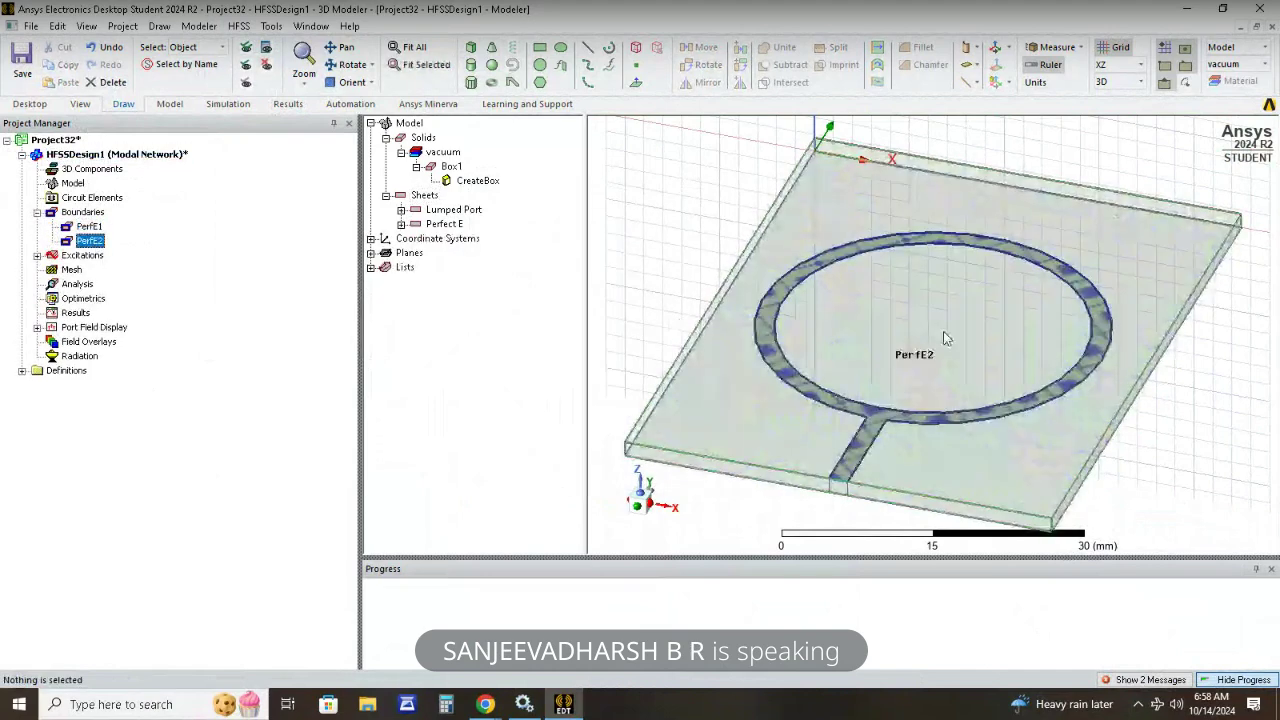
left_click(1140, 64)
left_click(1110, 80)
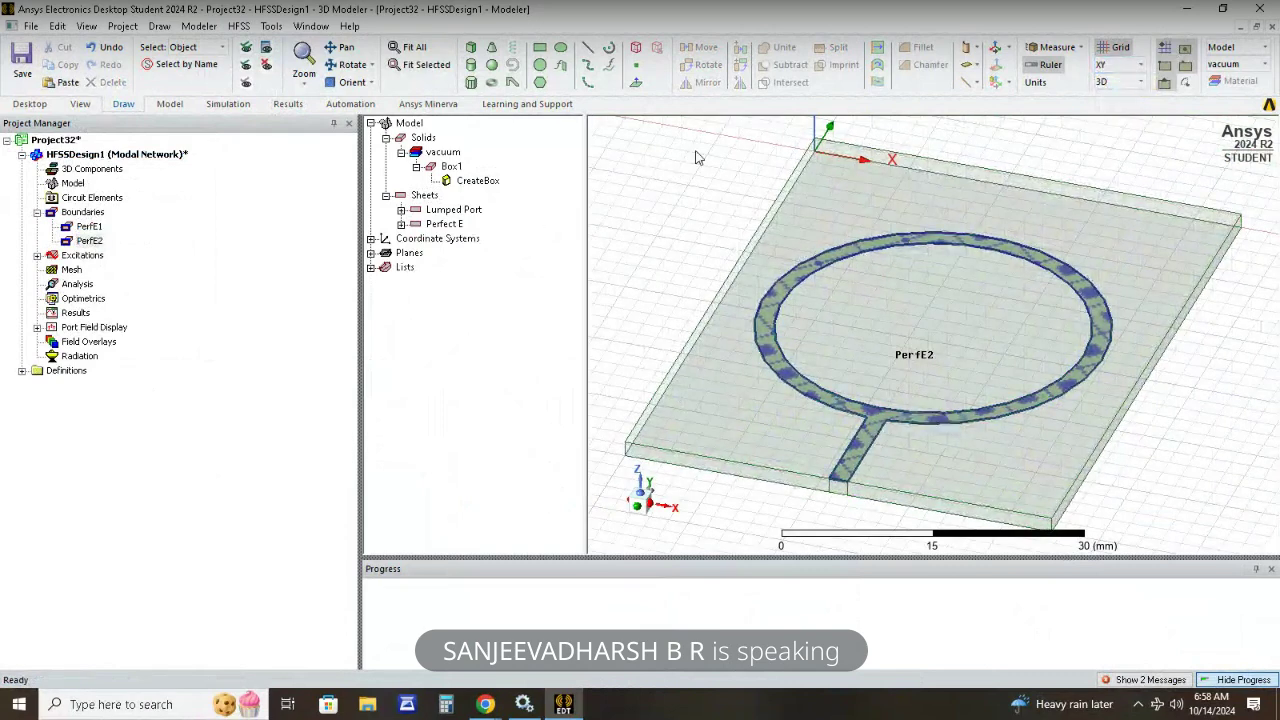
Create an open radiation region for a 3 GHz operating frequency.
right_click(656, 150)
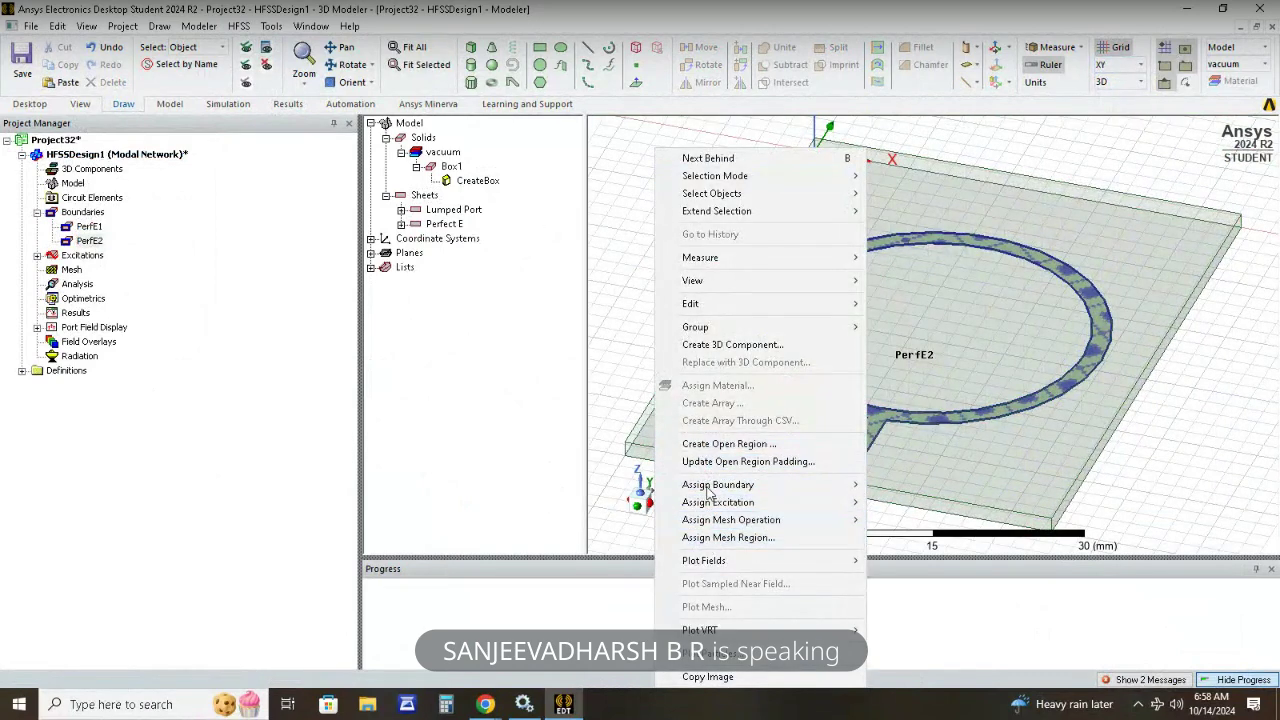
left_click(726, 444)
double_click(240, 60)
type("3")
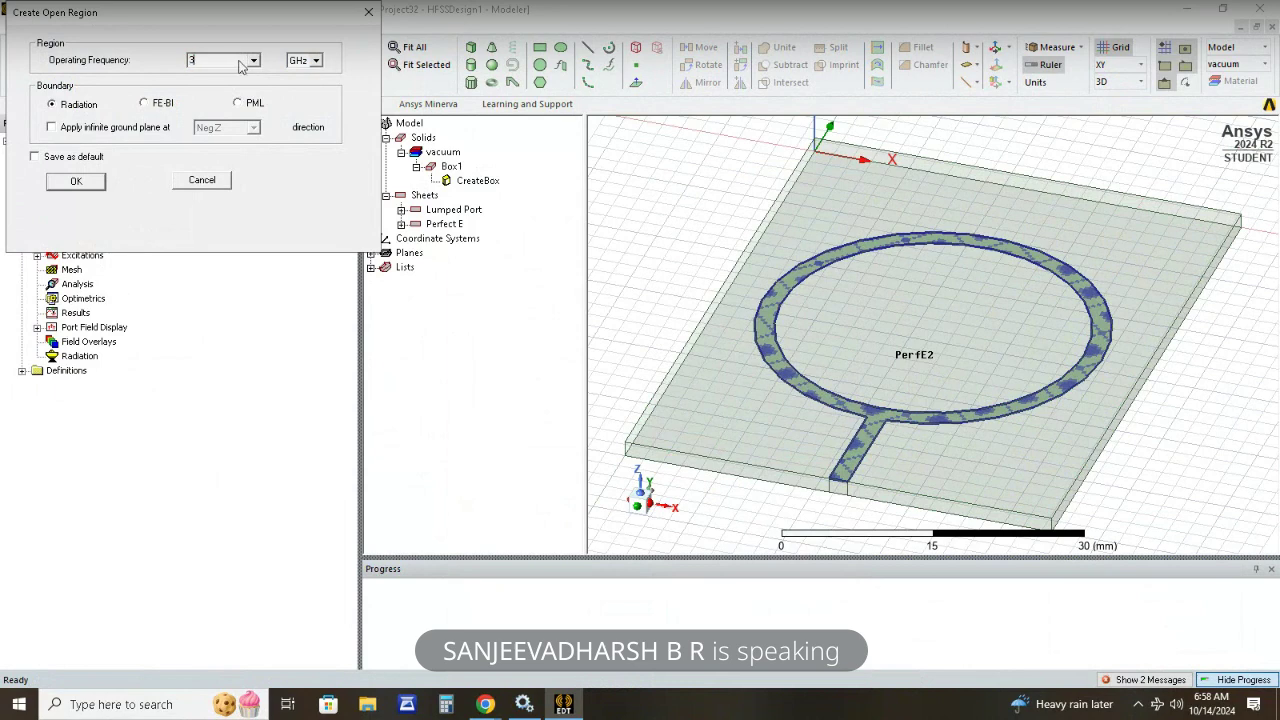
left_click(78, 181)
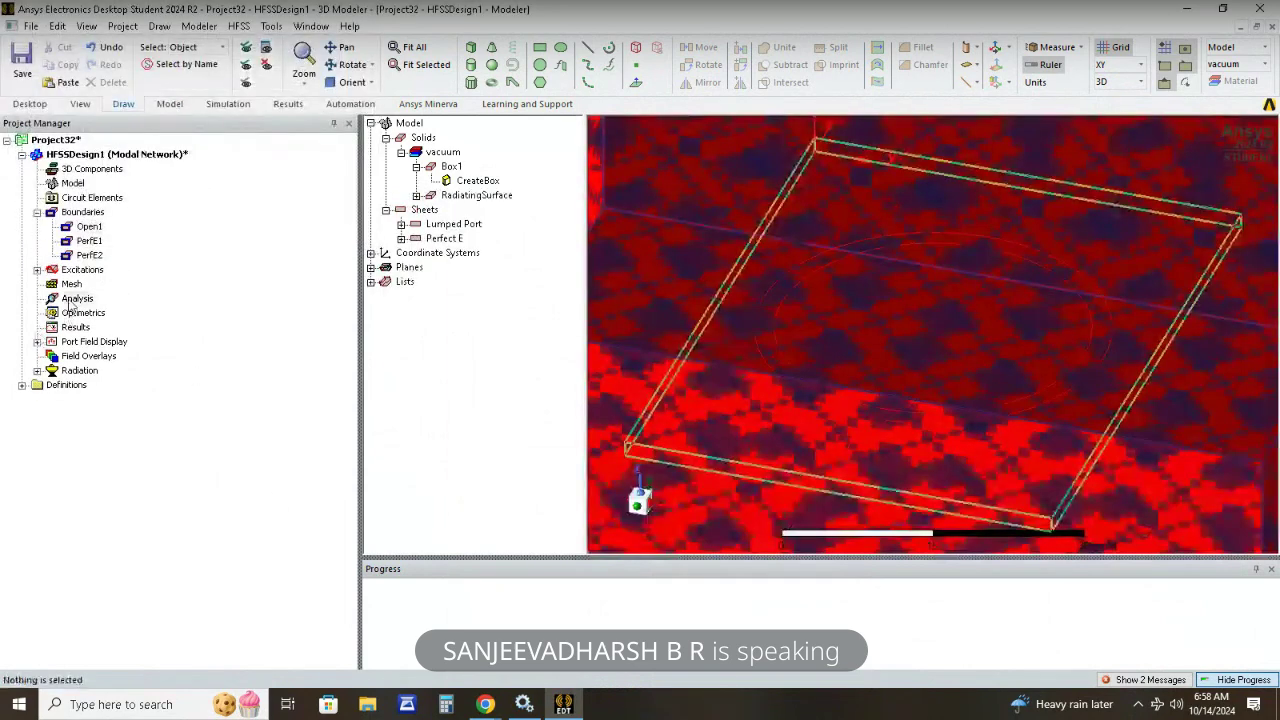
Add a driven solution setup at 3 GHz and accept its frequency sweep.
right_click(72, 300)
mouse_move(268, 332)
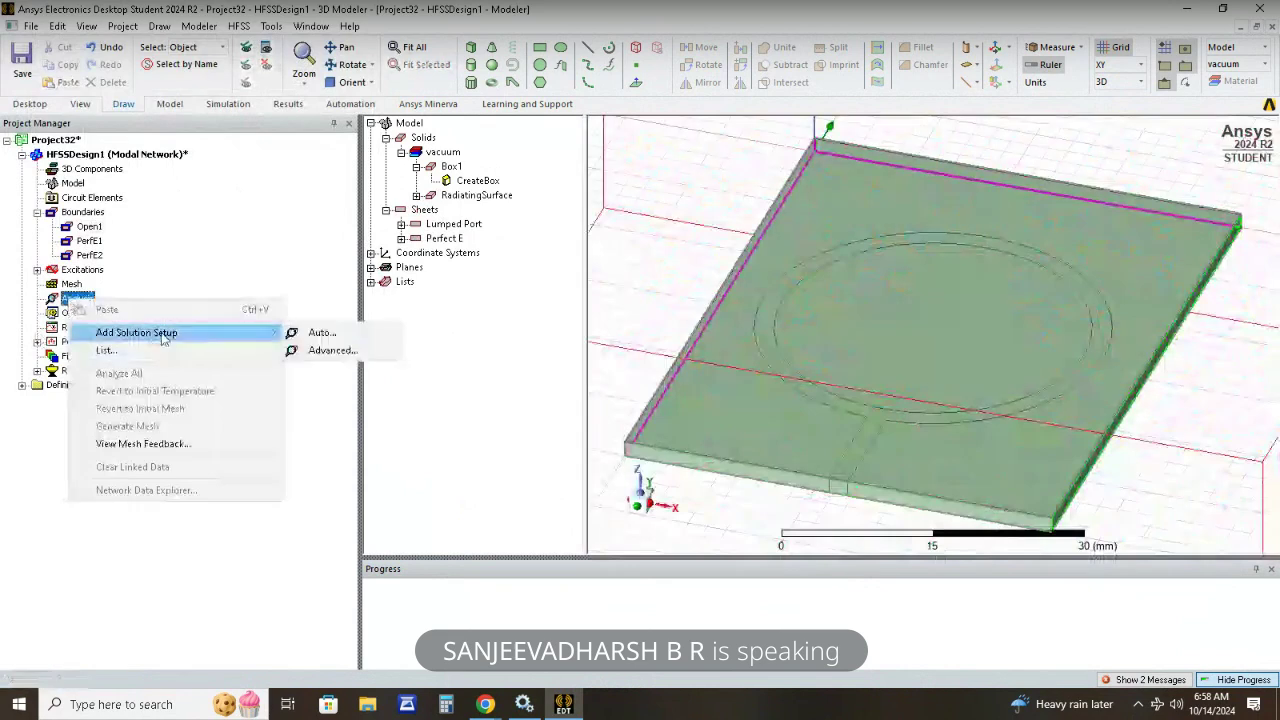
left_click(312, 350)
double_click(645, 280)
type("3")
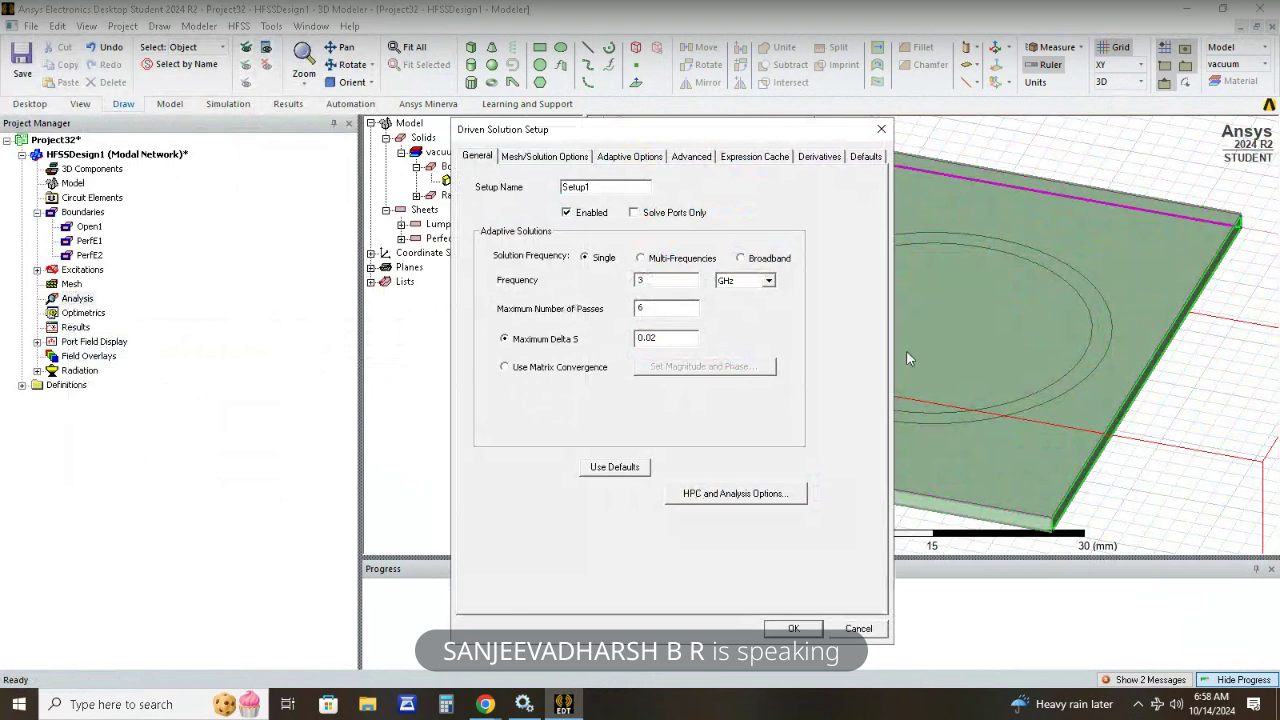
left_click(788, 632)
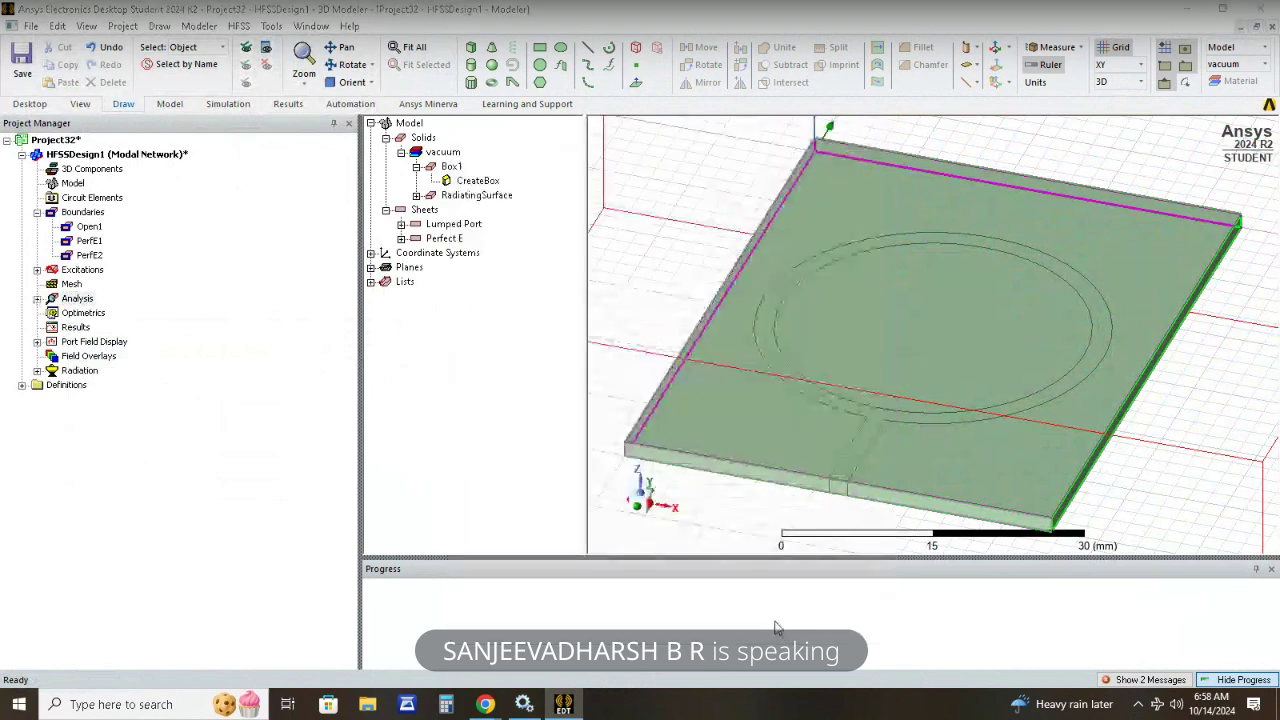
left_click(609, 511)
Fit the whole radiation region in view and run a validation check.
key("ctrl+d")
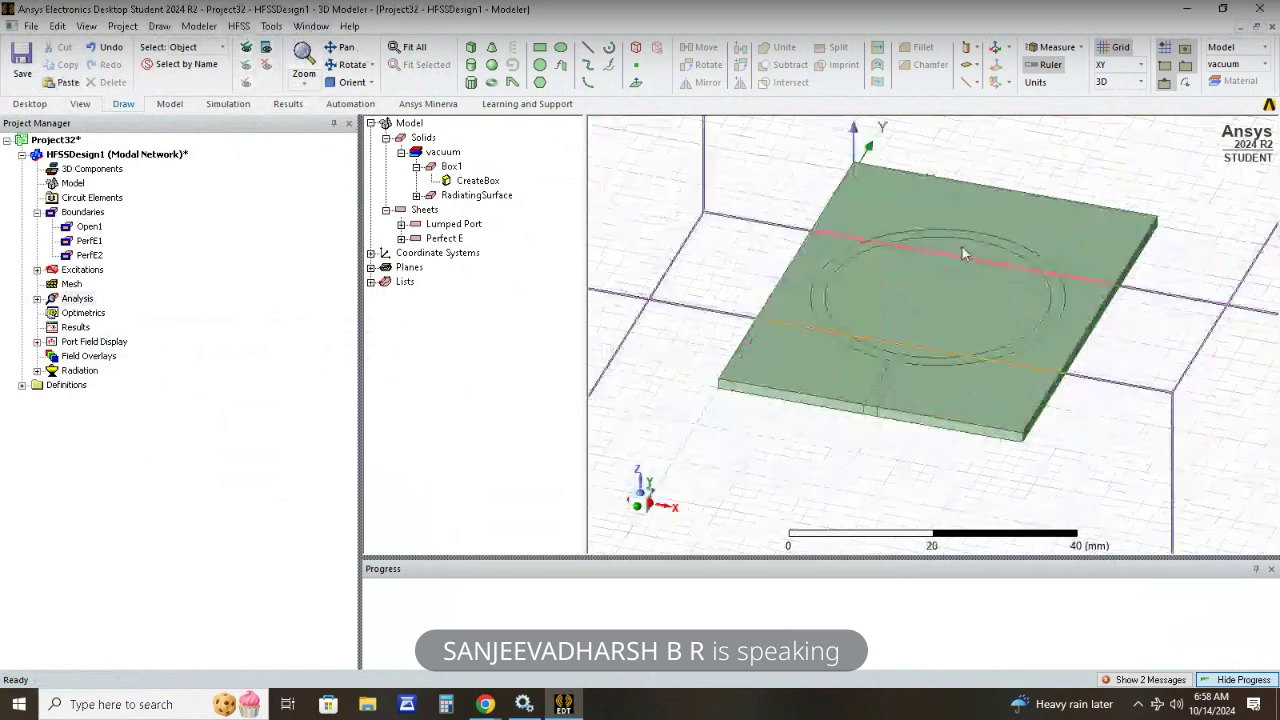
key("ctrl+d")
left_click(271, 26)
left_click(271, 26)
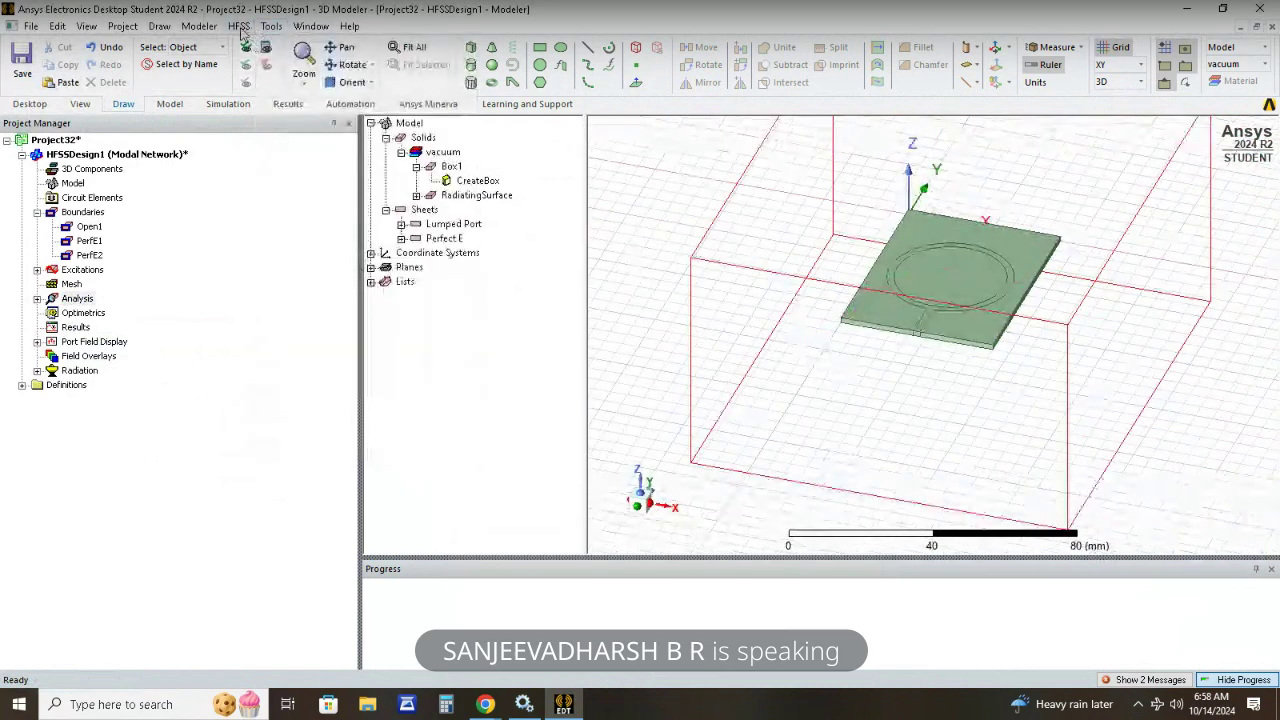
left_click(240, 26)
left_click(270, 45)
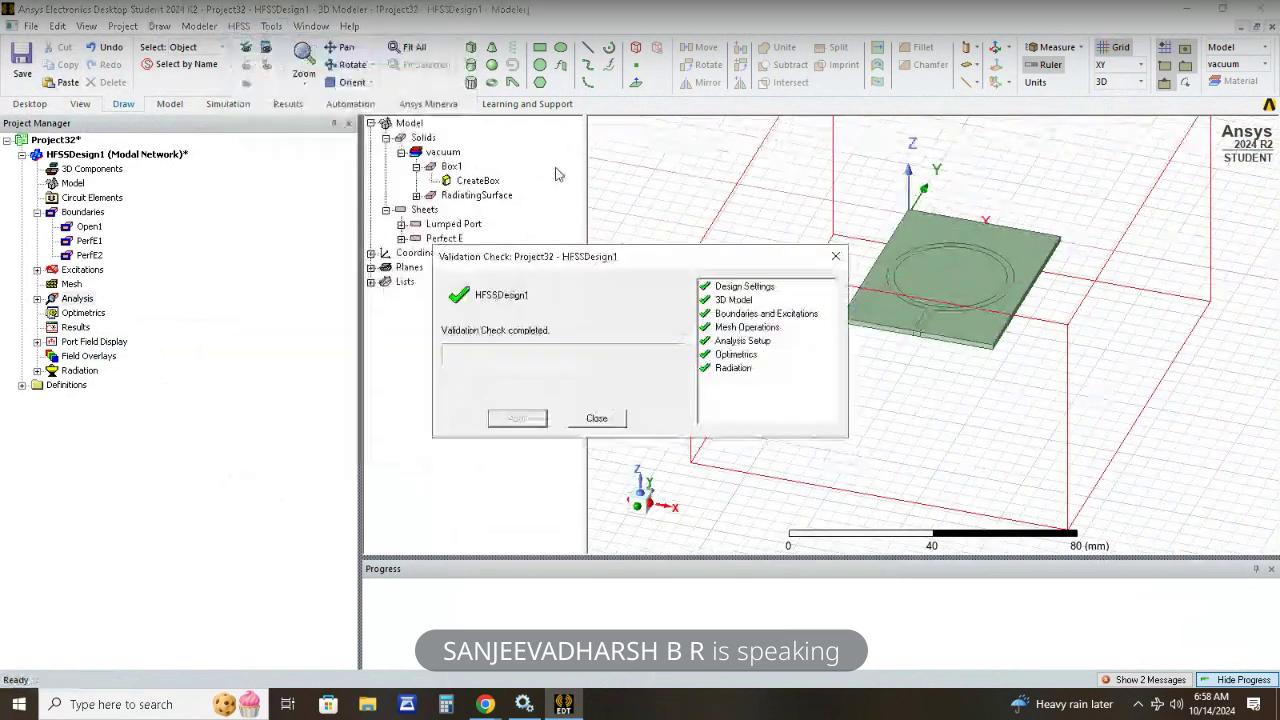
left_click(594, 417)
left_click(238, 26)
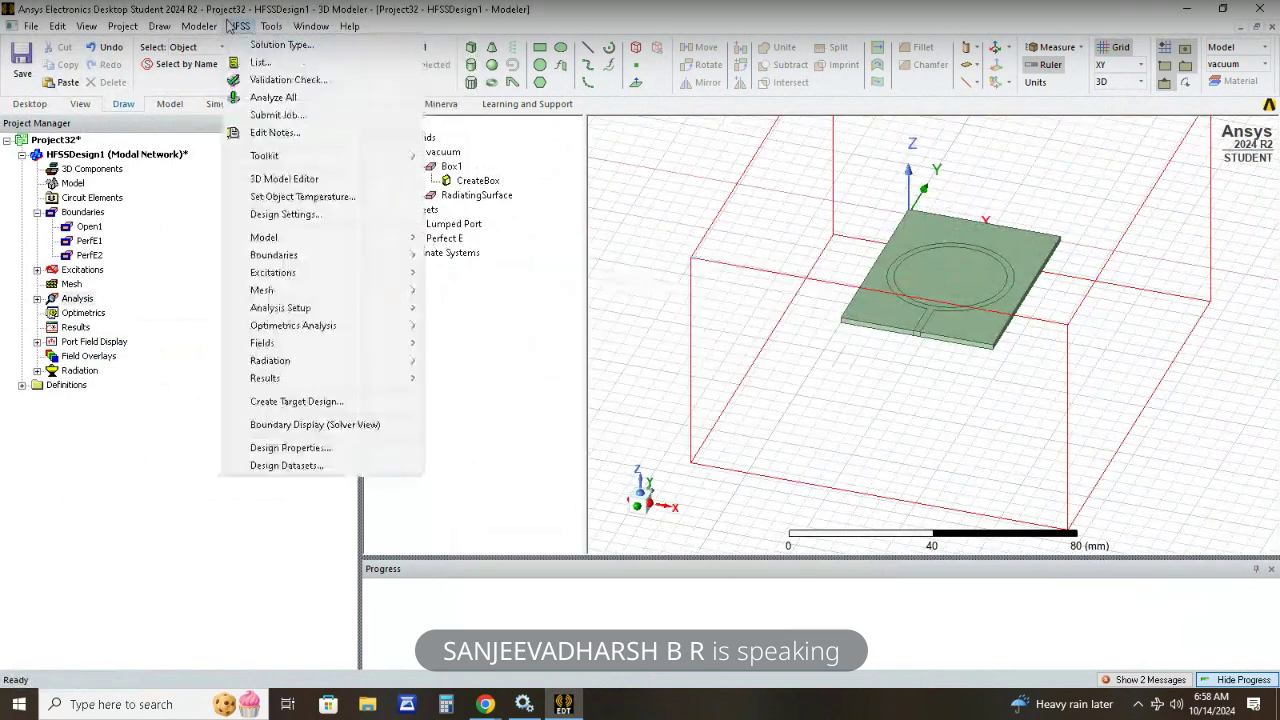
left_click(288, 104)
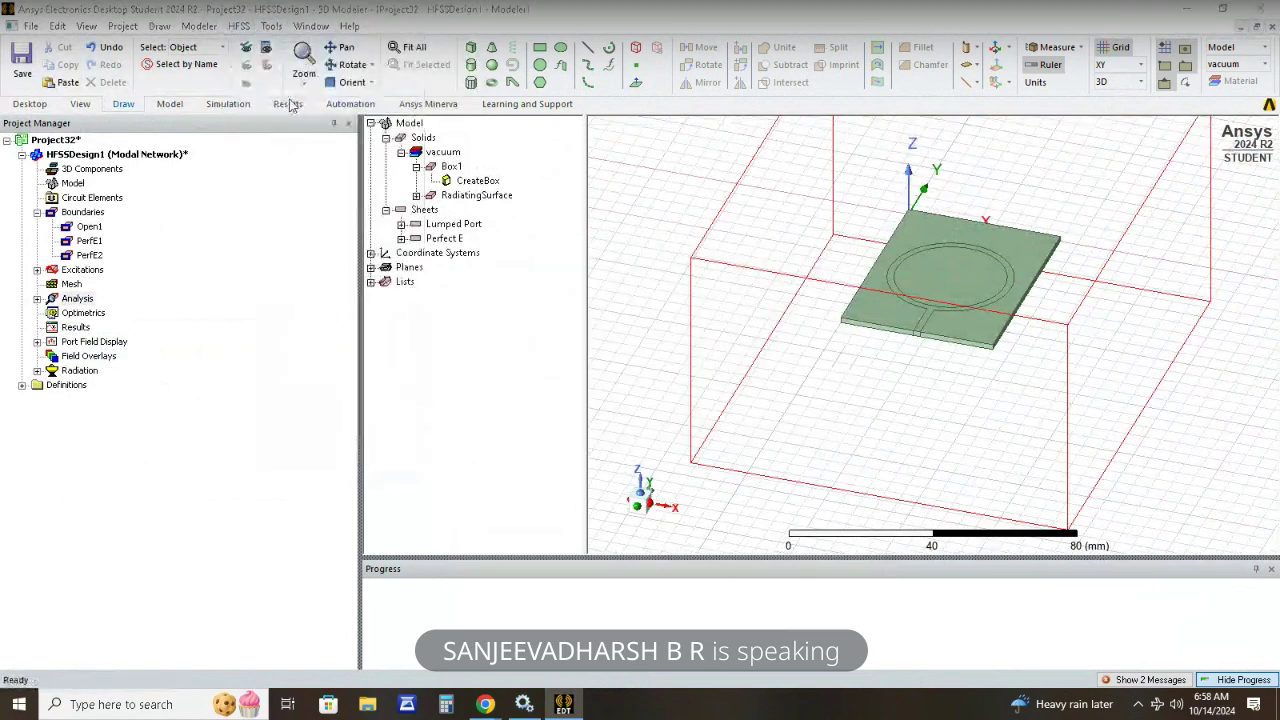
Save the project as Circularloopantennadesign.
key("BackSpace")
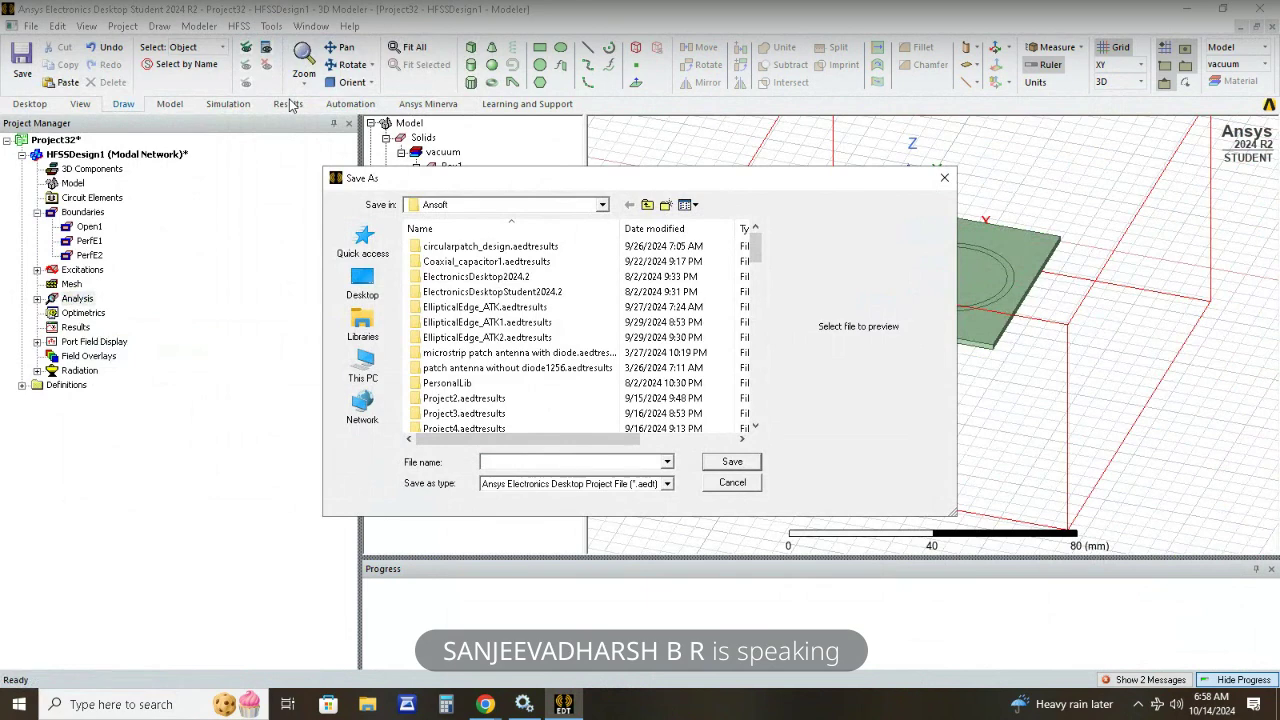
type("Circu")
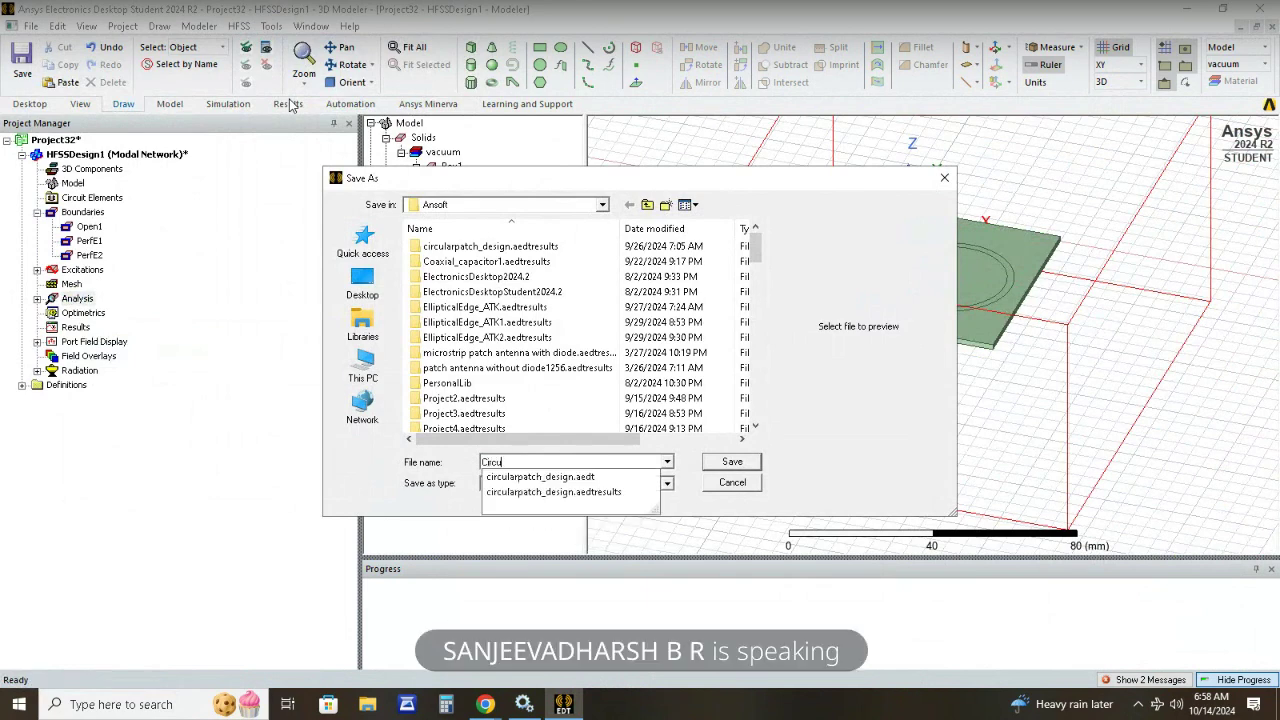
type("larloopa")
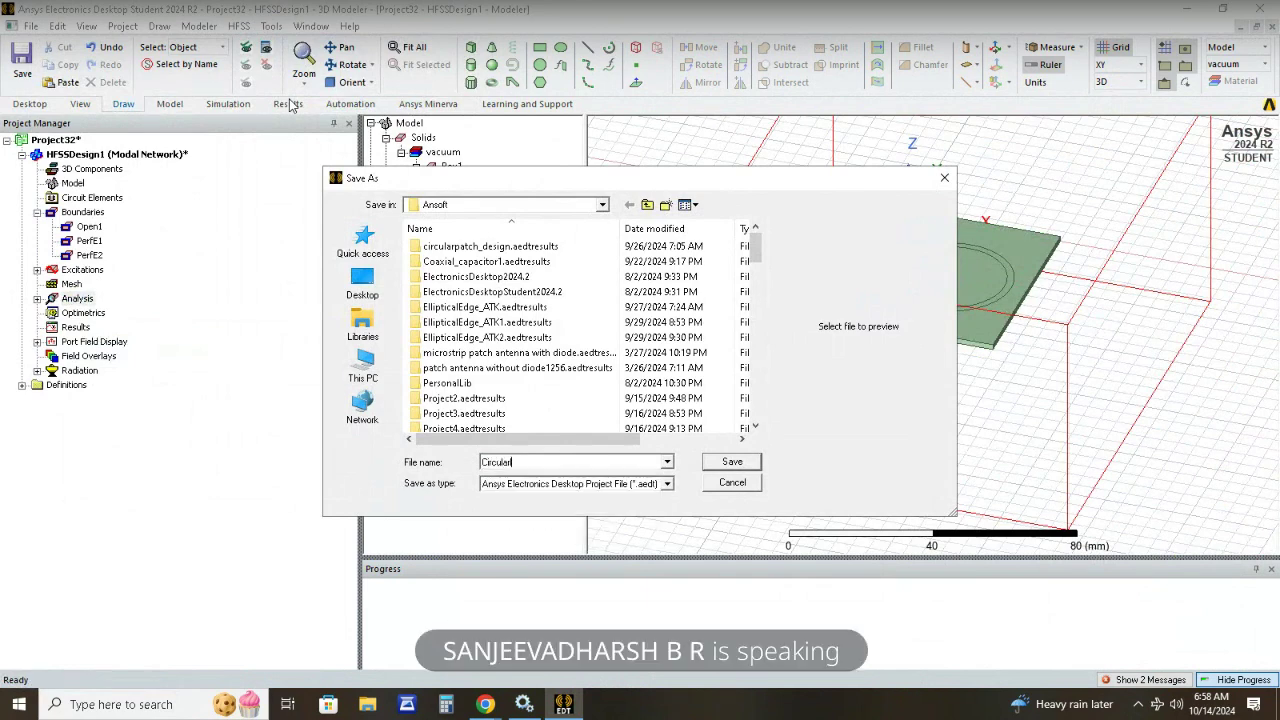
type("ntennadesign")
left_click(732, 461)
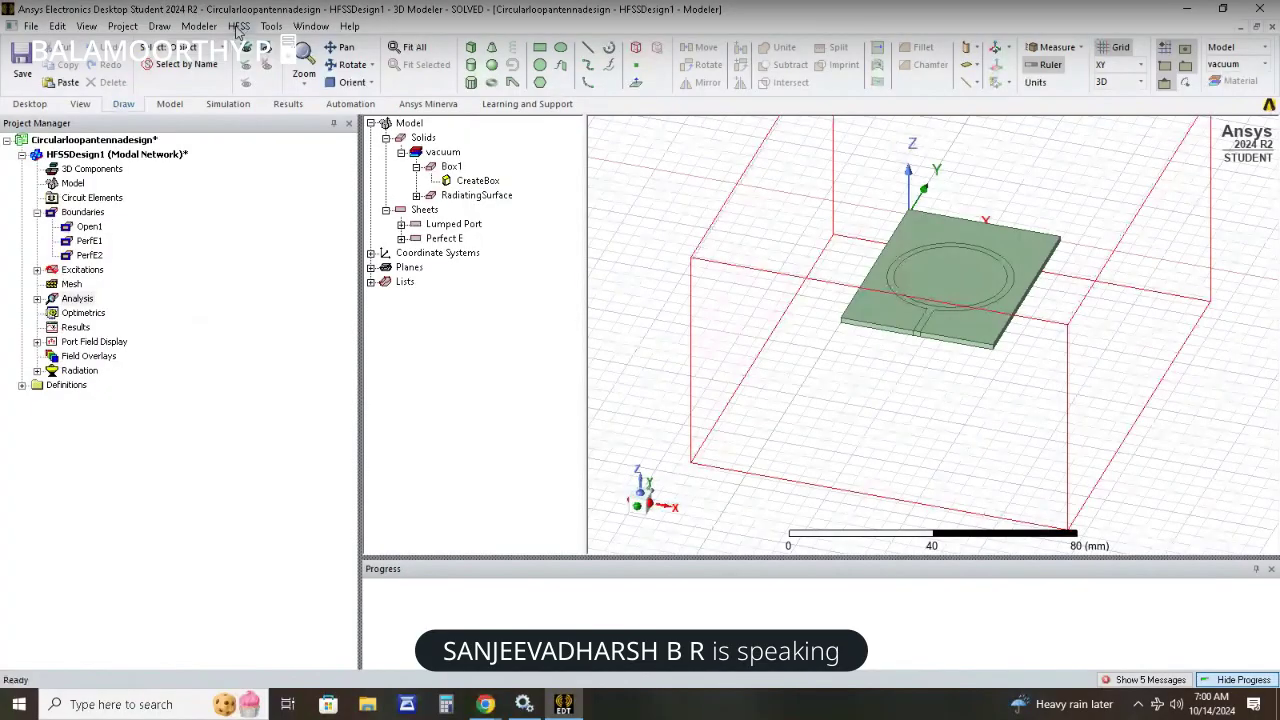
Create a rectangular S Parameter report plotting dB(S(1,1)) over the 1.5–4.5 GHz sweep.
left_click(238, 27)
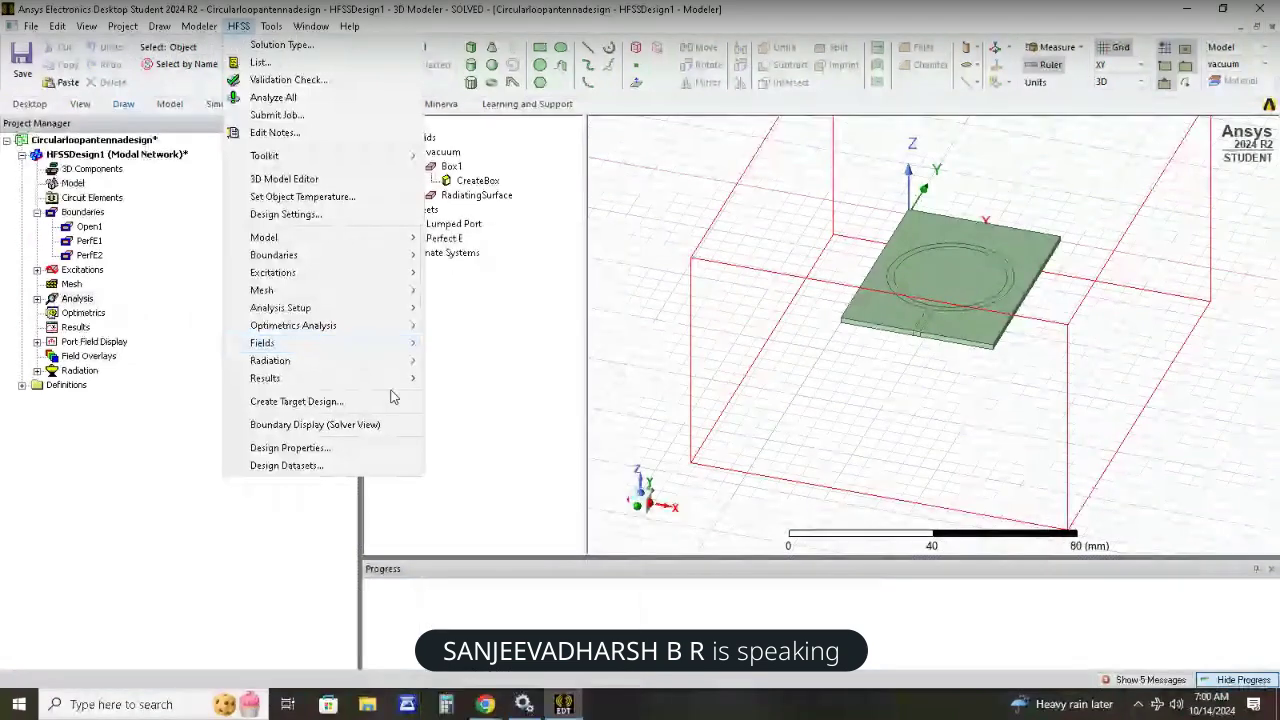
mouse_move(400, 378)
mouse_move(600, 236)
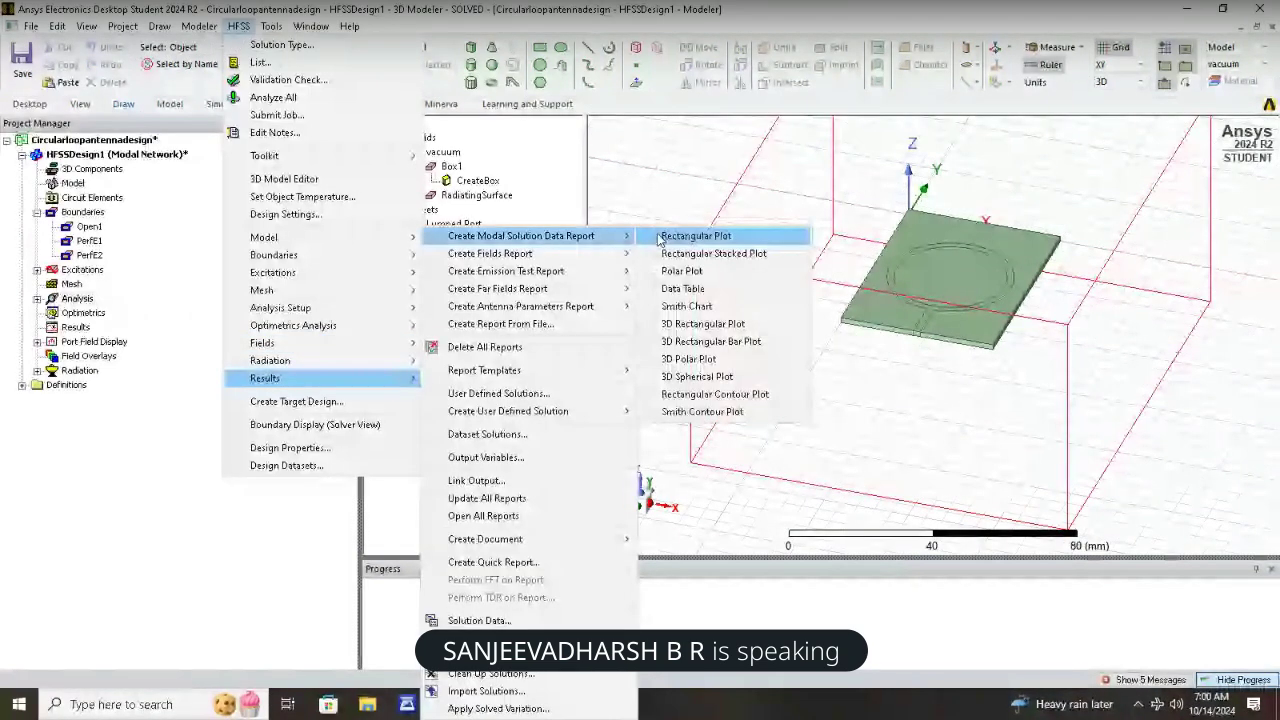
left_click(690, 236)
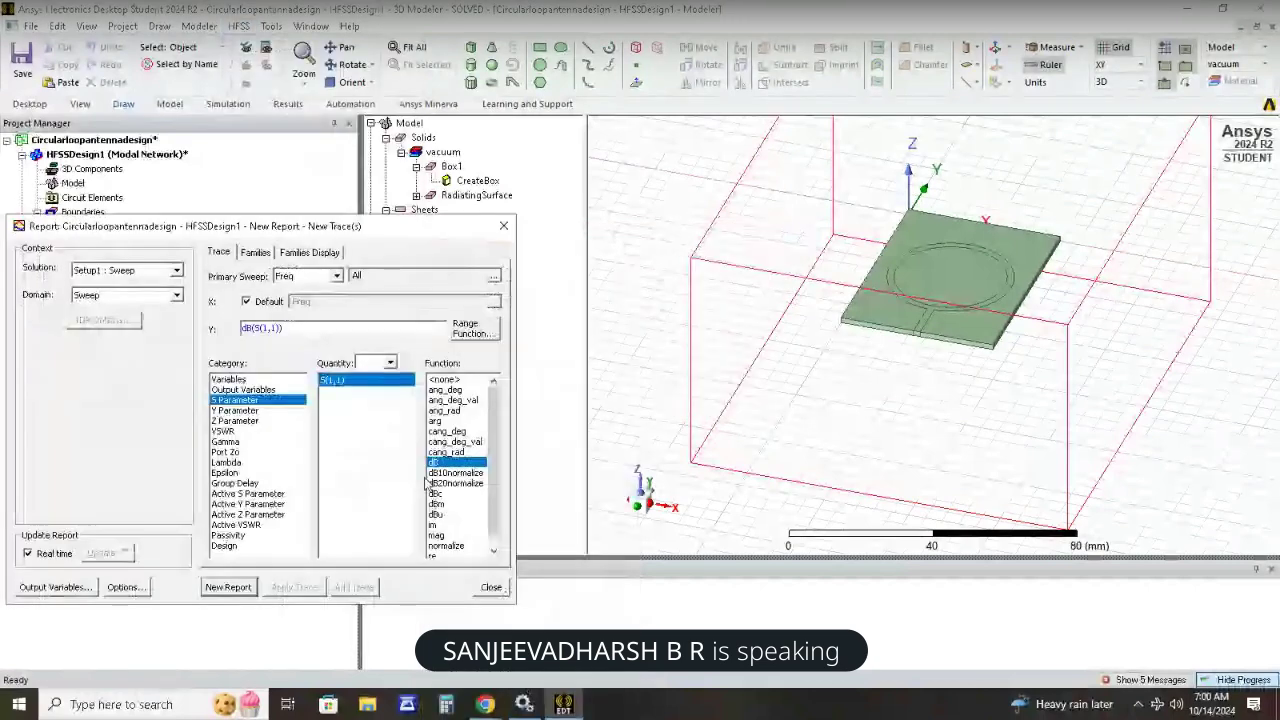
left_click(235, 588)
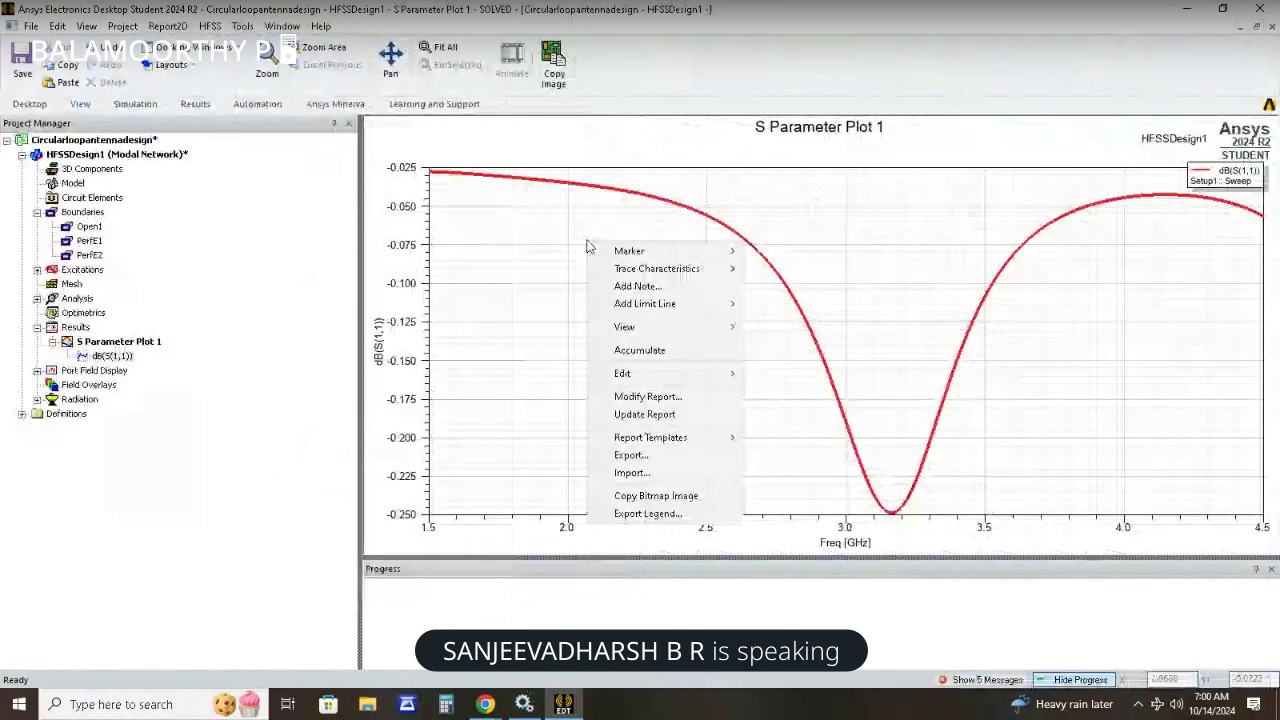
key("Escape")
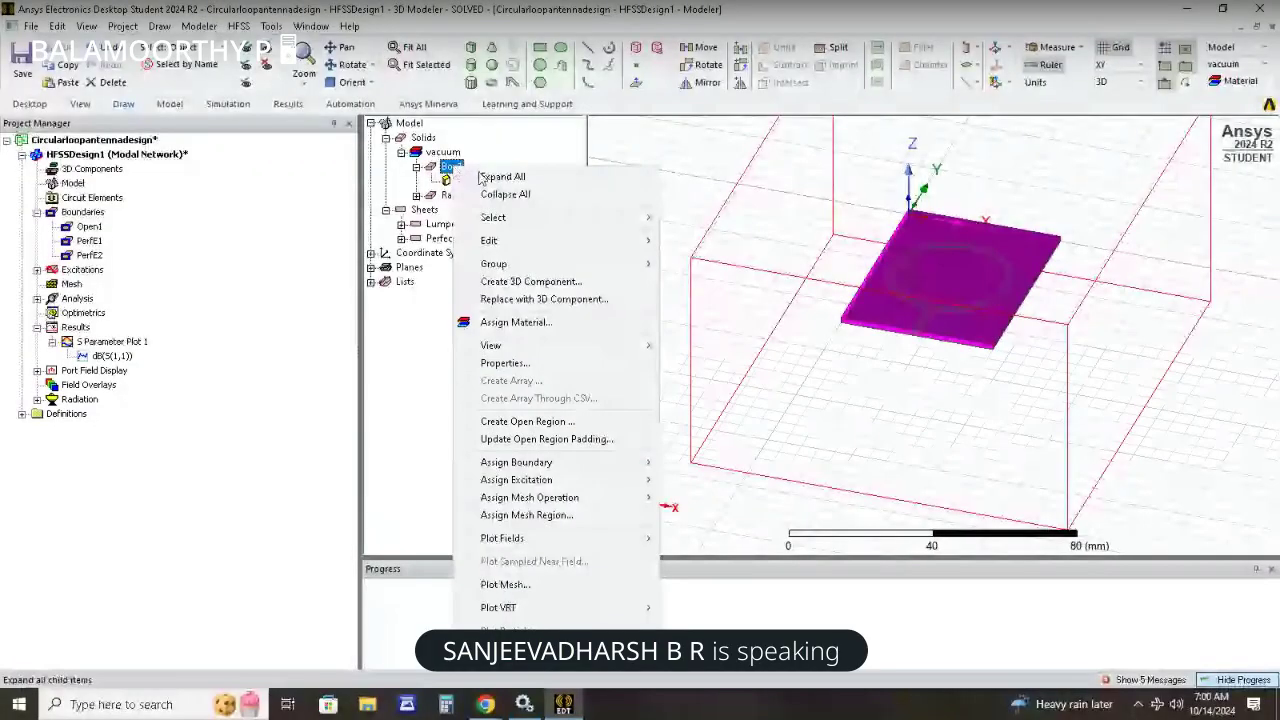
Assign FR4_epoxy as the material of the Box1 substrate.
left_click(500, 177)
right_click(452, 166)
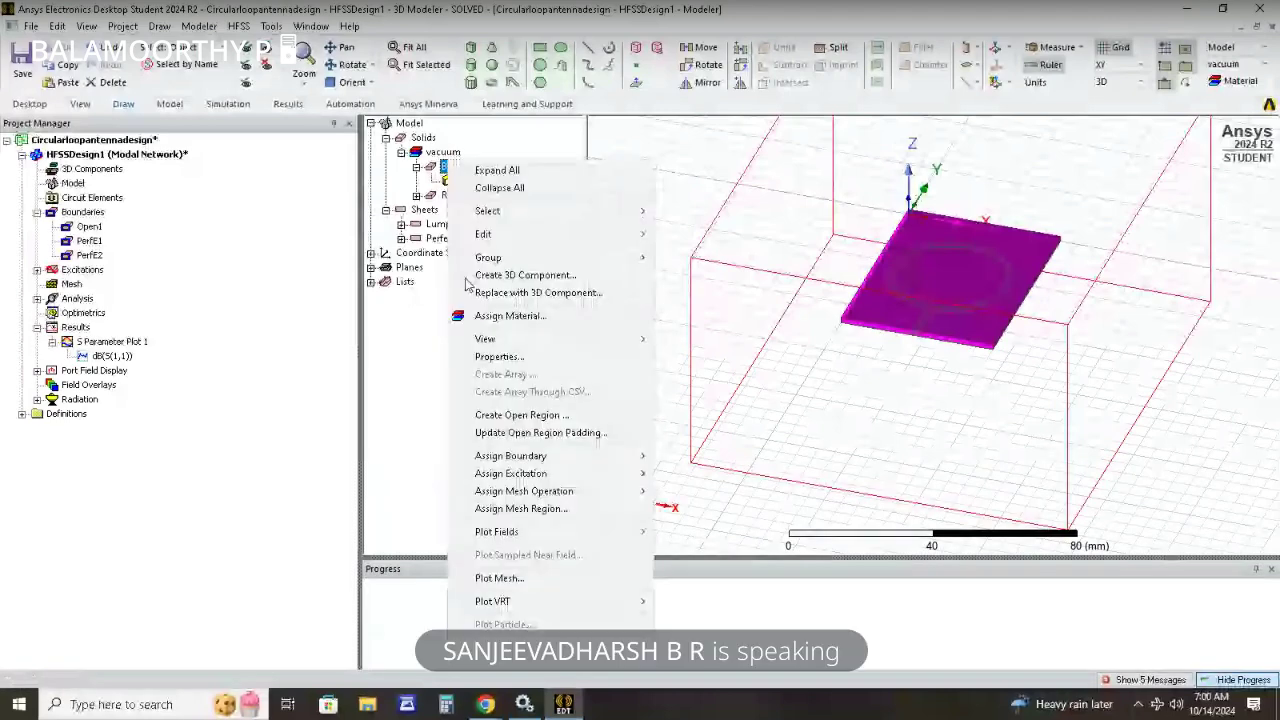
left_click(476, 315)
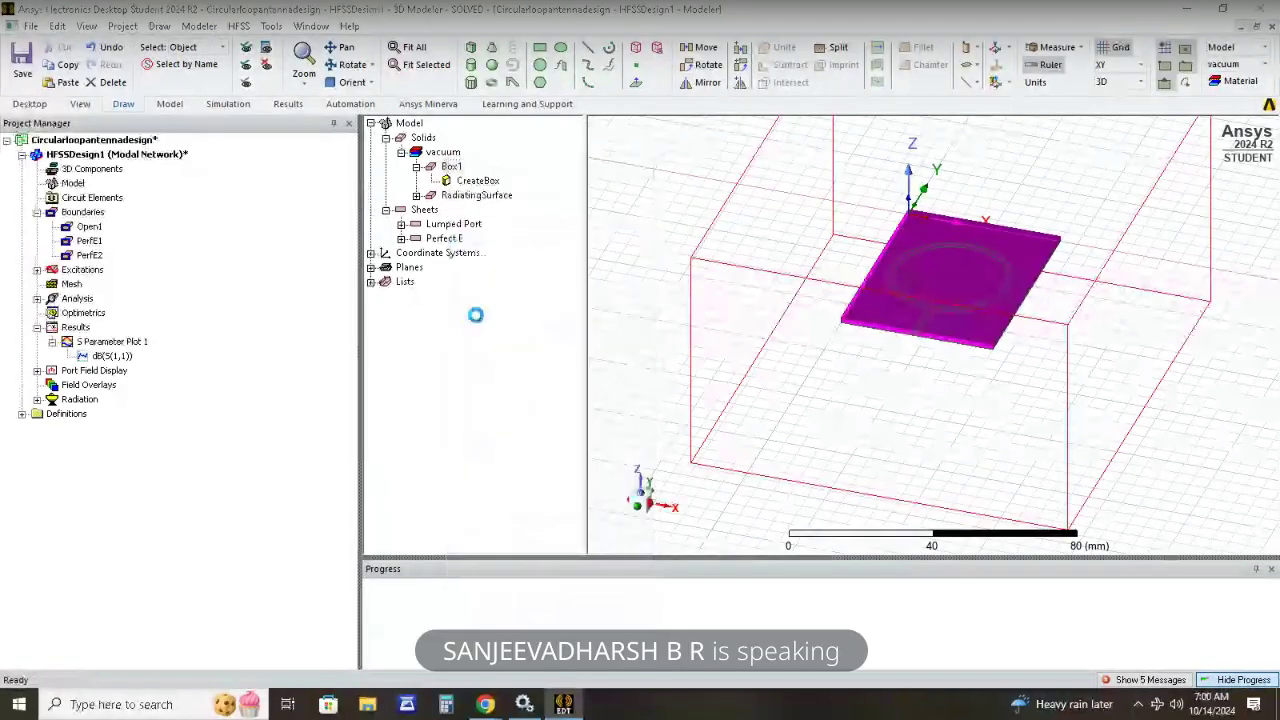
type("fr4")
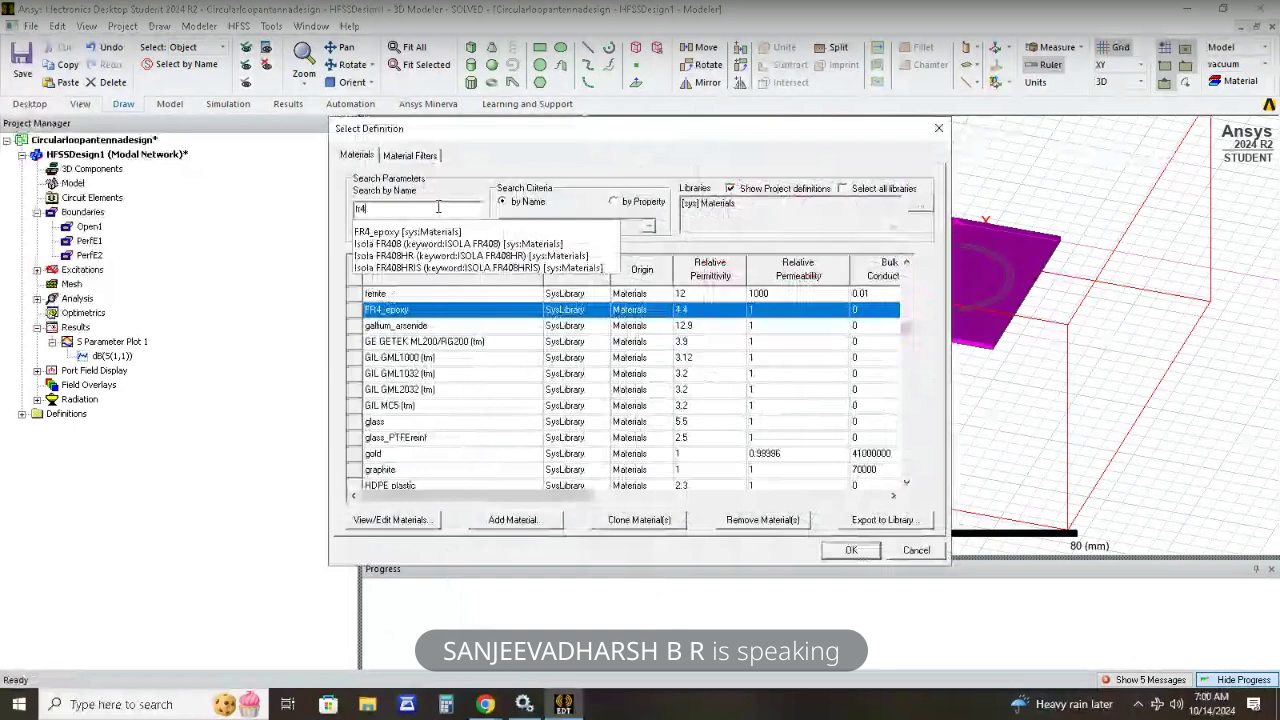
left_click(458, 310)
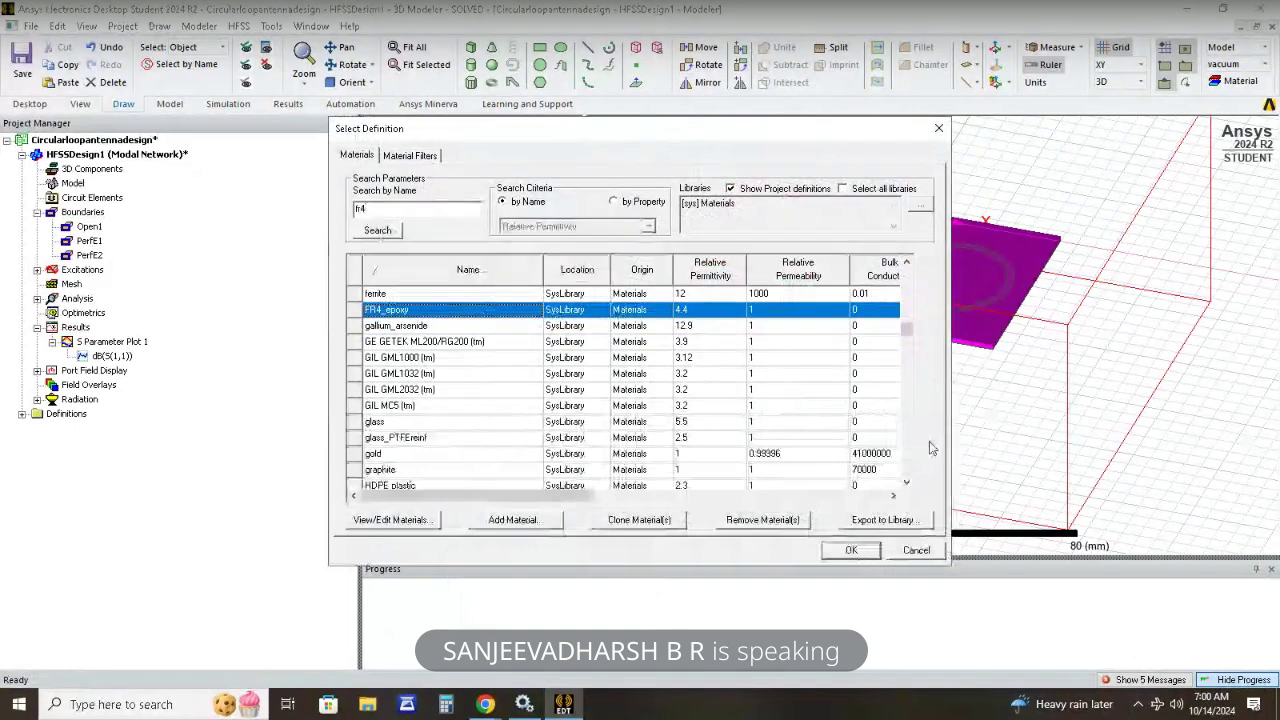
left_click(851, 551)
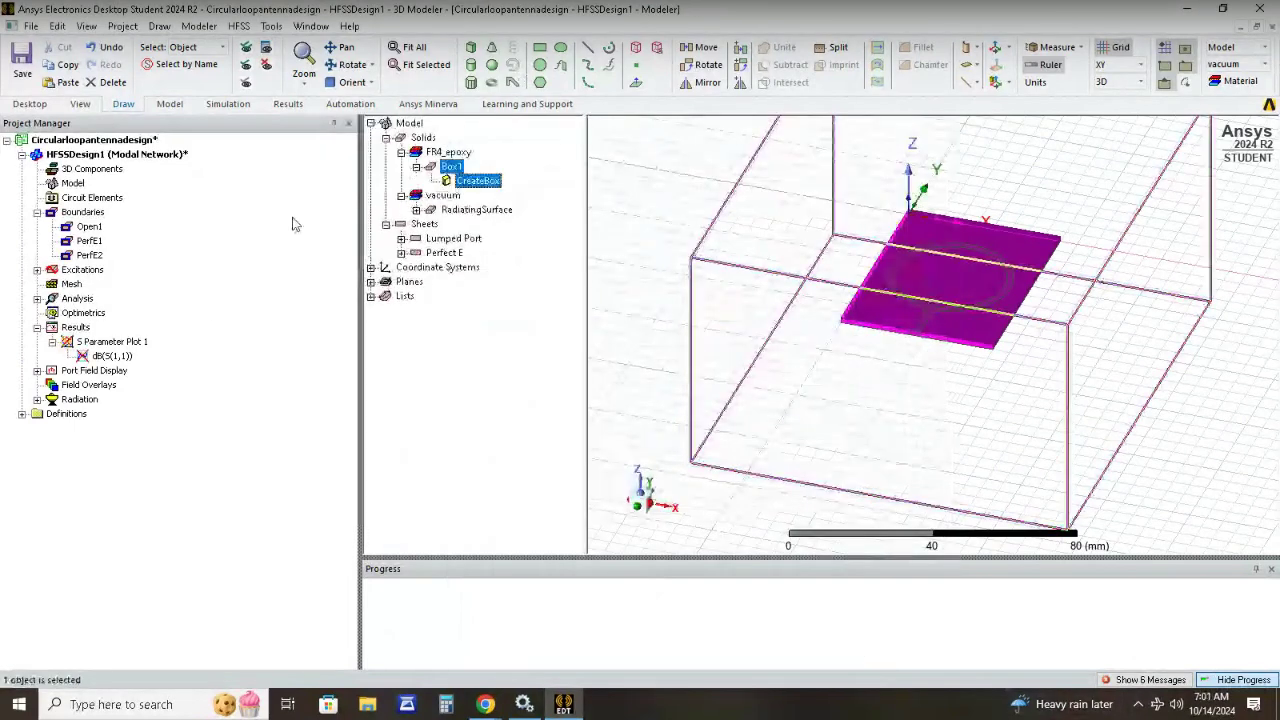
Review the S11 curve in S Parameter Plot 1, then close the plot.
double_click(118, 342)
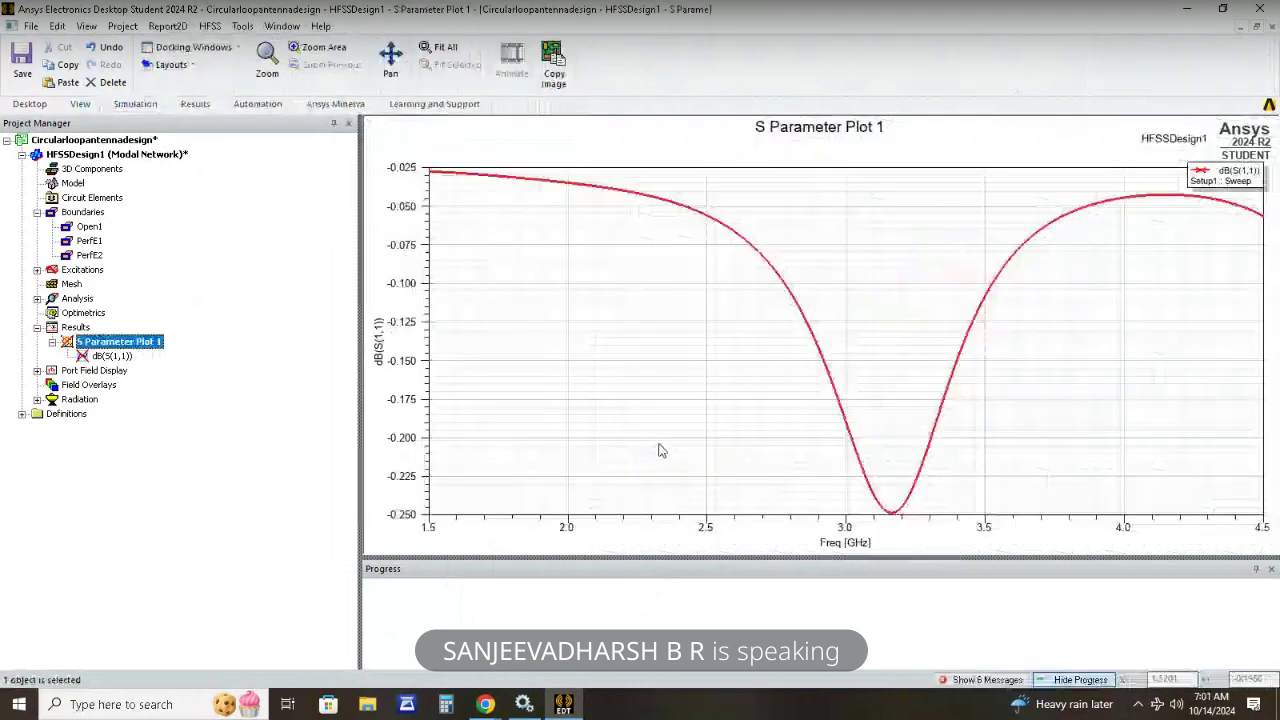
left_click(890, 512)
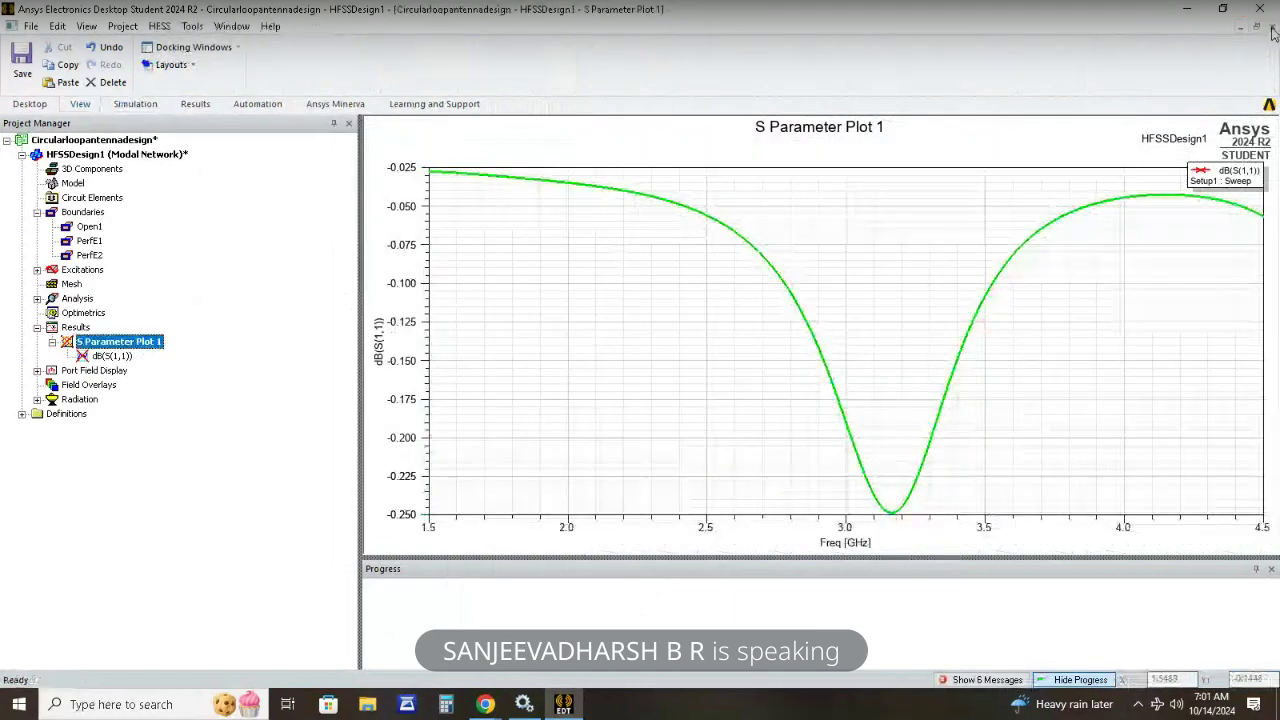
left_click(1271, 28)
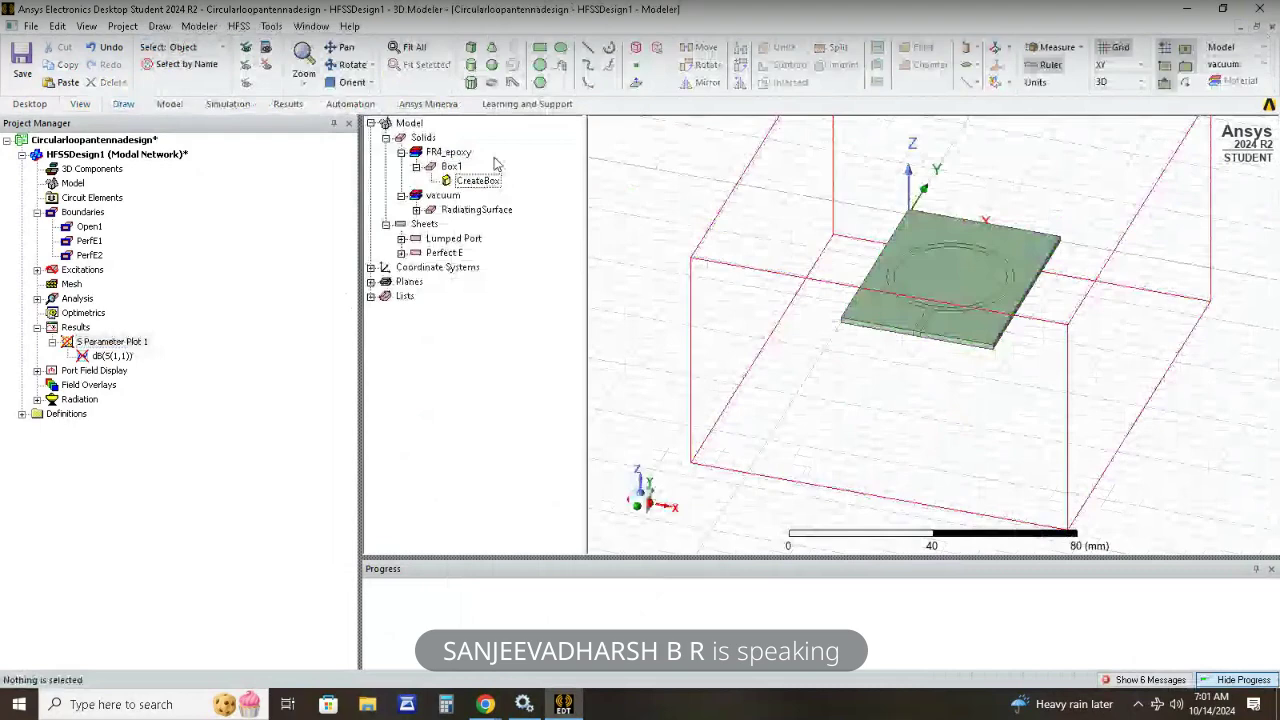
Run a validation check on the design and dismiss the results.
left_click(452, 167)
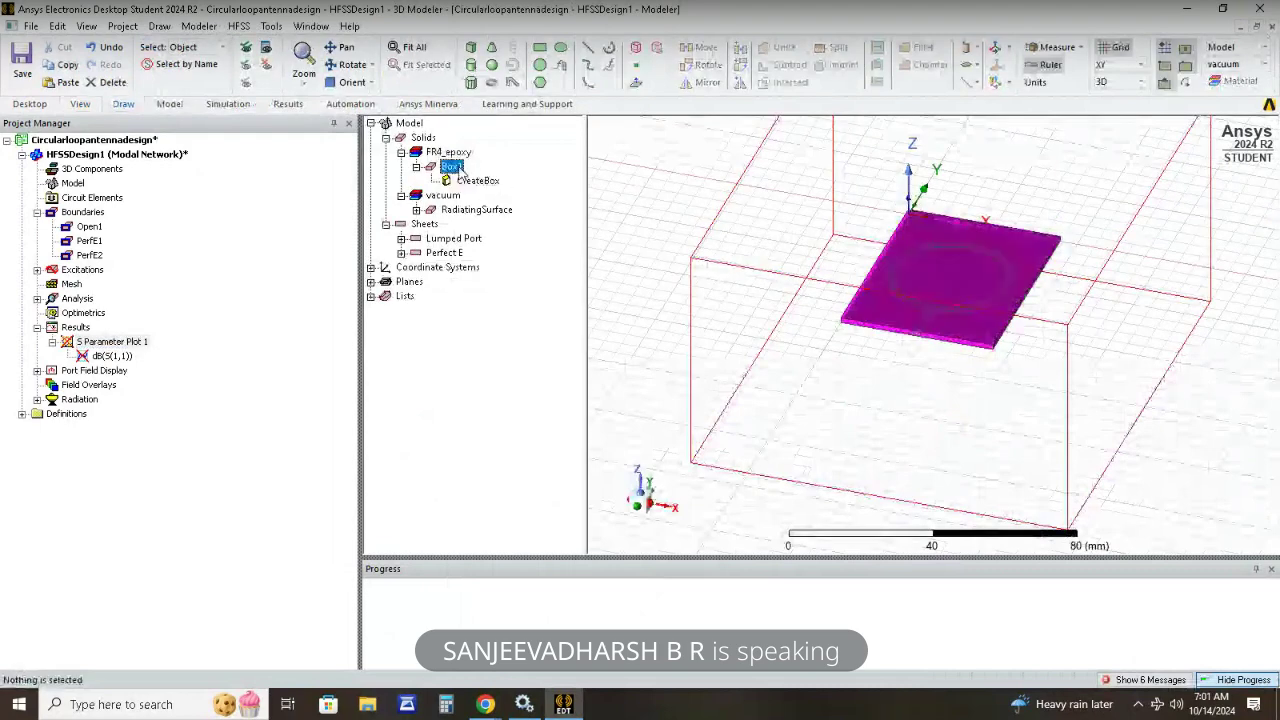
left_click(240, 26)
left_click(285, 64)
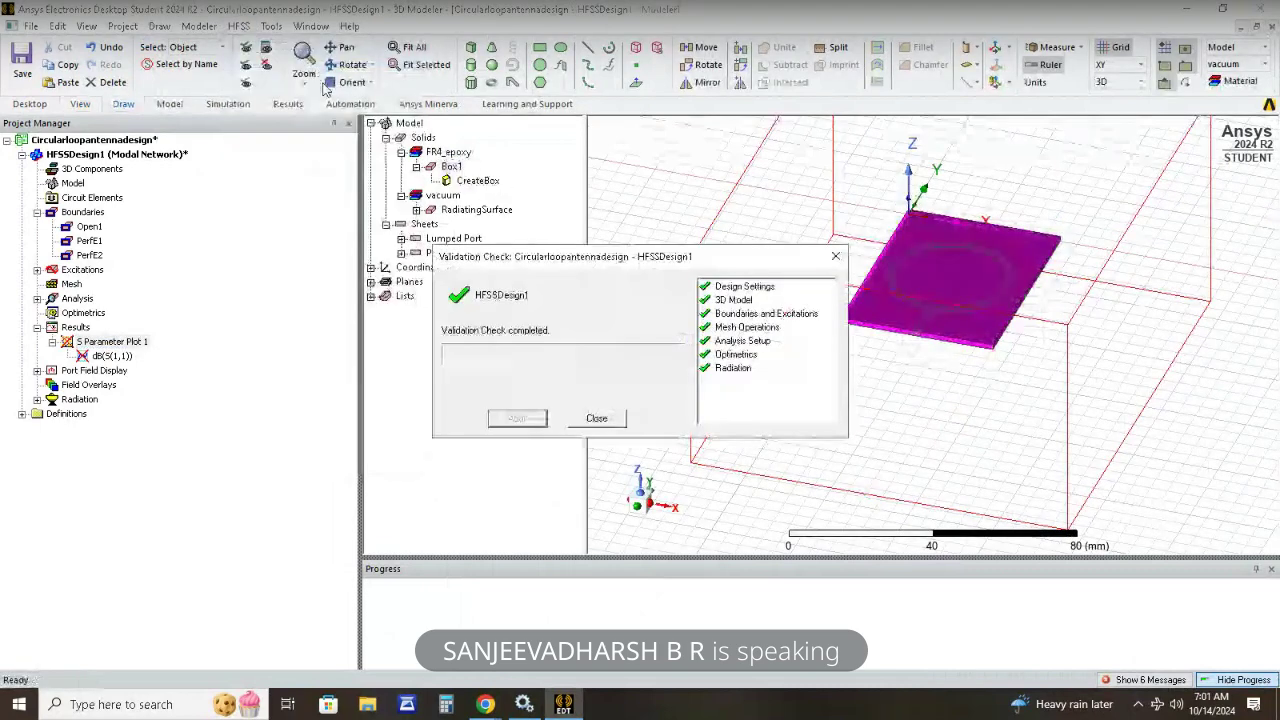
key("Return")
left_click(240, 26)
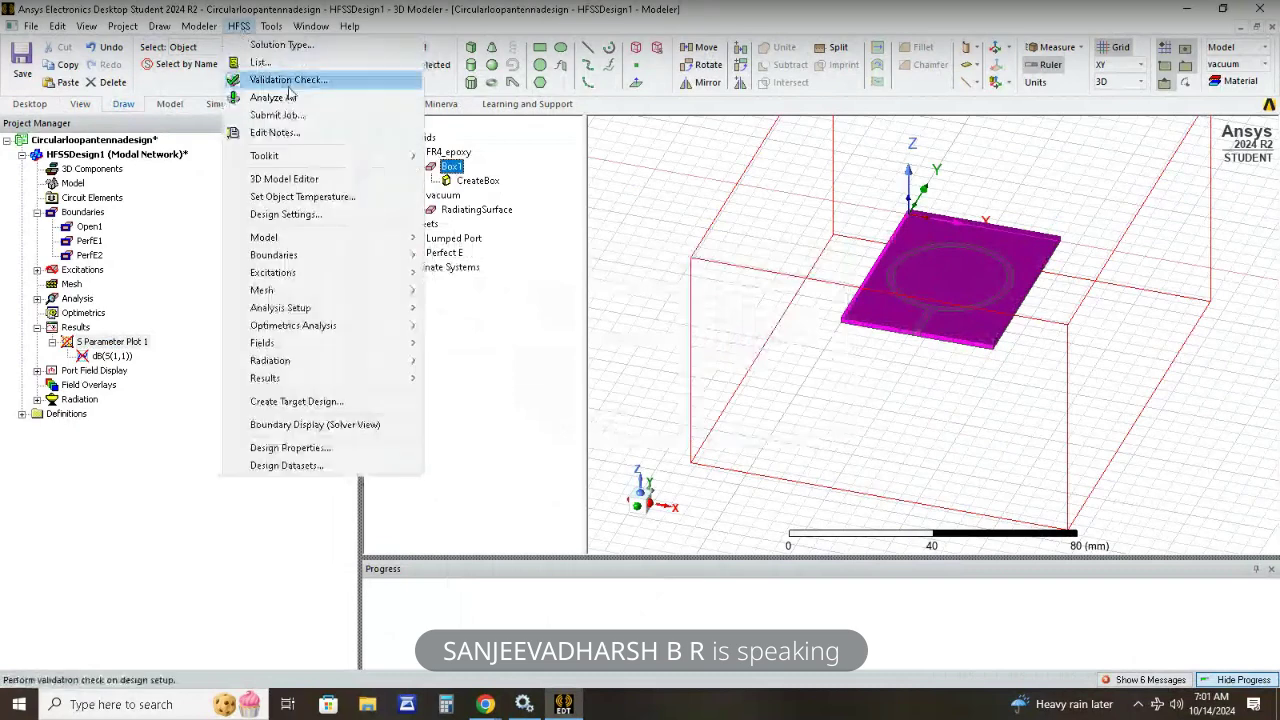